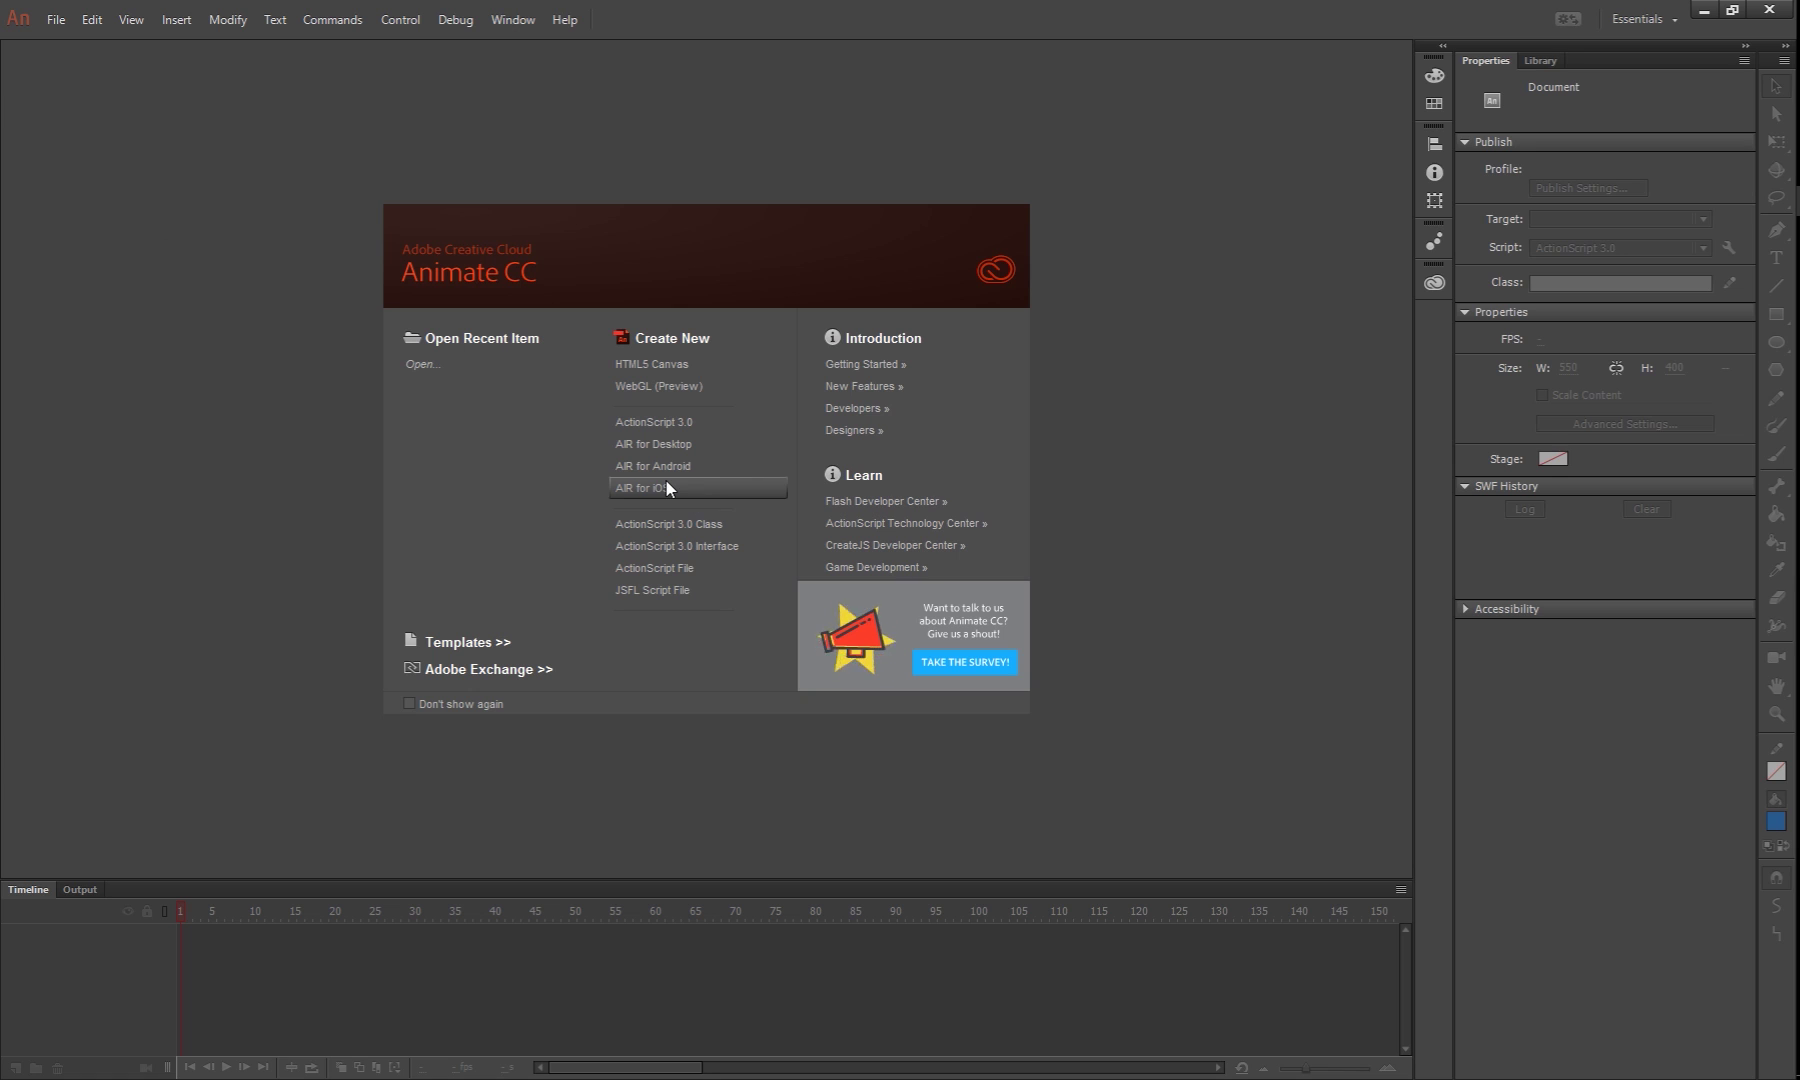
- Create a new blank ActionScript 3.0 document and pick the Rectangle tool
{"action": "left_click", "coordinate": [670, 423]}
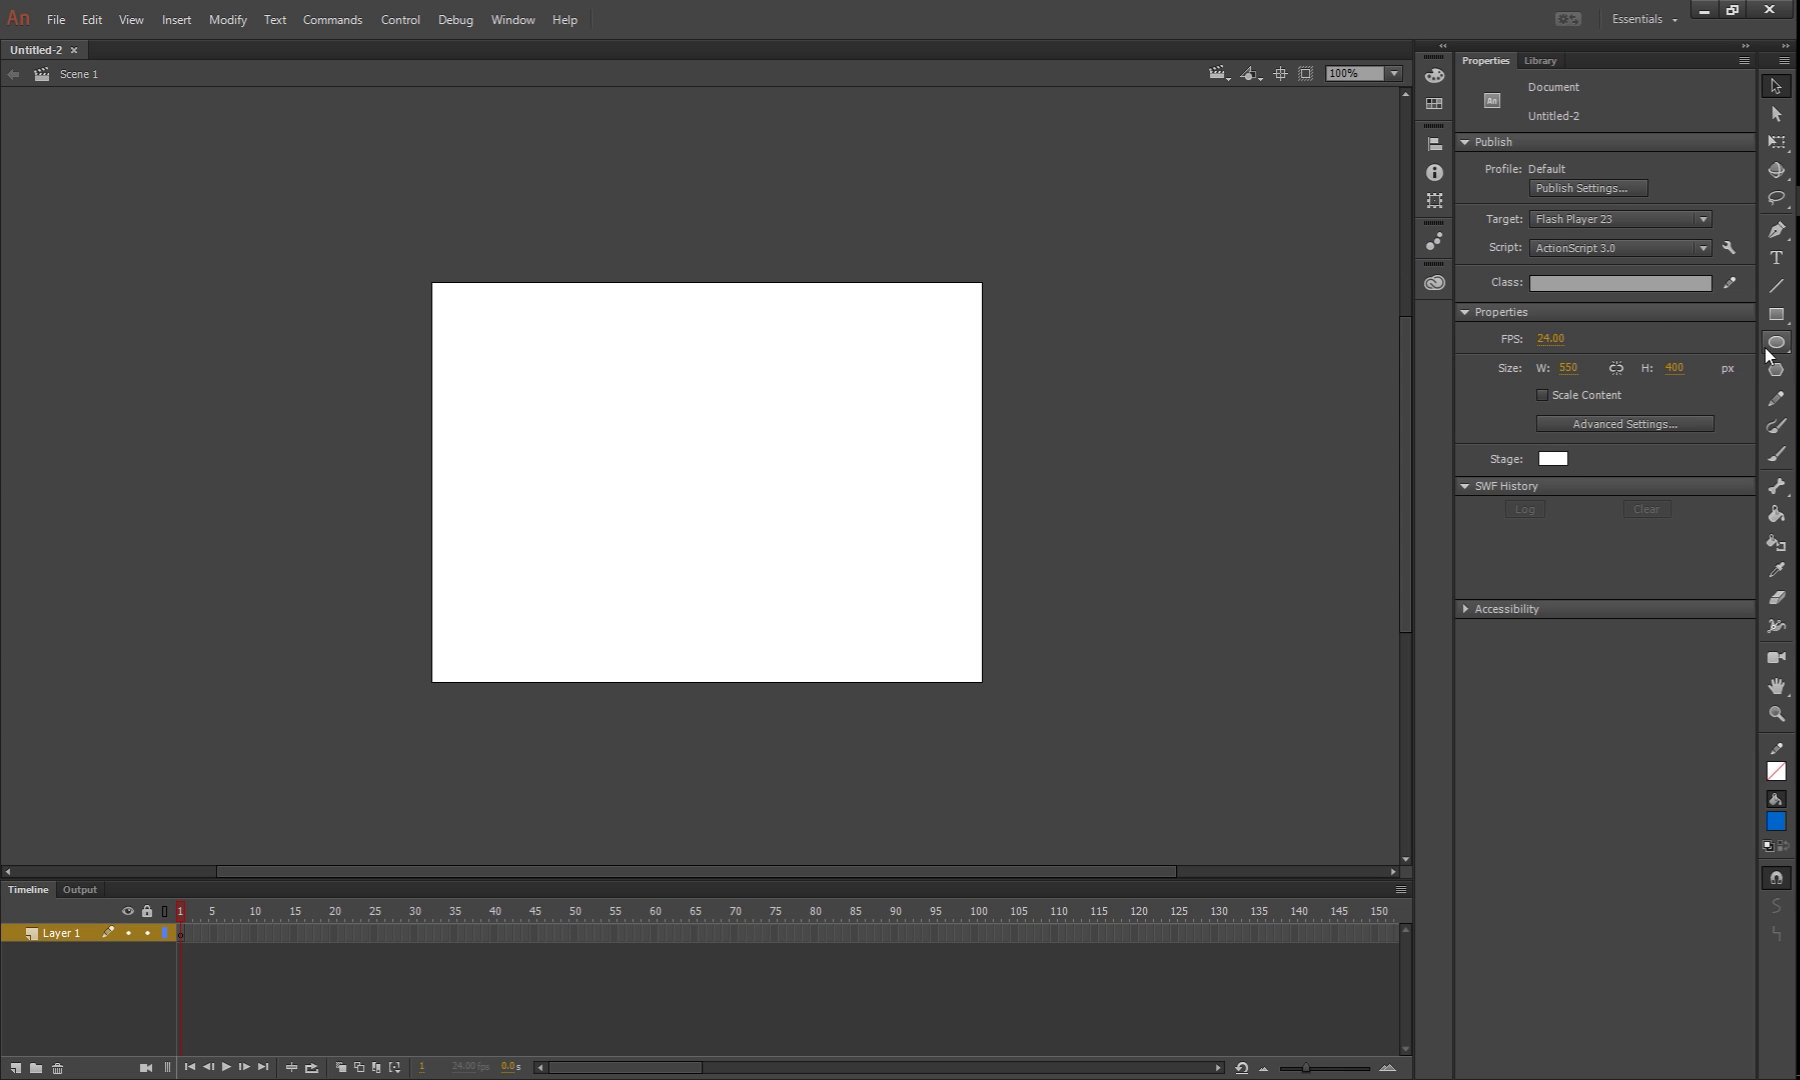
{"action": "left_click", "coordinate": [1776, 316]}
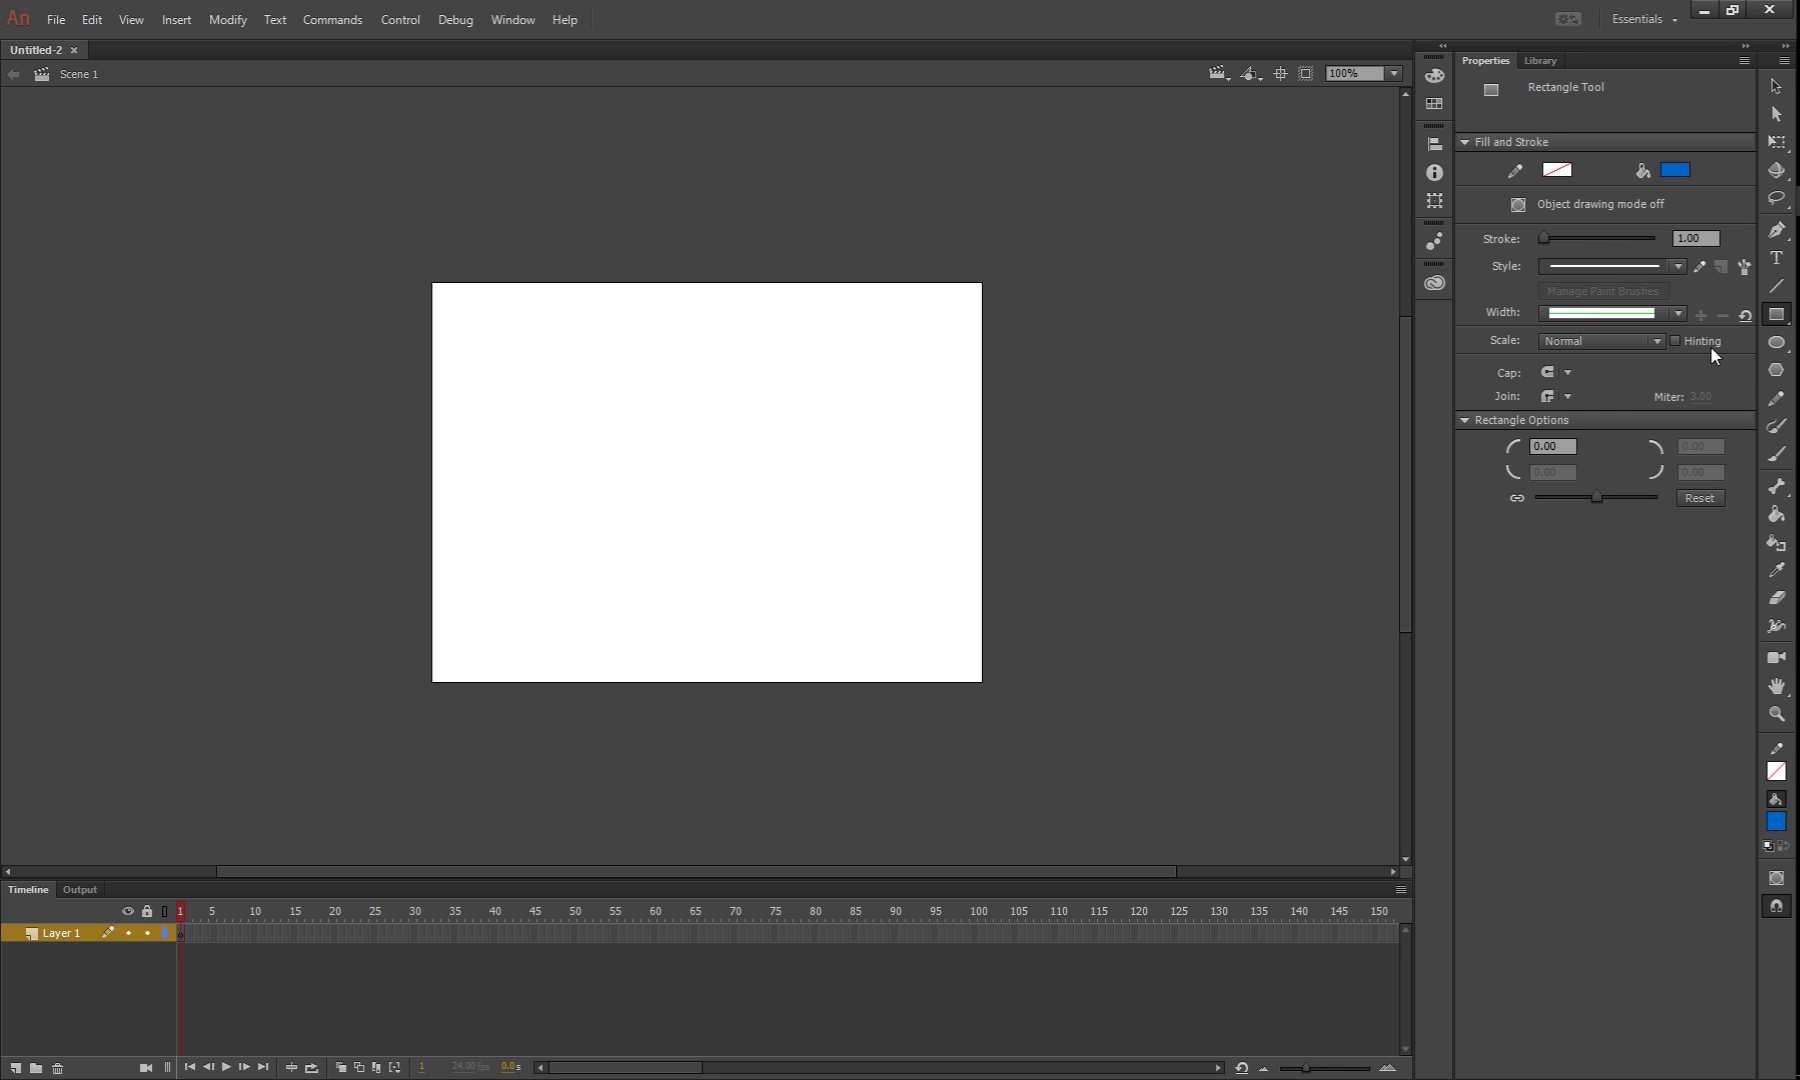
- Set the rectangle stroke colour to black #000000 and draw a blue rectangle near the stage centre
{"action": "left_click", "coordinate": [1777, 314]}
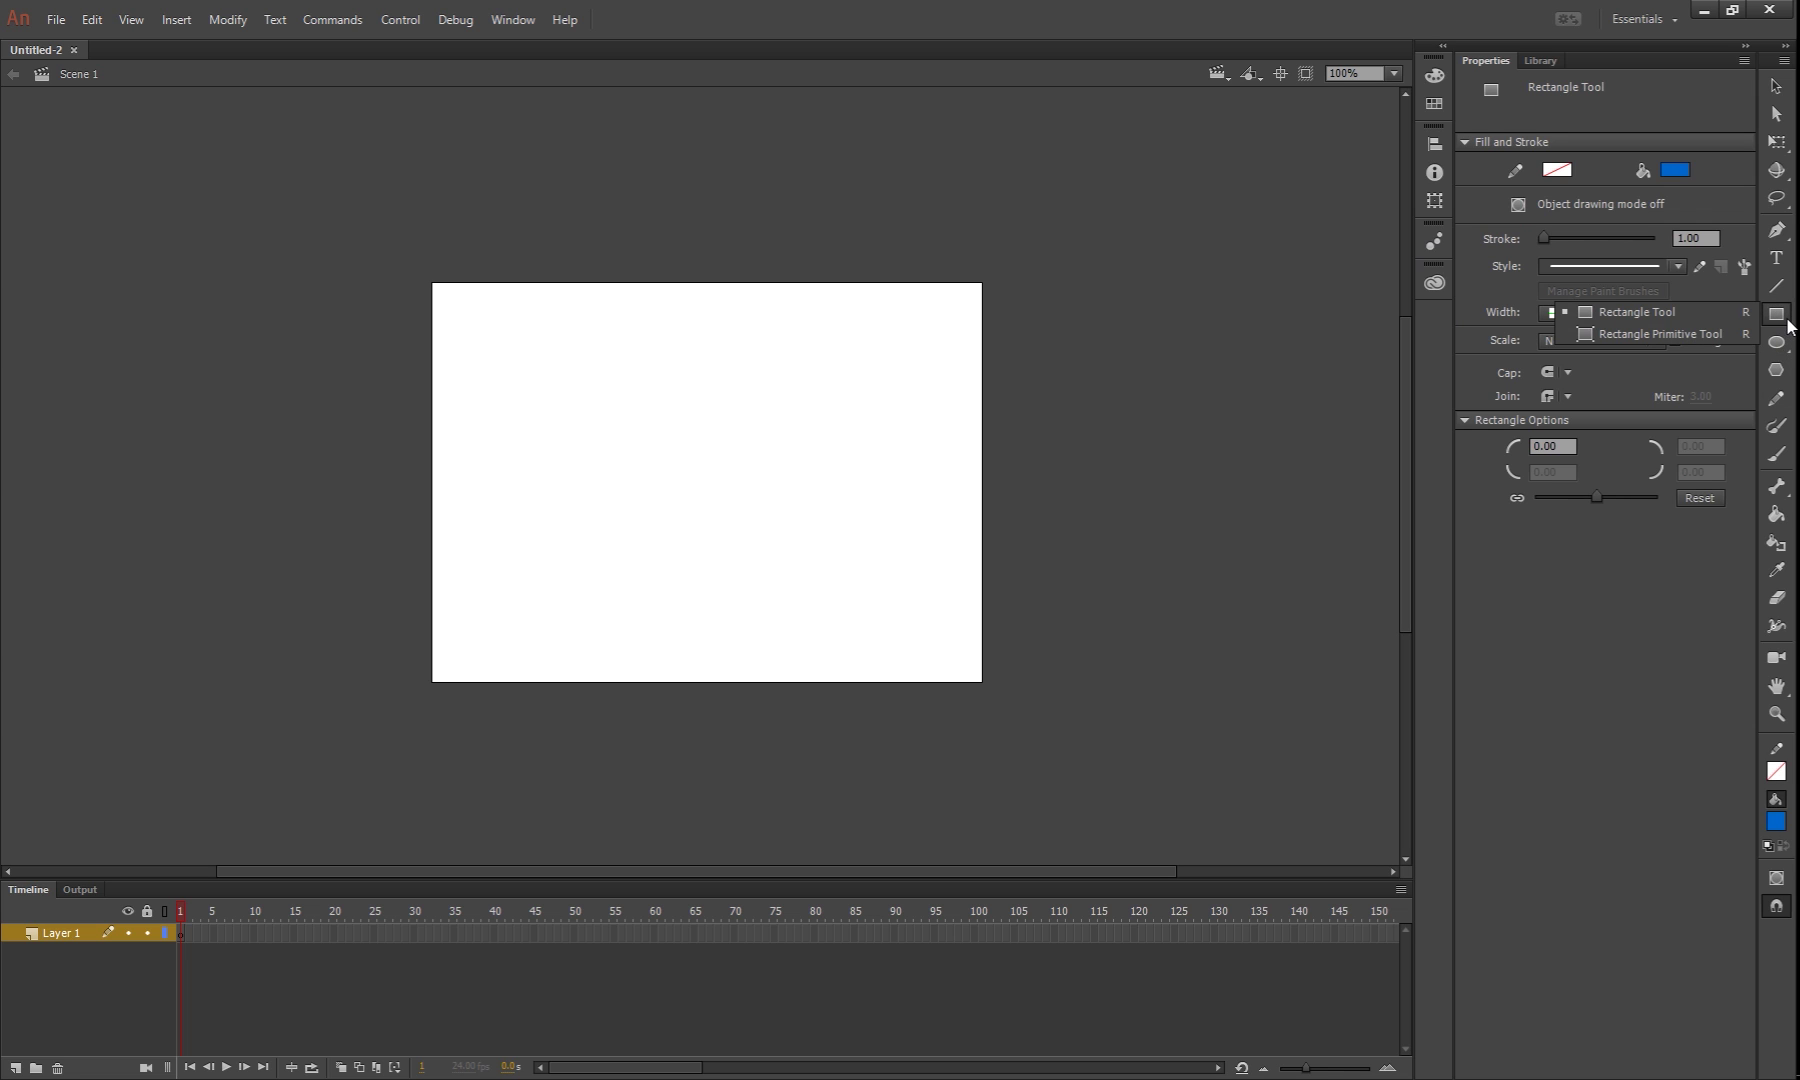
{"action": "left_click", "coordinate": [1711, 316]}
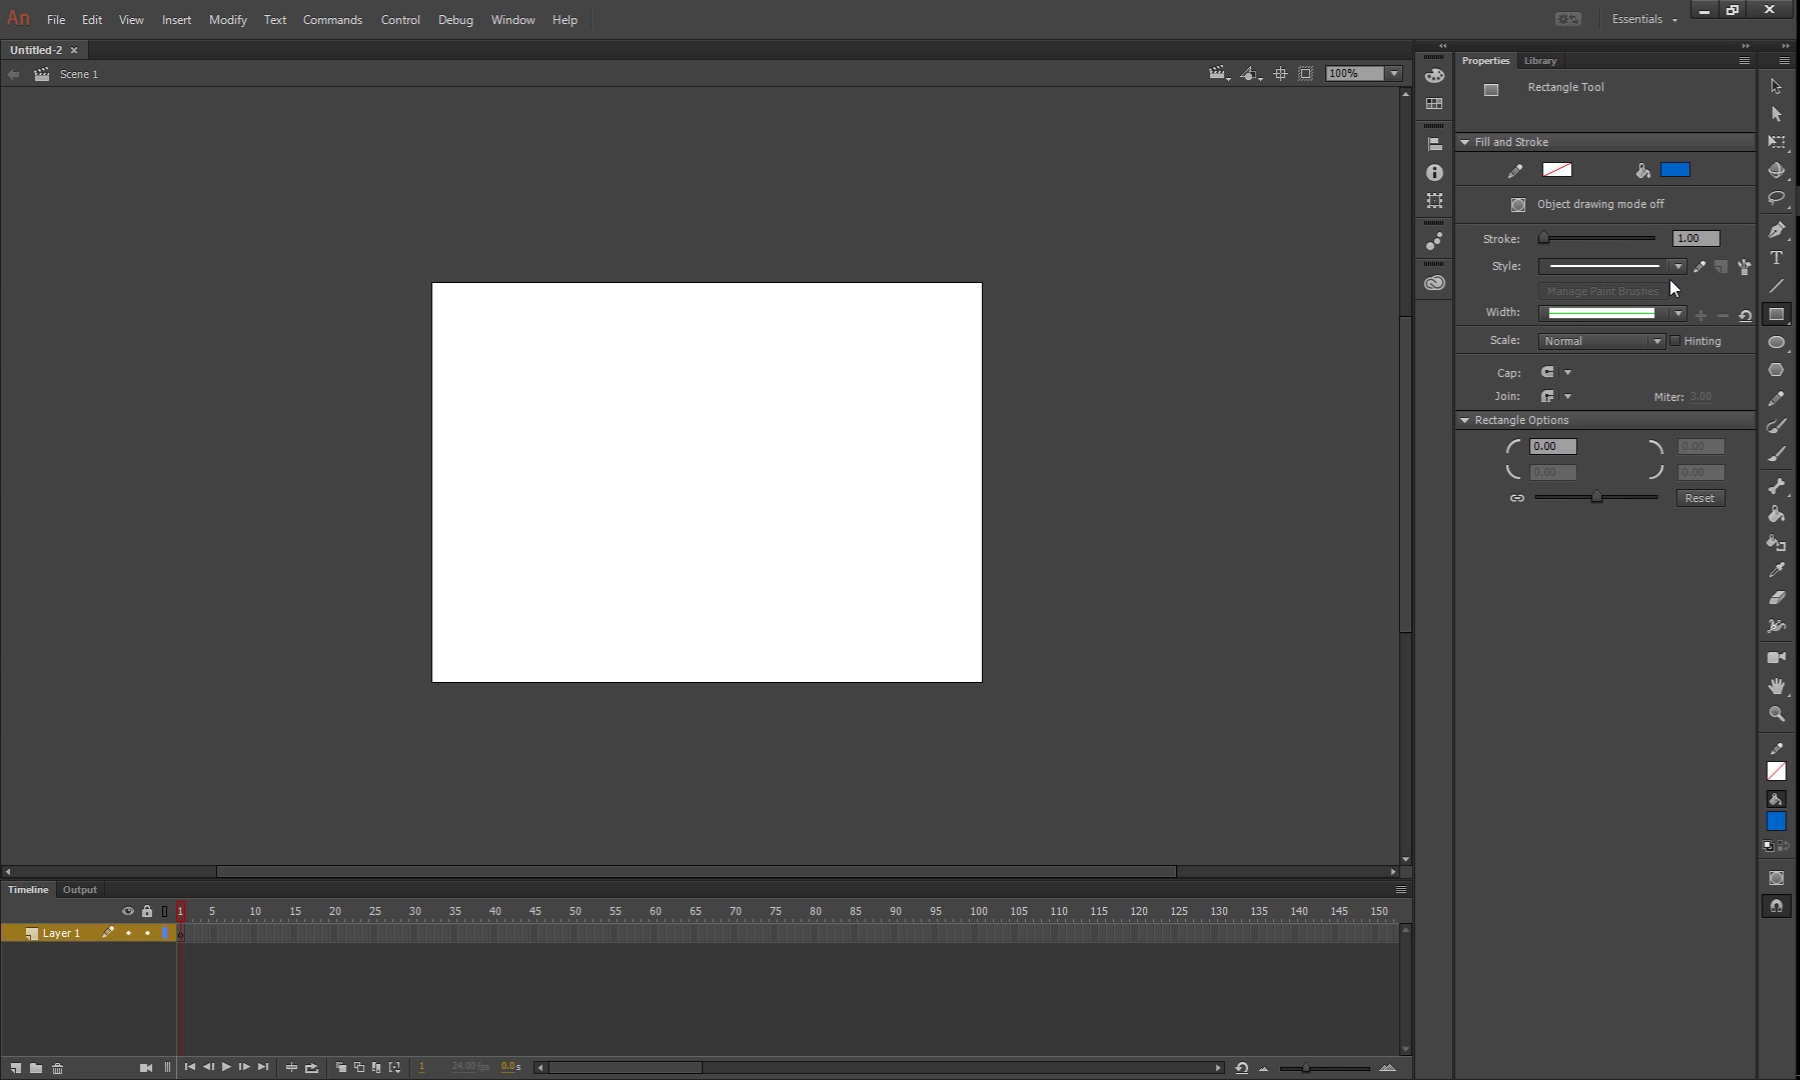
{"action": "left_click", "coordinate": [1568, 172]}
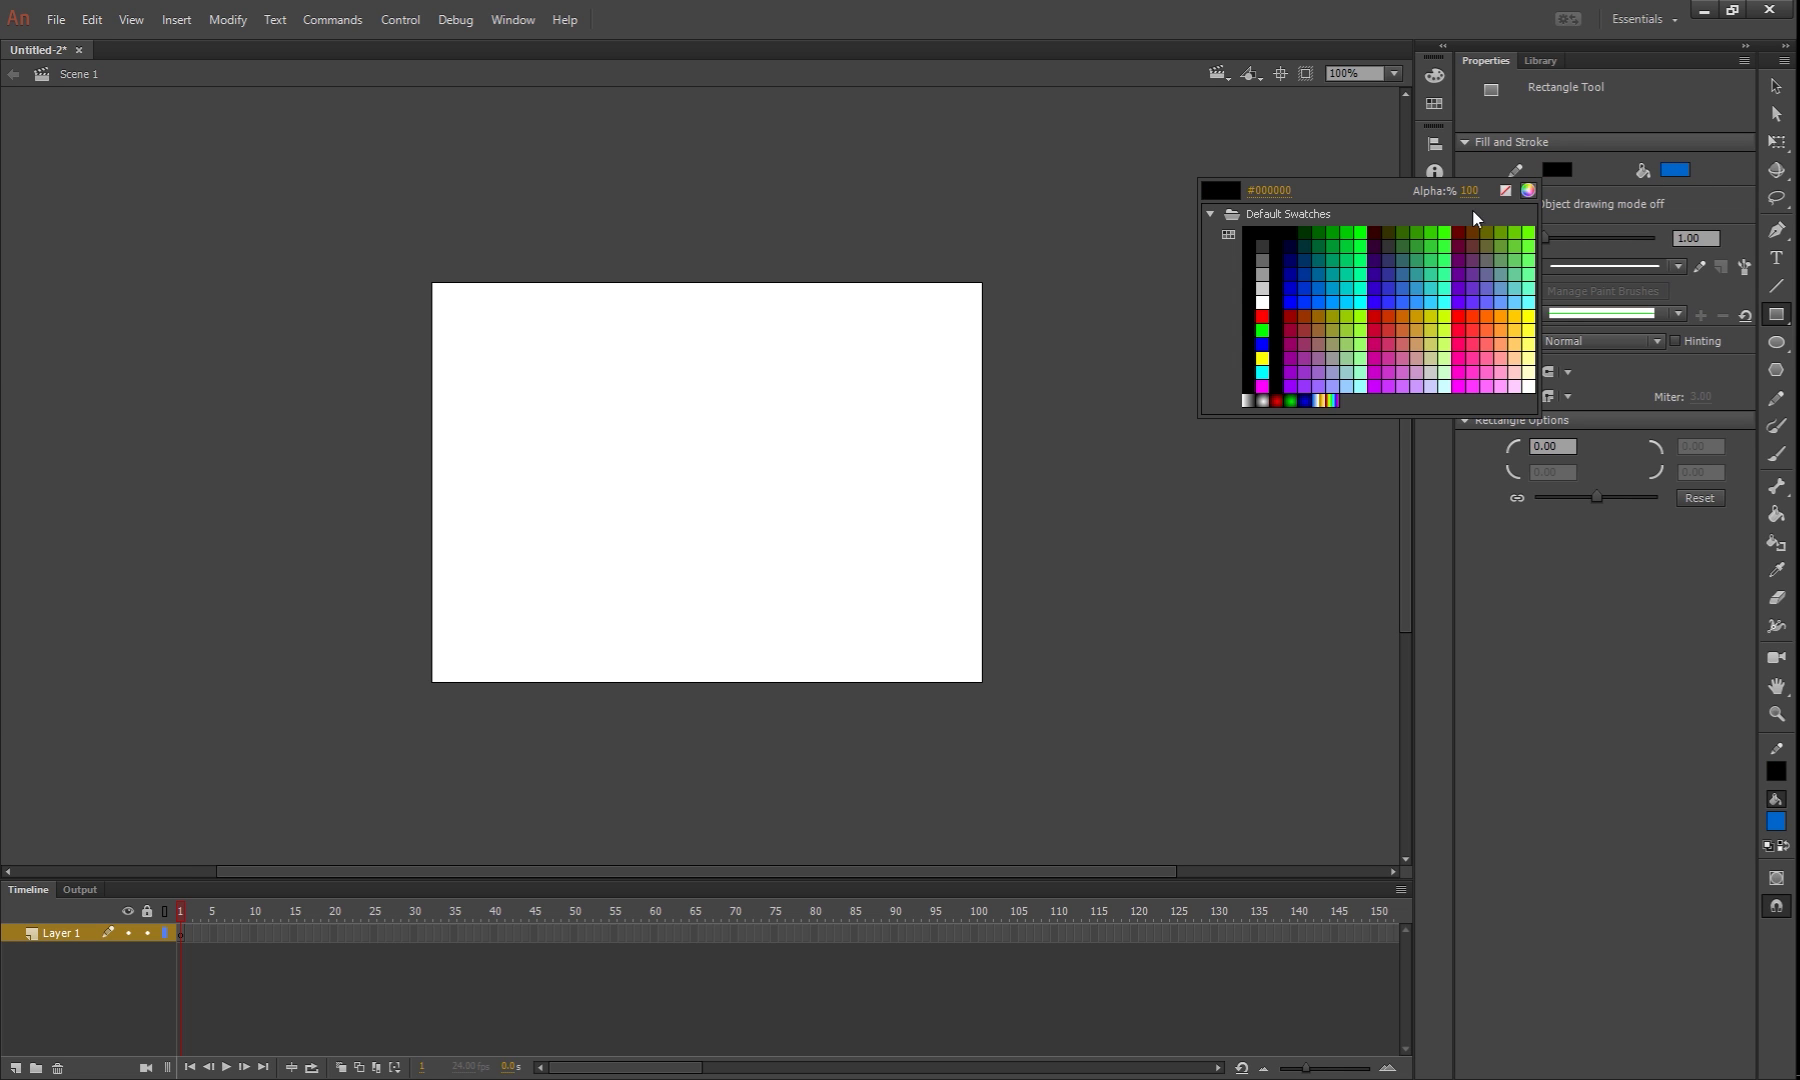
{"action": "left_click", "coordinate": [1259, 236]}
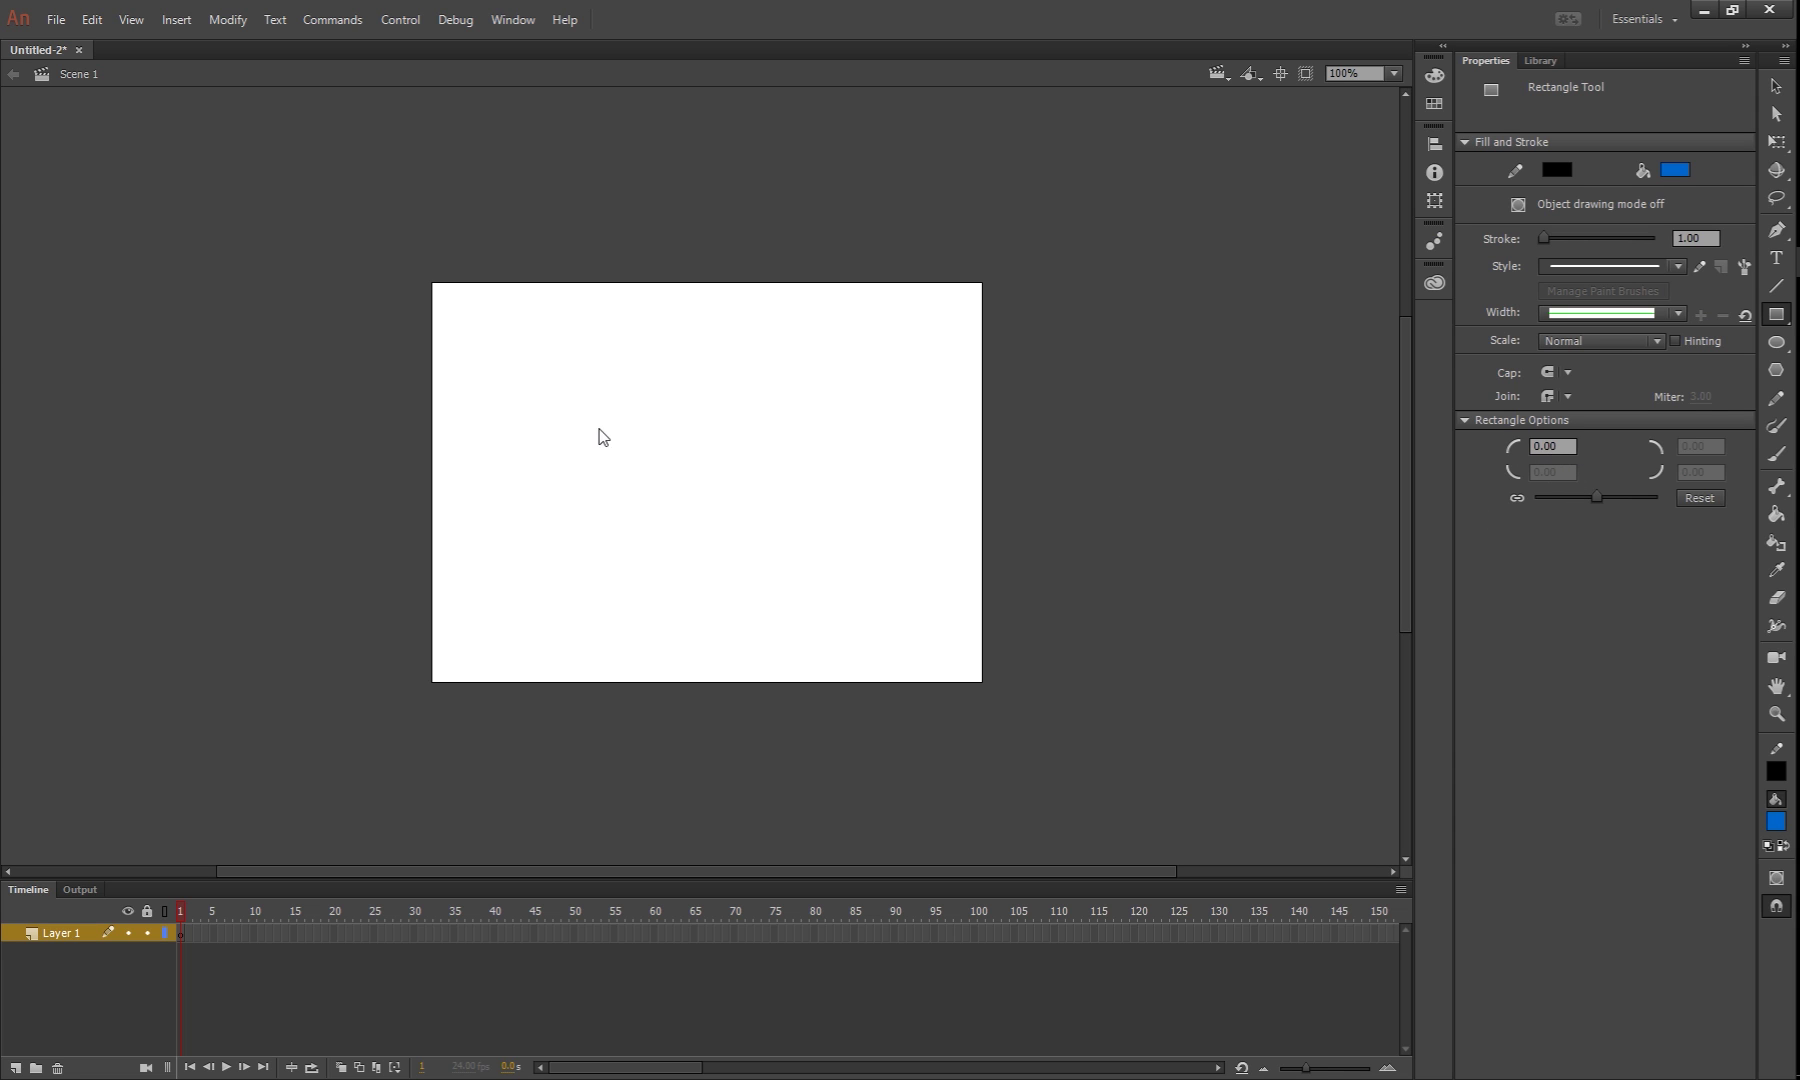
{"action": "mouse_move", "coordinate": [588, 419]}
{"action": "left_mouse_down"}
{"action": "mouse_move", "coordinate": [876, 562]}
{"action": "mouse_move", "coordinate": [651, 437]}
{"action": "mouse_move", "coordinate": [847, 546]}
{"action": "mouse_move", "coordinate": [666, 480]}
{"action": "mouse_move", "coordinate": [775, 530]}
{"action": "mouse_move", "coordinate": [688, 489]}
{"action": "mouse_move", "coordinate": [832, 510]}
{"action": "mouse_move", "coordinate": [785, 477]}
{"action": "mouse_move", "coordinate": [816, 502]}
{"action": "mouse_move", "coordinate": [798, 490]}
{"action": "left_mouse_up"}
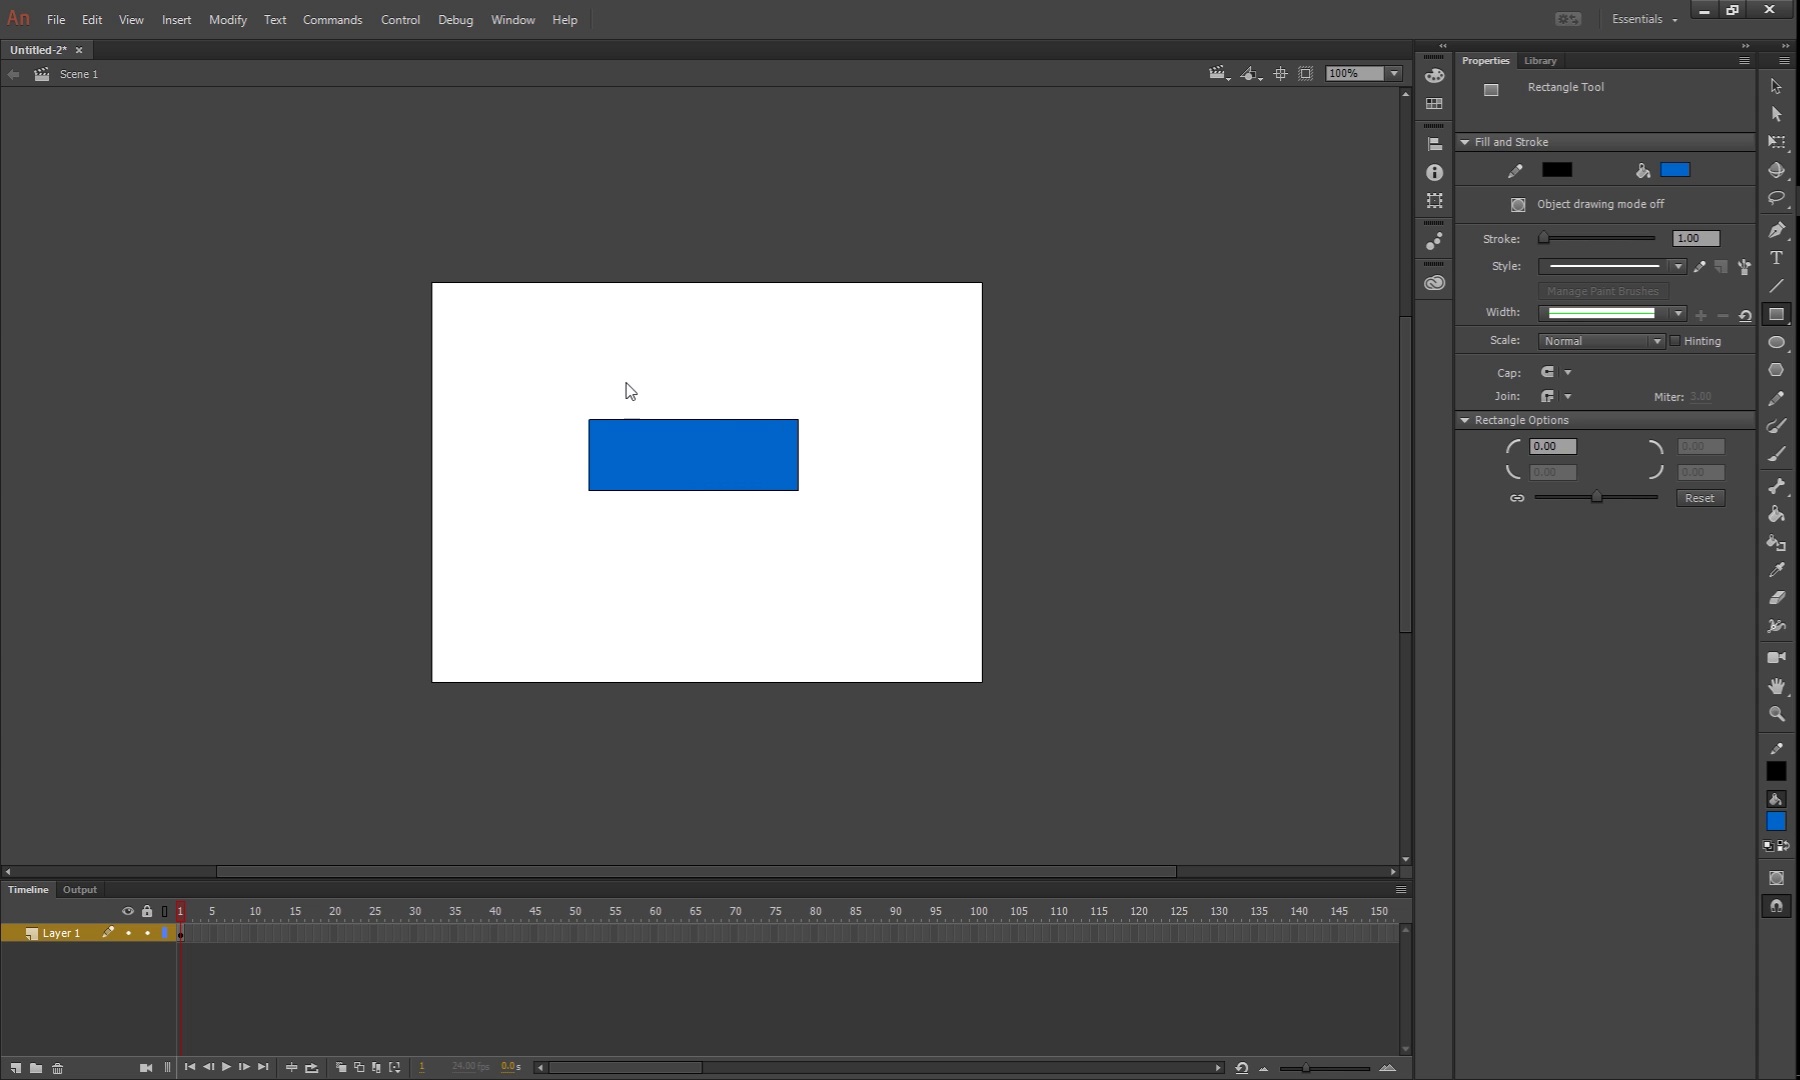
{"action": "left_click", "coordinate": [1769, 91]}
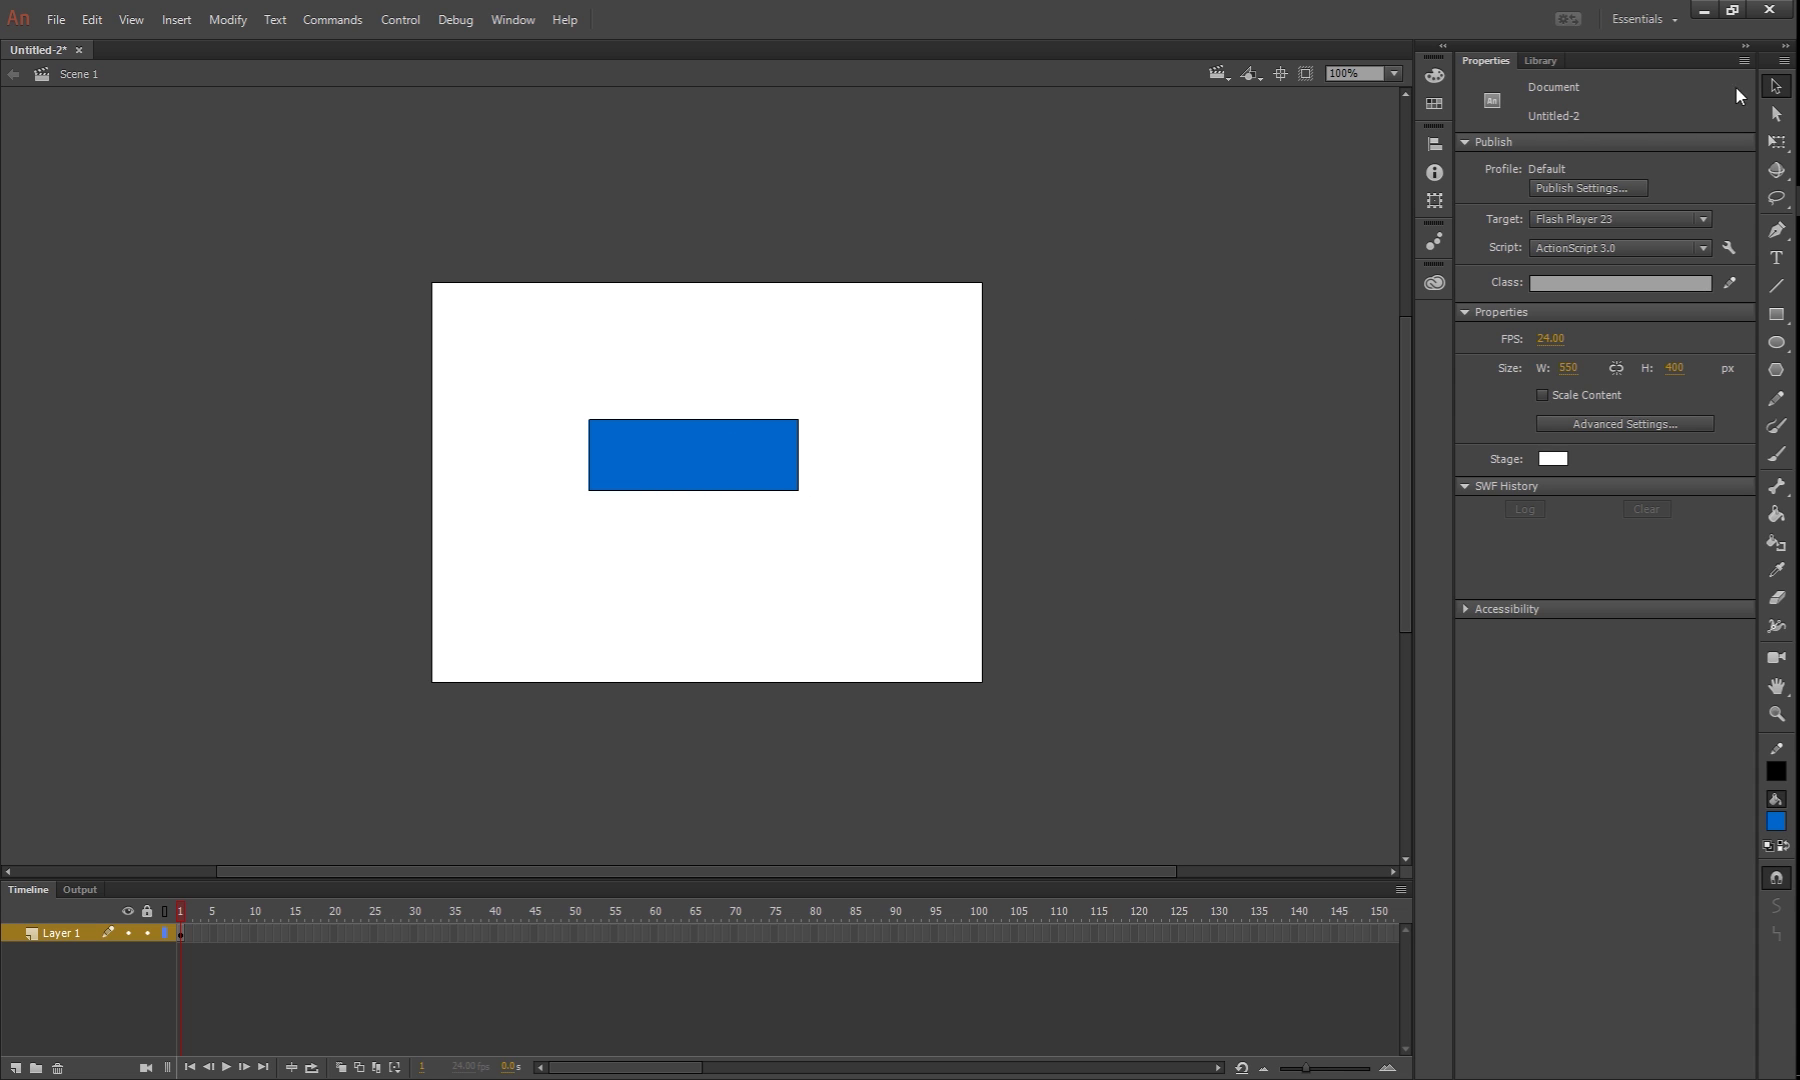
{"action": "left_click", "coordinate": [800, 441]}
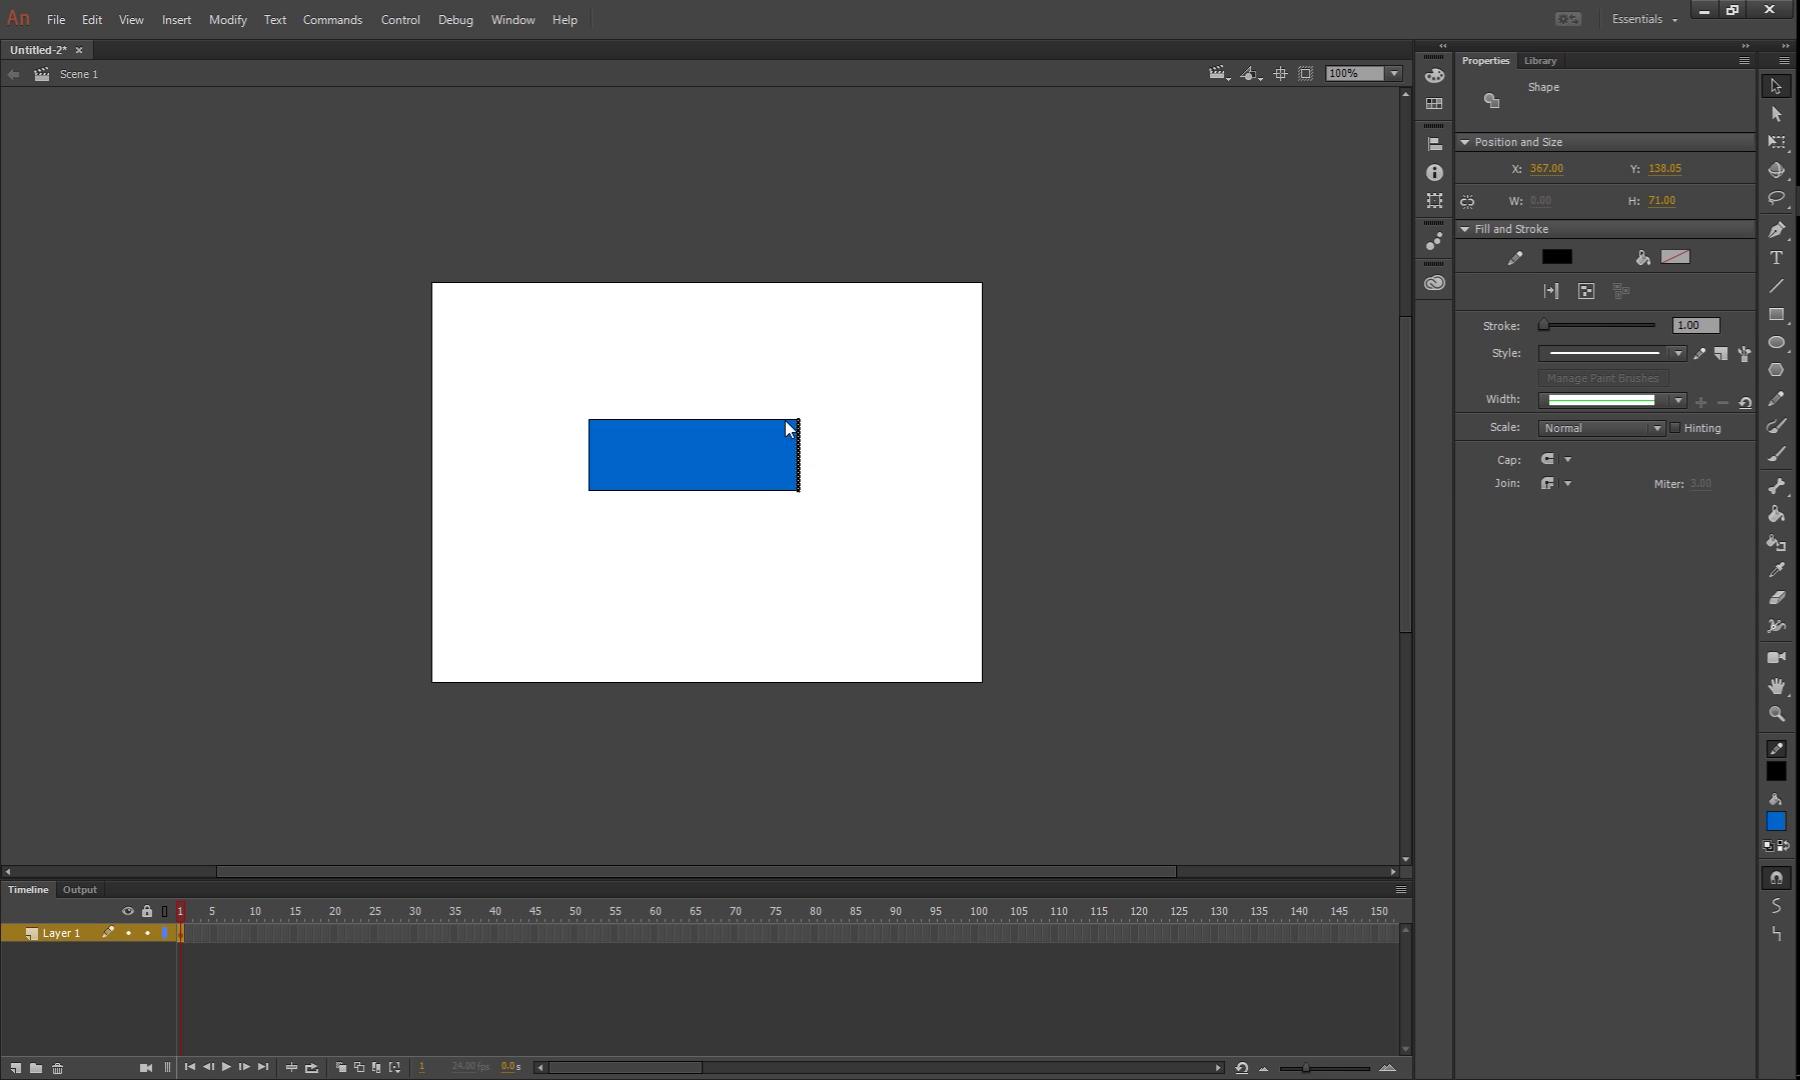
{"action": "left_click", "coordinate": [785, 420]}
{"action": "left_click", "coordinate": [589, 444]}
{"action": "left_click", "coordinate": [836, 415]}
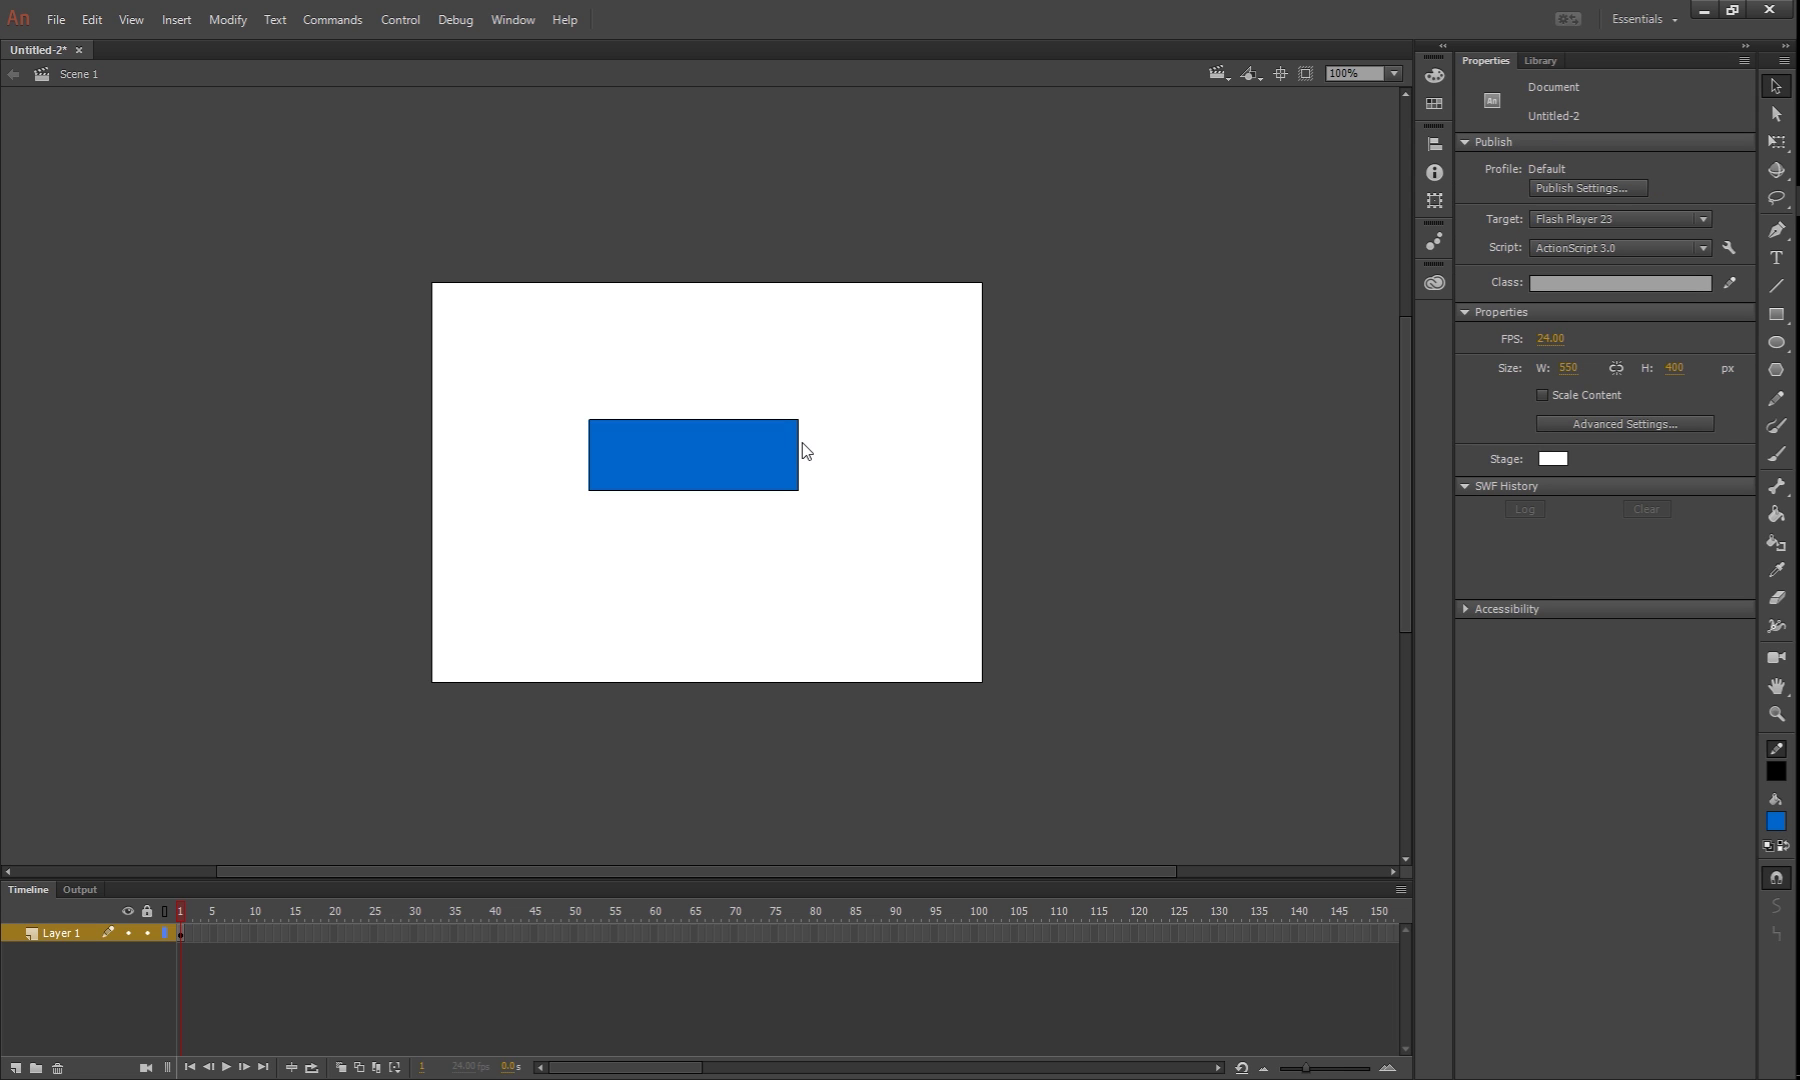
{"action": "left_click_drag", "start_coordinate": [805, 450], "coordinate": [862, 456]}
{"action": "key", "text": "ctrl+z"}
{"action": "double_click", "coordinate": [707, 447]}
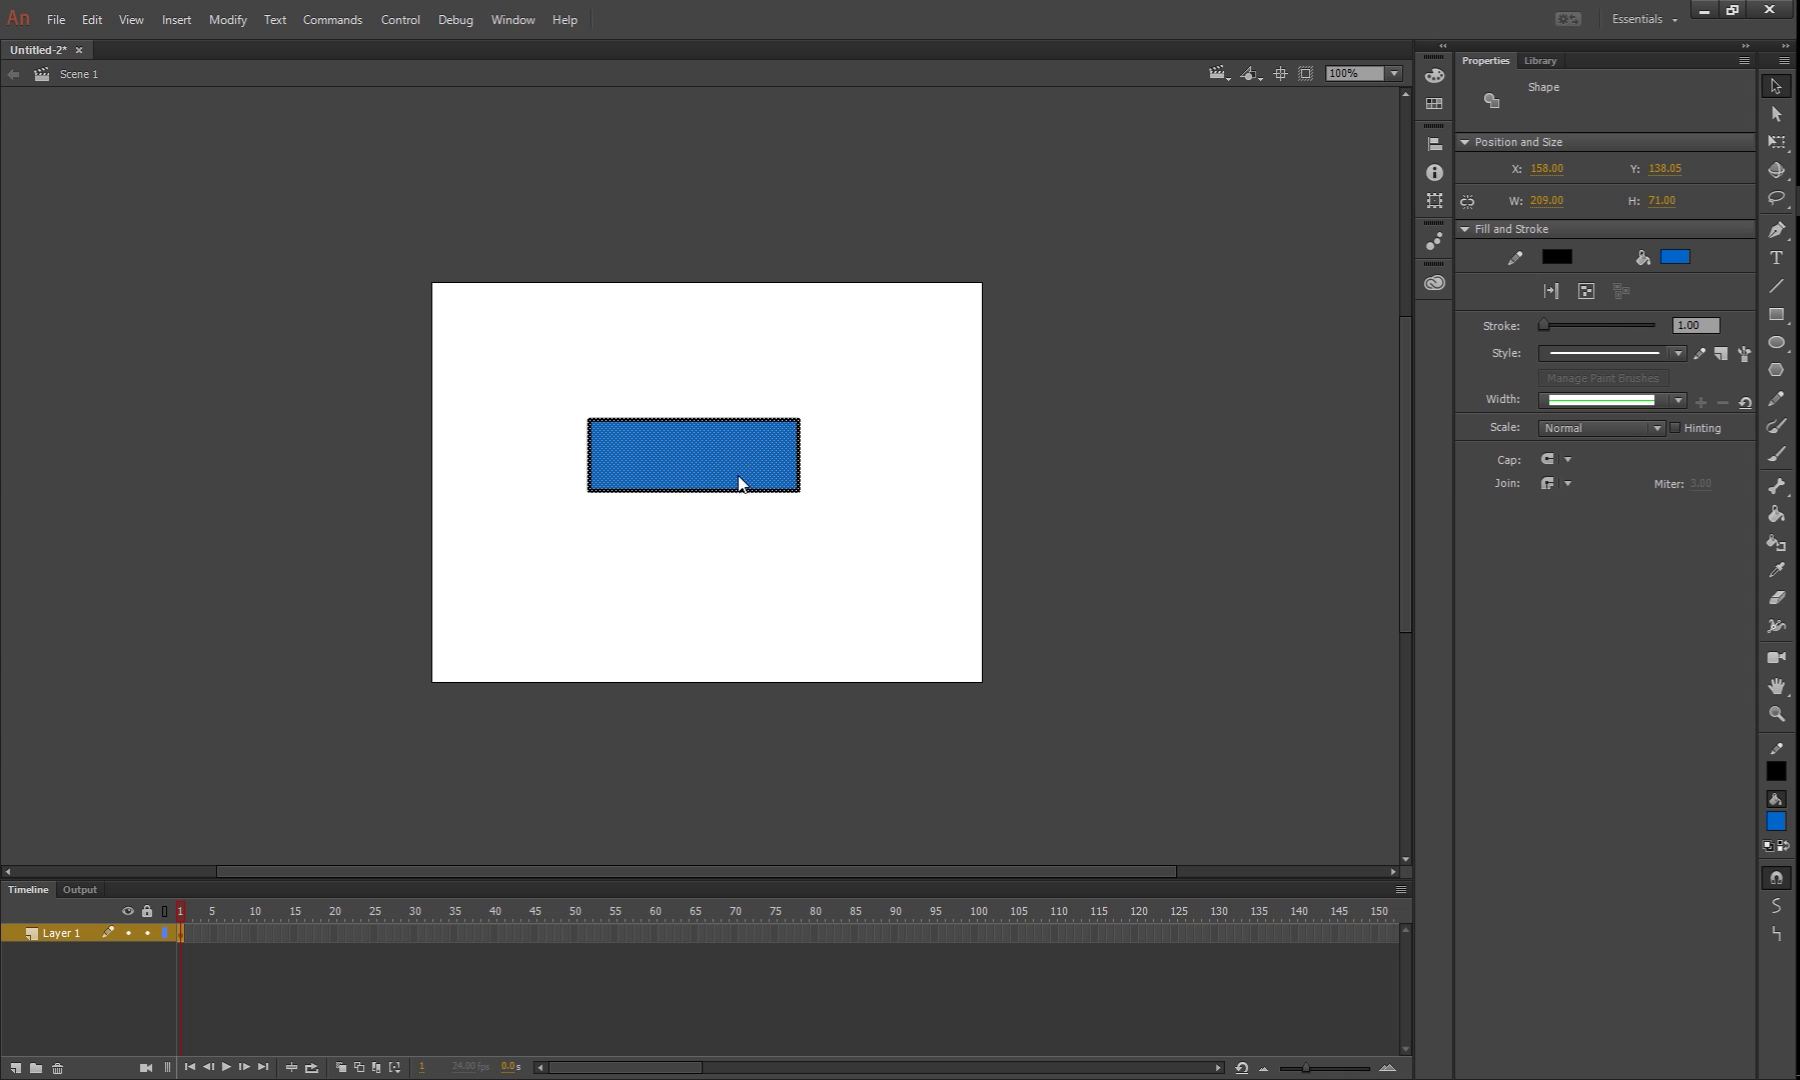
{"action": "left_click", "coordinate": [663, 576]}
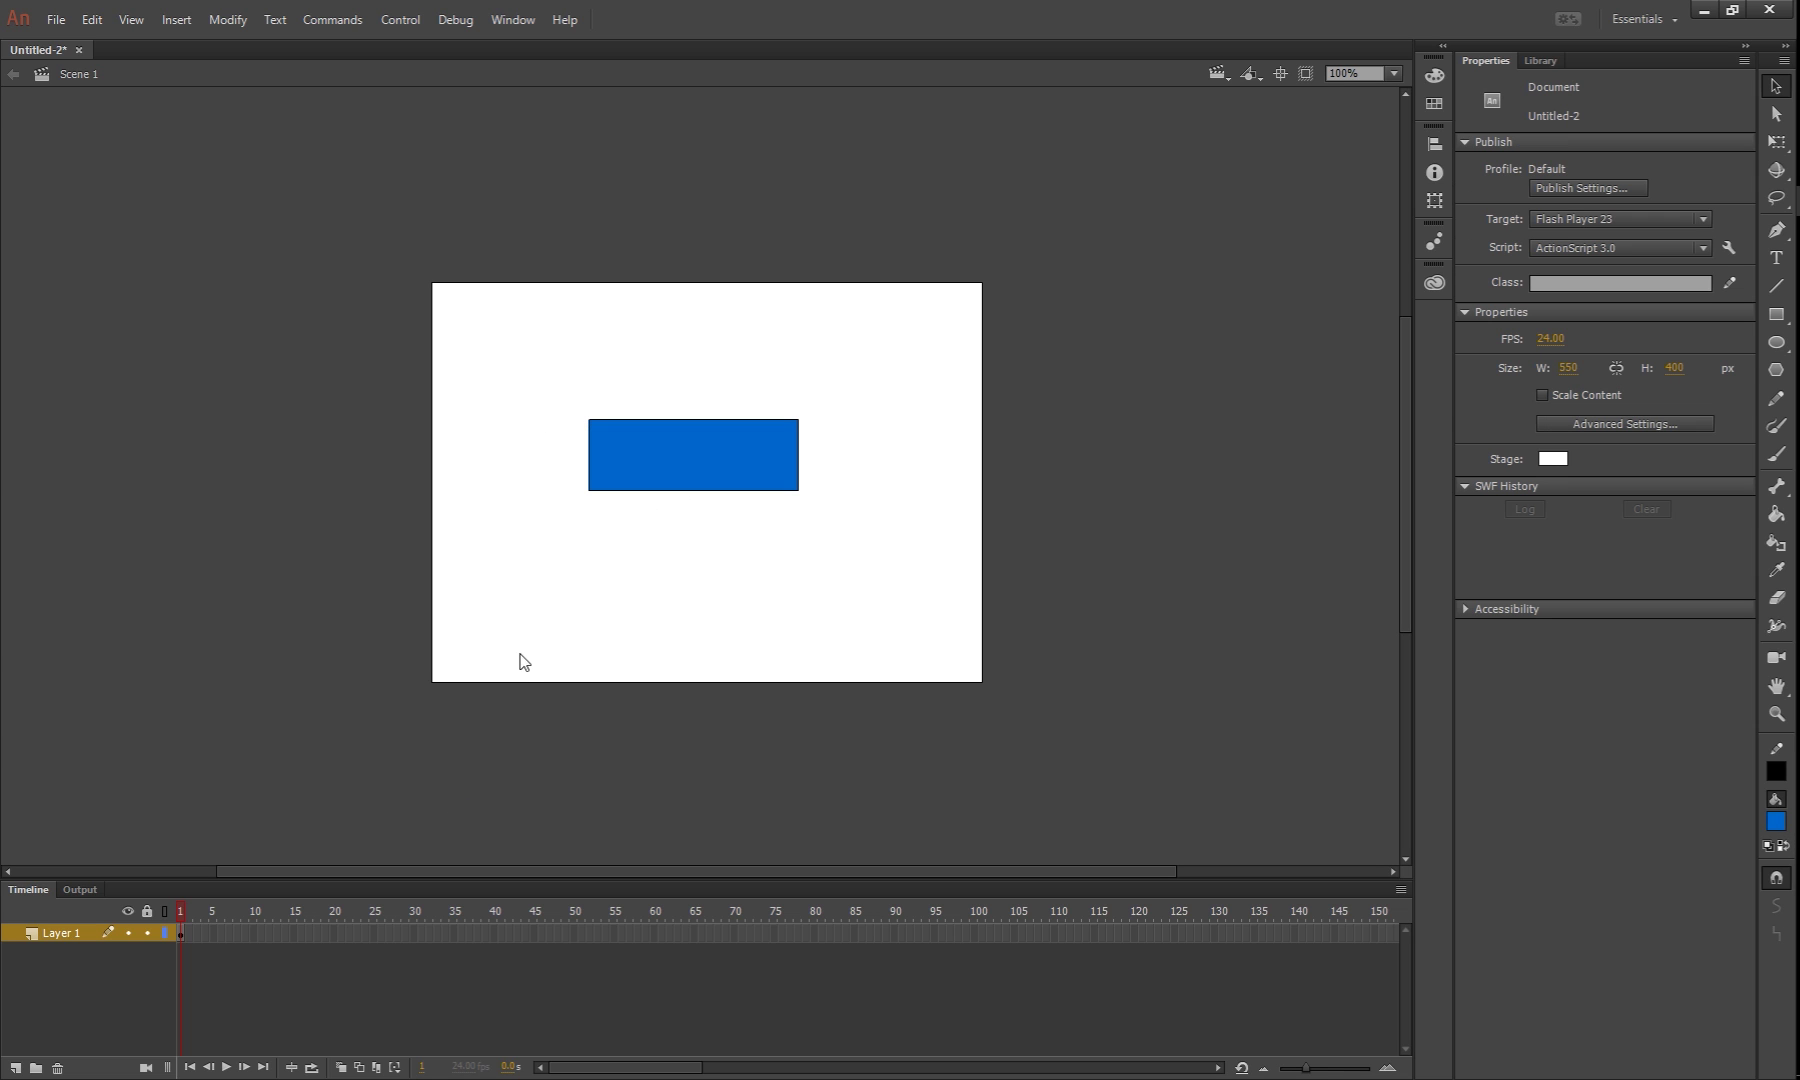
{"action": "left_click", "coordinate": [181, 934]}
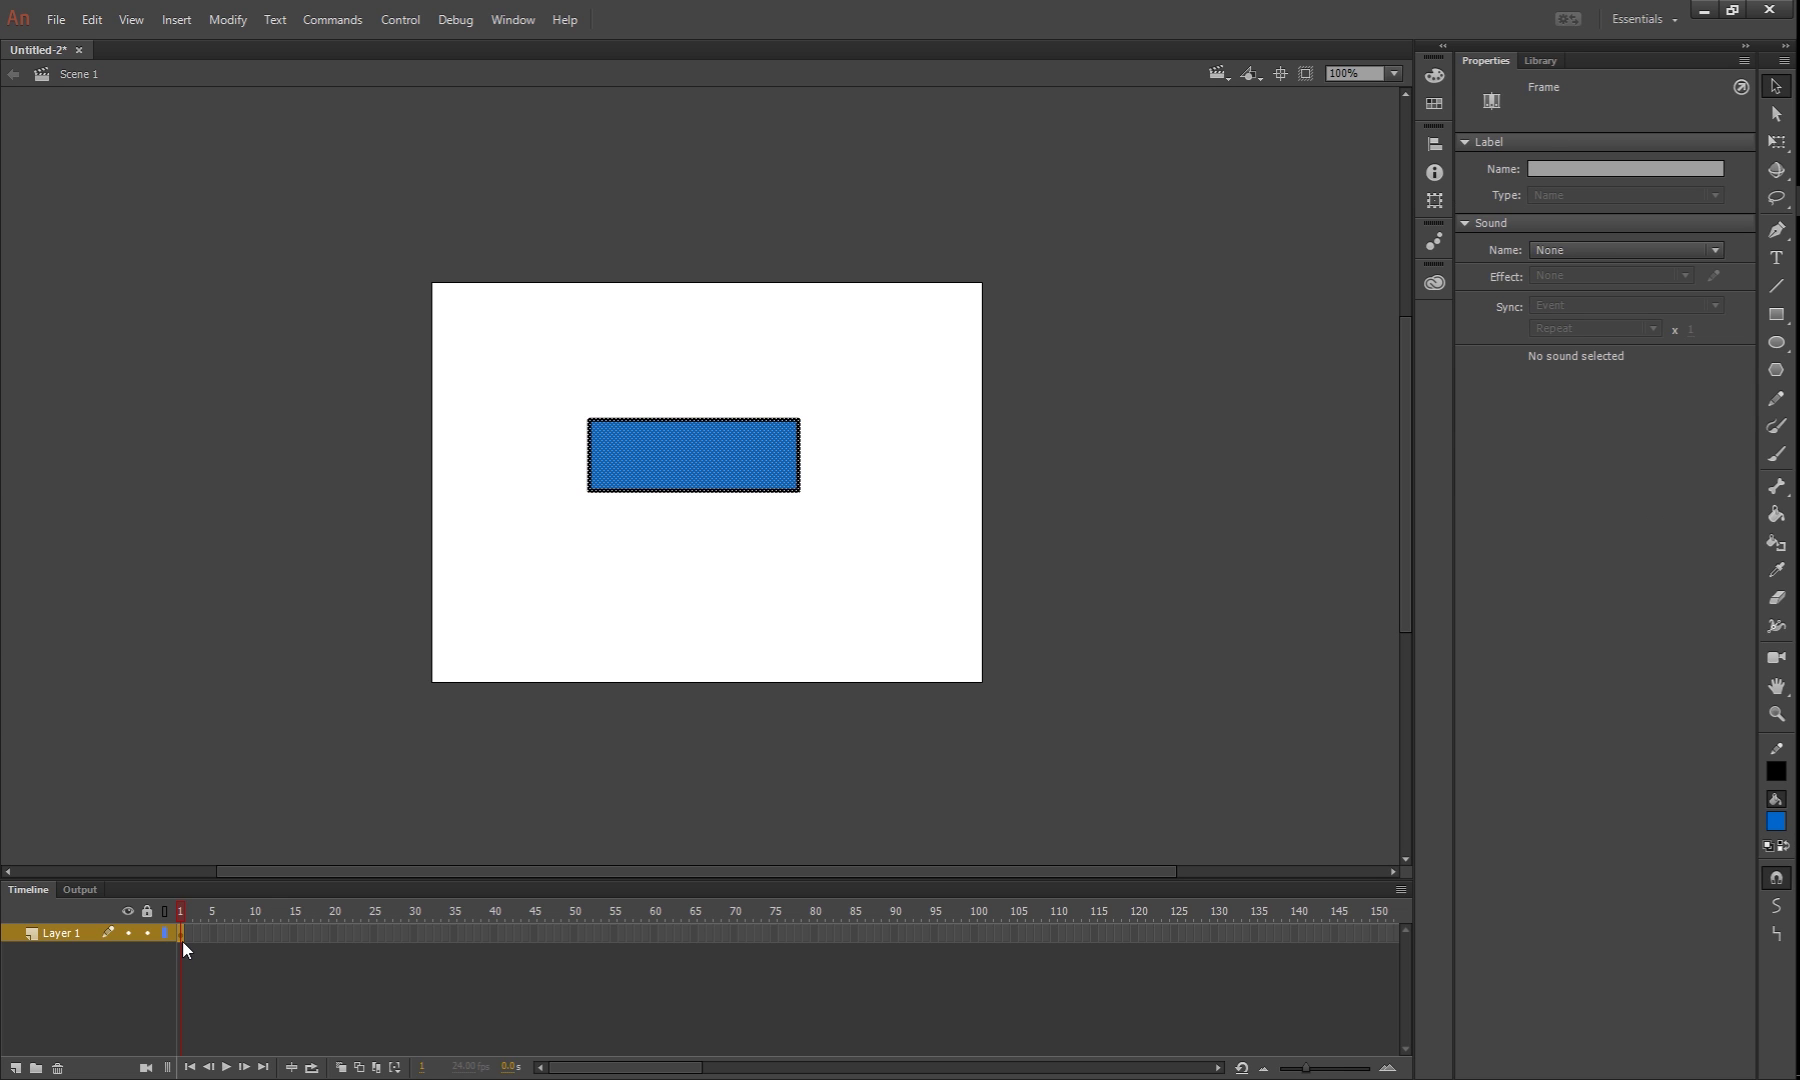
{"action": "left_click", "coordinate": [199, 934]}
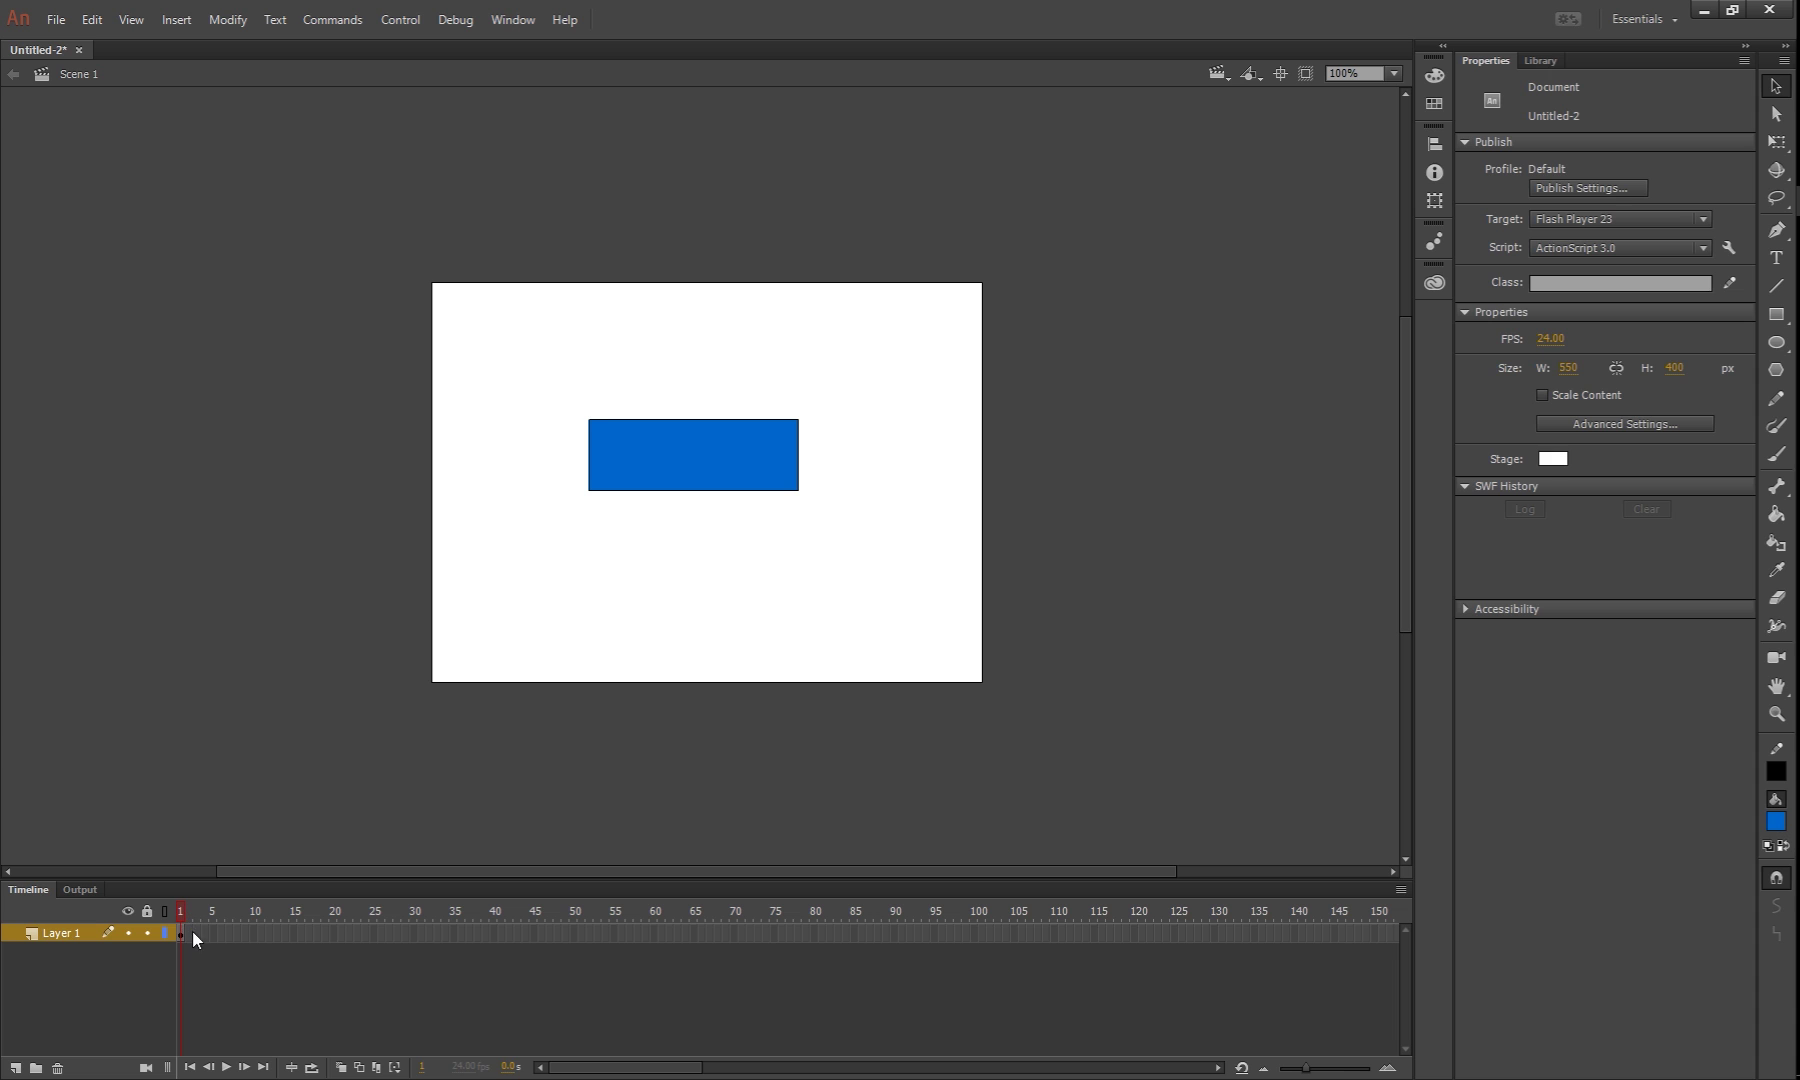
{"action": "left_click", "coordinate": [180, 934]}
{"action": "key", "text": "Delete"}
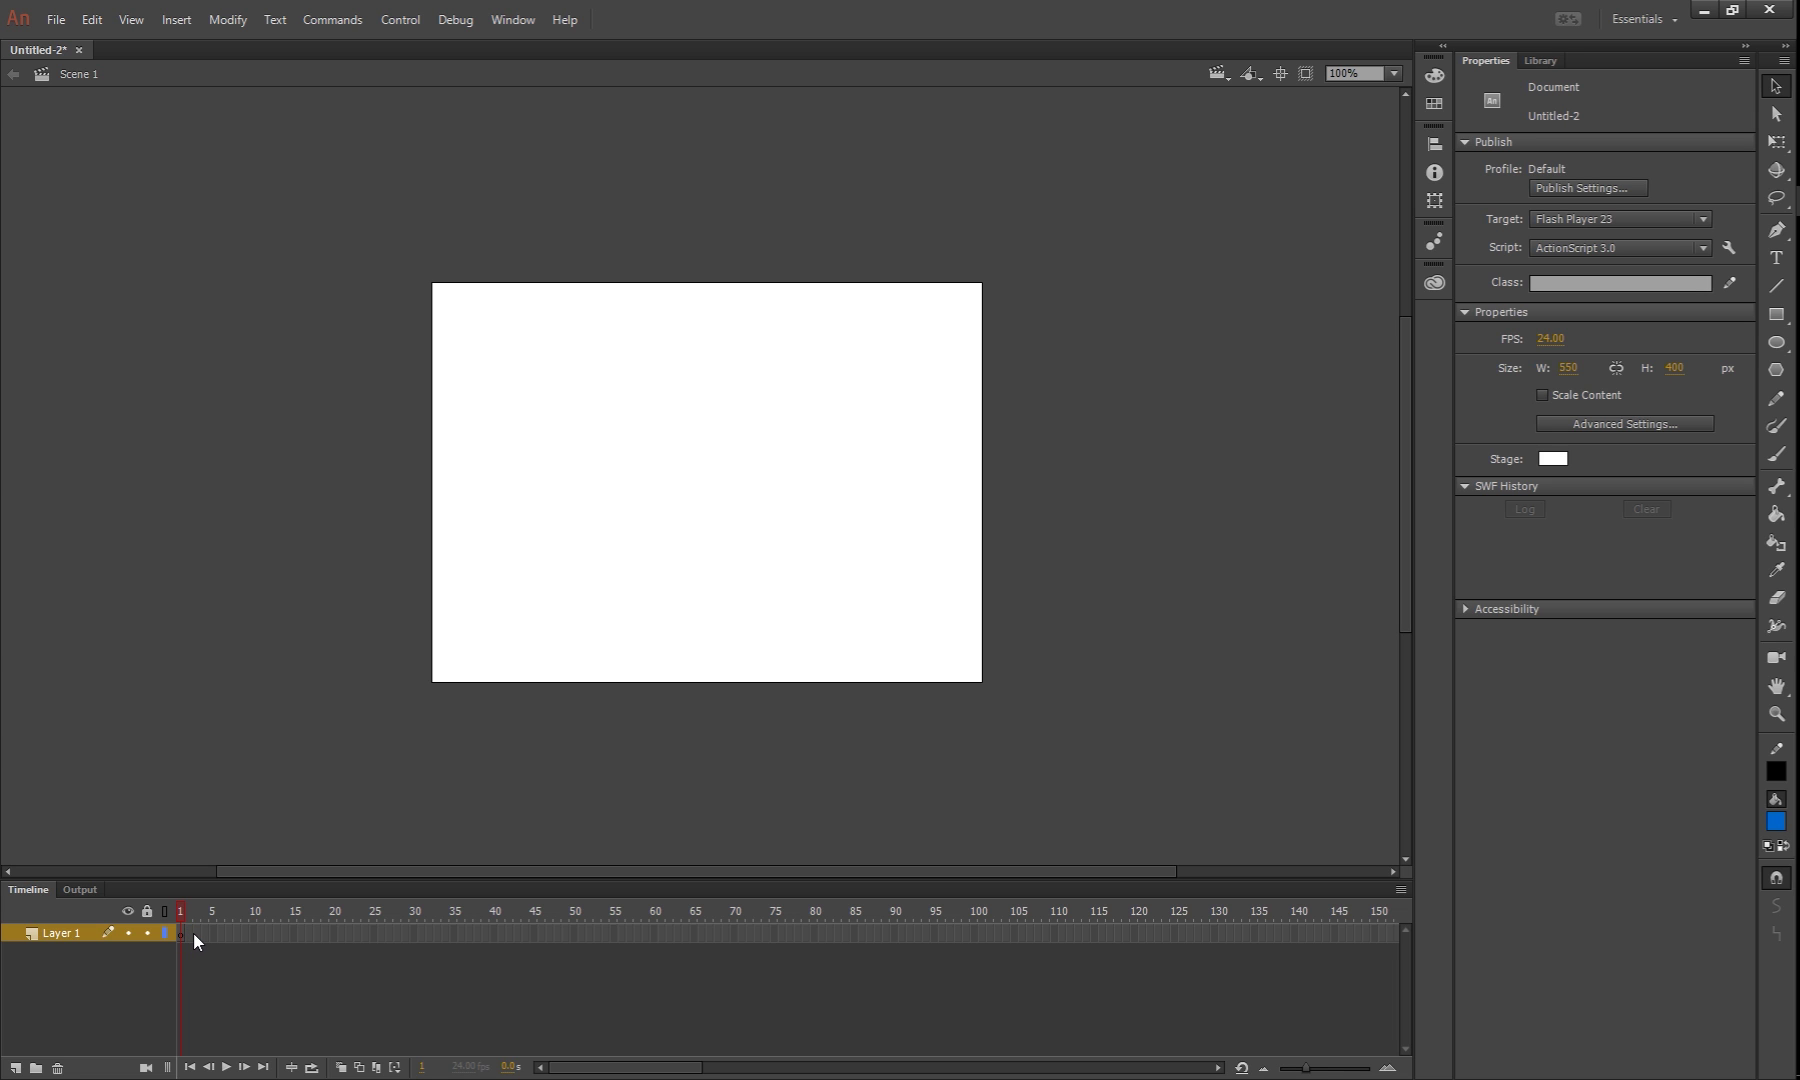
{"action": "key", "text": "ctrl+z"}
- Set the Line tool stroke to 5.50 and draw a thick black line from the rectangle's top-right corner
{"action": "left_click", "coordinate": [553, 748]}
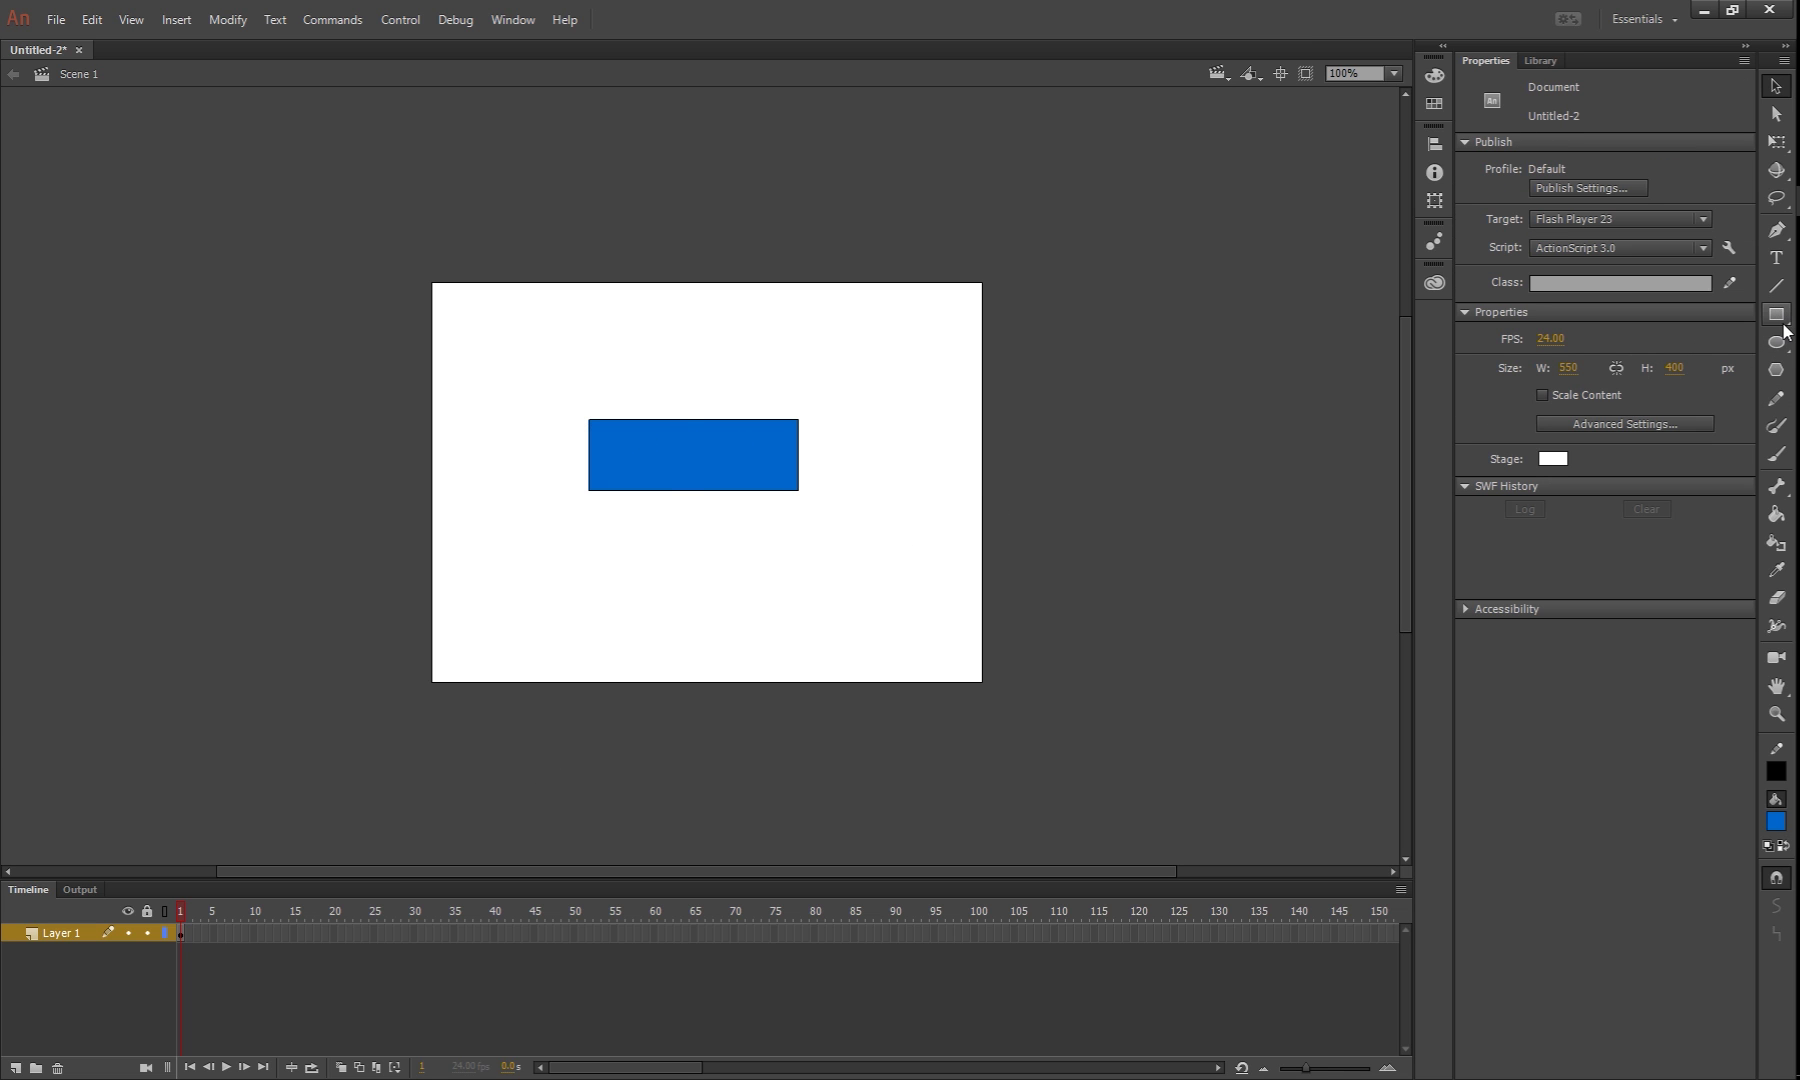
{"action": "left_click", "coordinate": [1776, 285]}
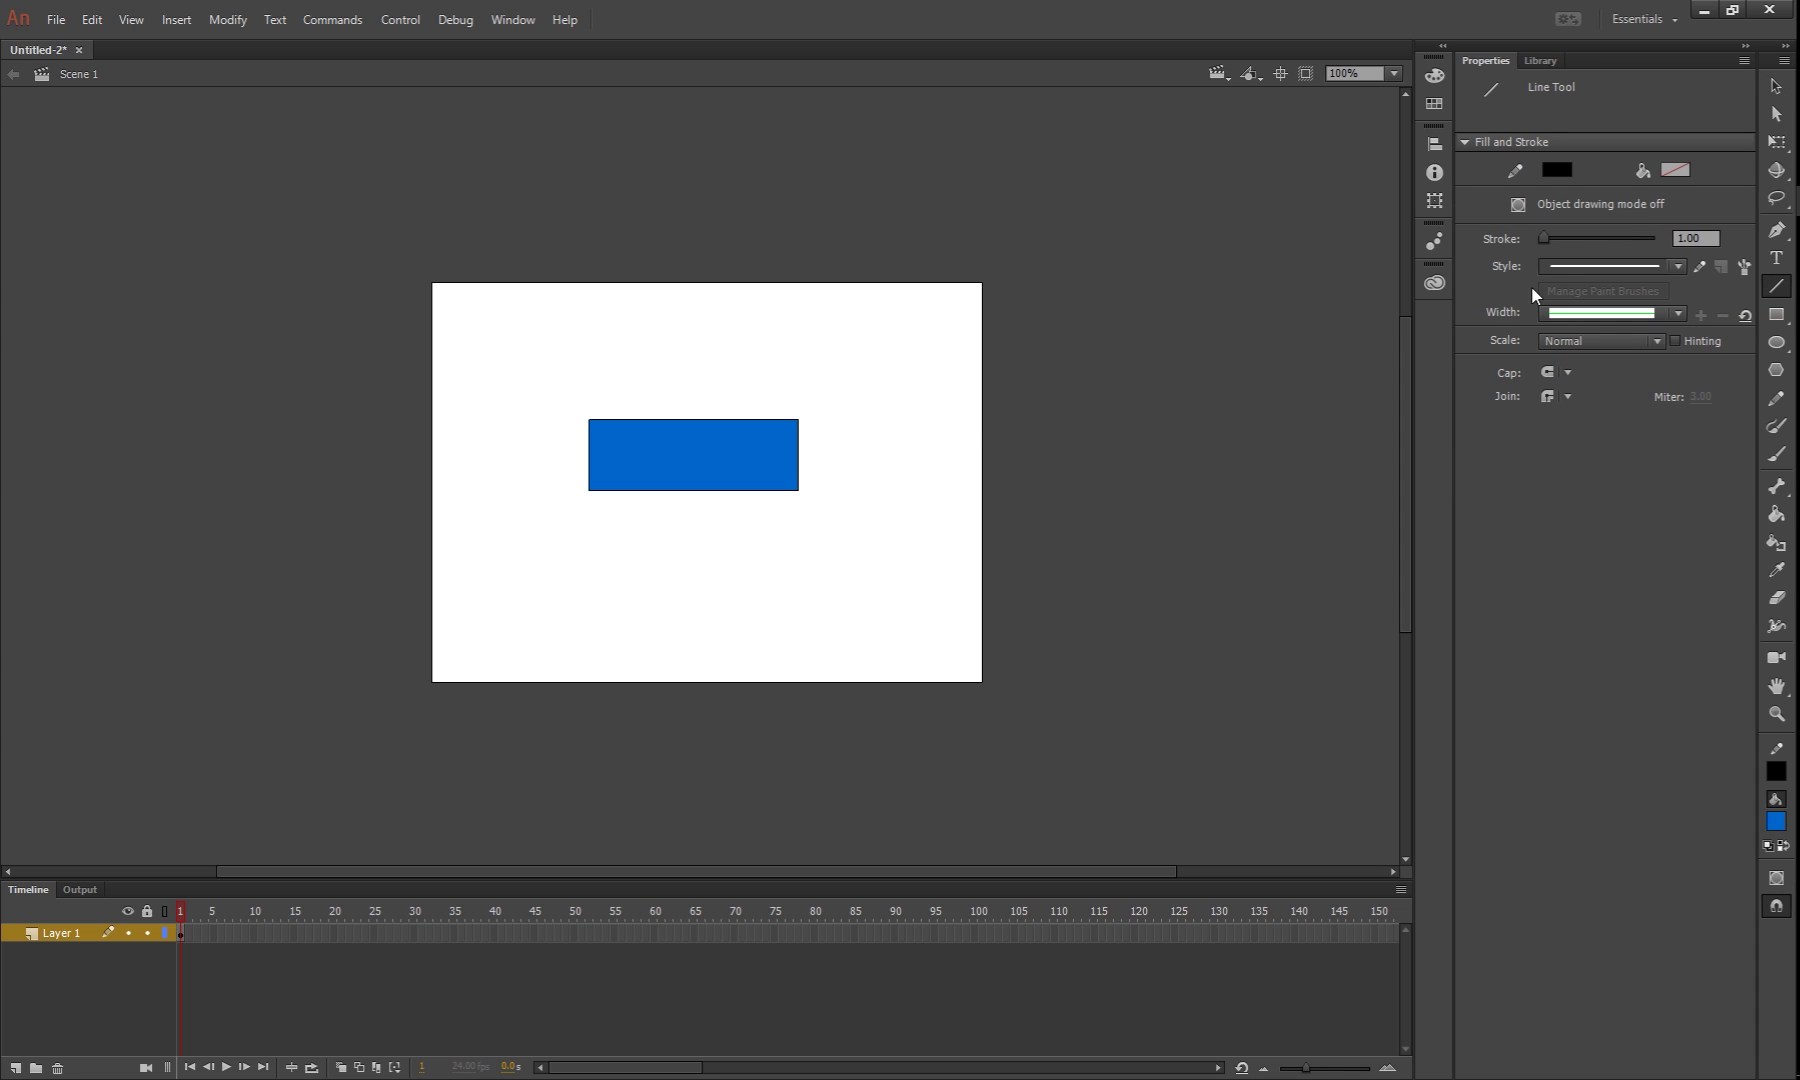
{"action": "mouse_move", "coordinate": [1544, 240]}
{"action": "left_mouse_down"}
{"action": "mouse_move", "coordinate": [1562, 240]}
{"action": "mouse_move", "coordinate": [1540, 240]}
{"action": "left_mouse_up"}
{"action": "left_click", "coordinate": [1770, 316]}
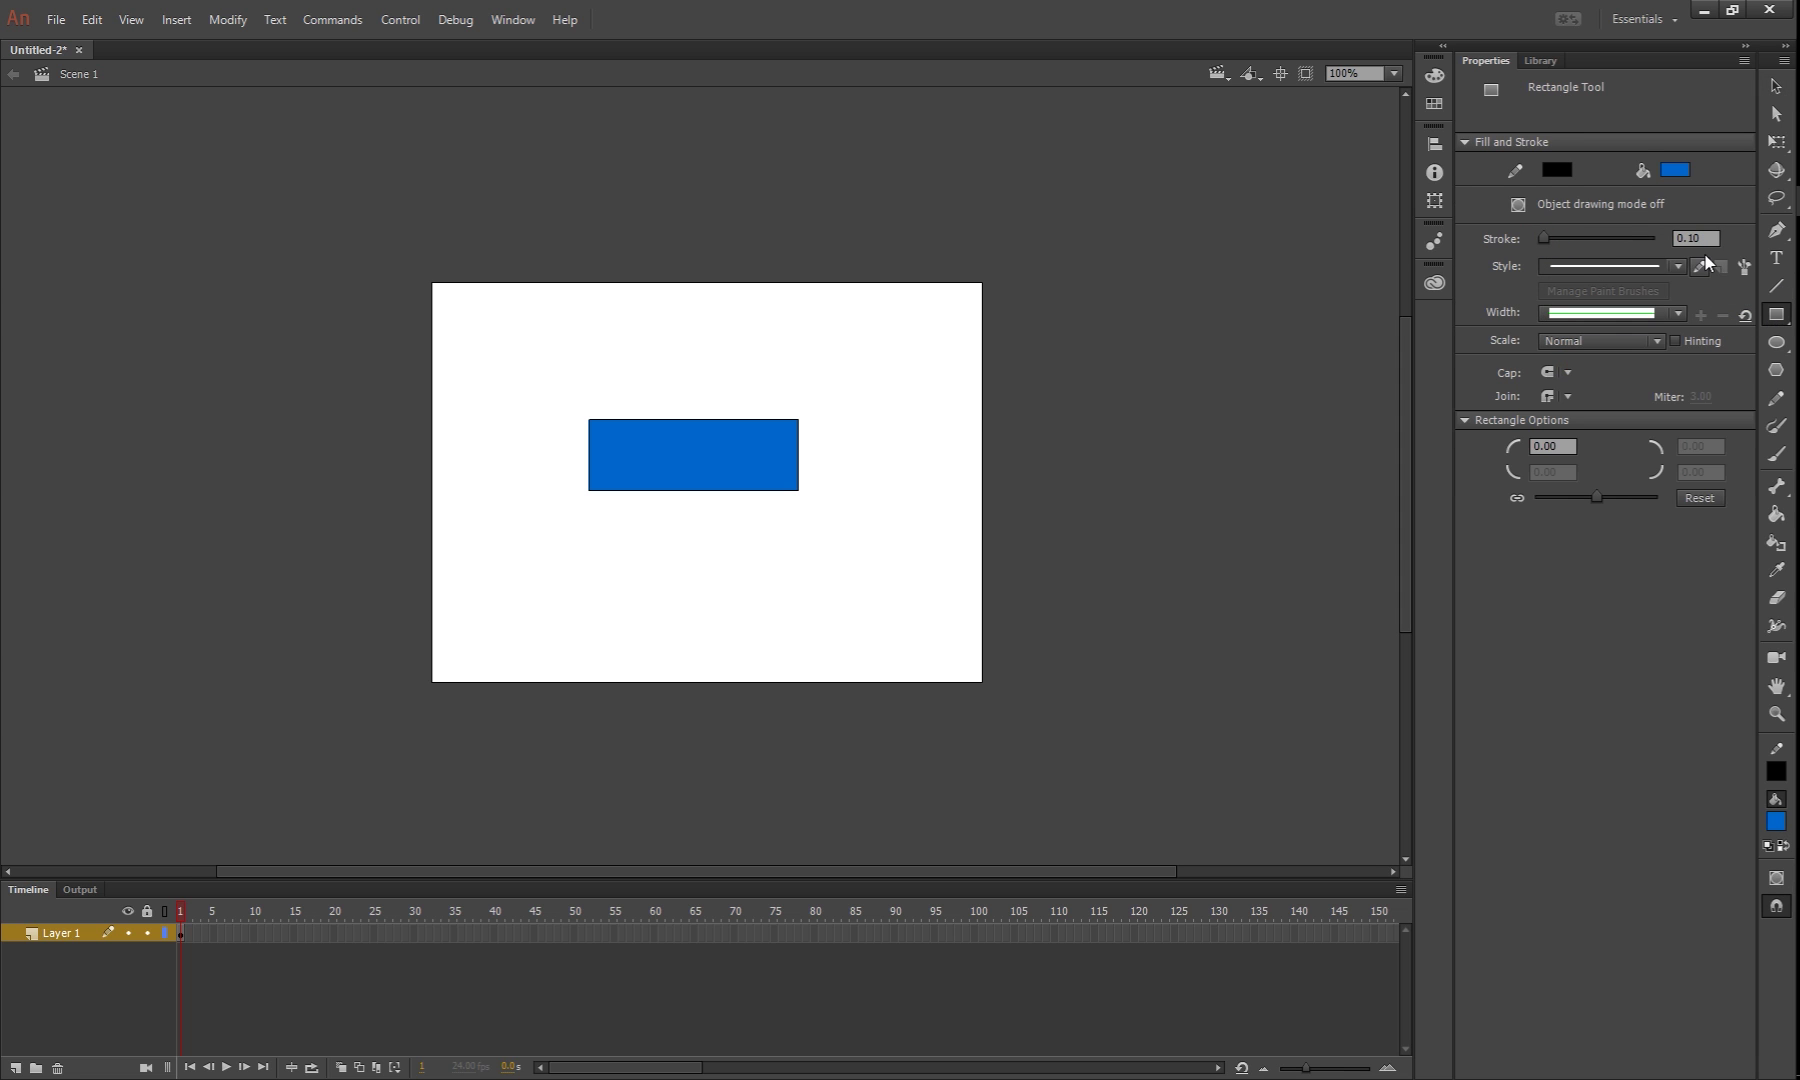
{"action": "left_click", "coordinate": [1769, 287]}
{"action": "left_click", "coordinate": [1547, 238]}
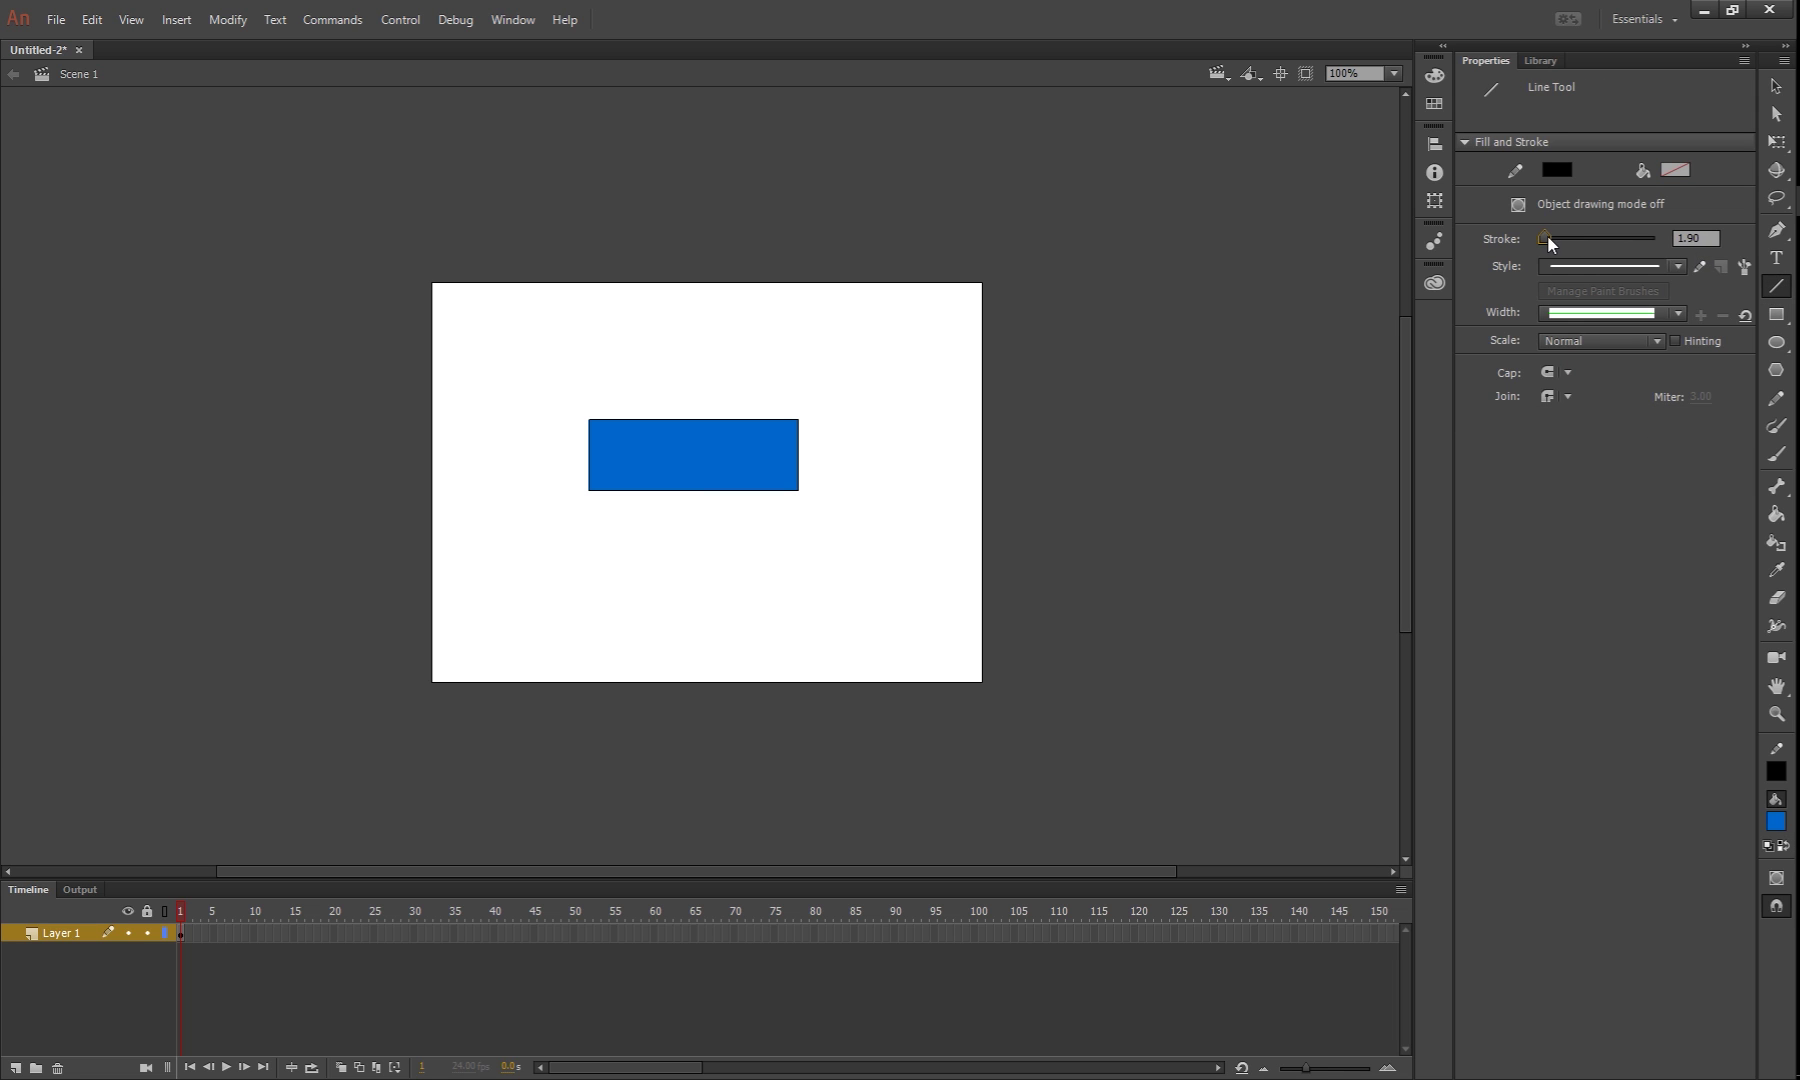
{"action": "mouse_move", "coordinate": [903, 387]}
{"action": "left_mouse_down"}
{"action": "mouse_move", "coordinate": [888, 597]}
{"action": "mouse_move", "coordinate": [837, 620]}
{"action": "mouse_move", "coordinate": [952, 627]}
{"action": "mouse_move", "coordinate": [904, 631]}
{"action": "mouse_move", "coordinate": [793, 388]}
{"action": "mouse_move", "coordinate": [573, 392]}
{"action": "mouse_move", "coordinate": [876, 404]}
{"action": "mouse_move", "coordinate": [871, 441]}
{"action": "mouse_move", "coordinate": [843, 452]}
{"action": "mouse_move", "coordinate": [808, 424]}
{"action": "mouse_move", "coordinate": [824, 438]}
{"action": "mouse_move", "coordinate": [806, 428]}
{"action": "mouse_move", "coordinate": [804, 496]}
{"action": "mouse_move", "coordinate": [566, 500]}
{"action": "mouse_move", "coordinate": [593, 494]}
{"action": "mouse_move", "coordinate": [600, 440]}
{"action": "mouse_move", "coordinate": [964, 444]}
{"action": "mouse_move", "coordinate": [804, 422]}
{"action": "left_mouse_up"}
- Paint two trial Brush strokes, the second at size 31, then undo them
{"action": "left_click", "coordinate": [1776, 453]}
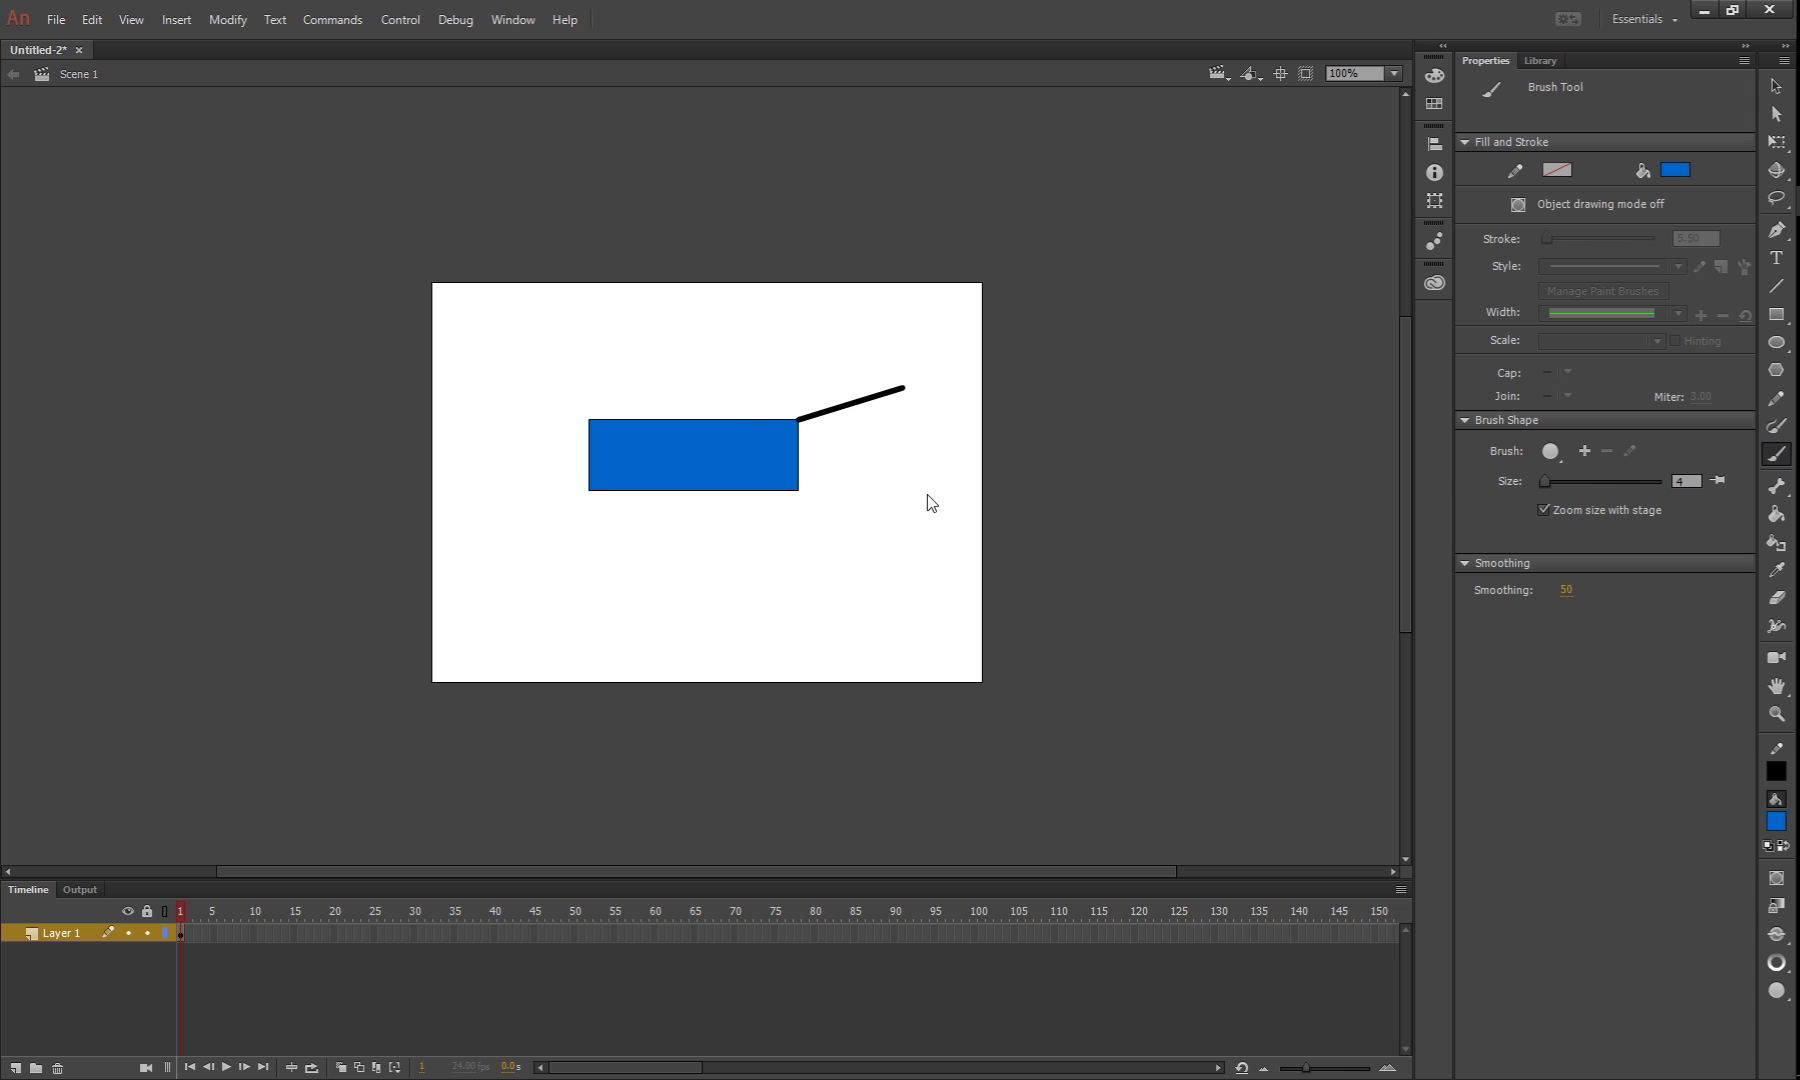
{"action": "mouse_move", "coordinate": [545, 613]}
{"action": "left_mouse_down"}
{"action": "mouse_move", "coordinate": [679, 571]}
{"action": "mouse_move", "coordinate": [857, 568]}
{"action": "left_mouse_up"}
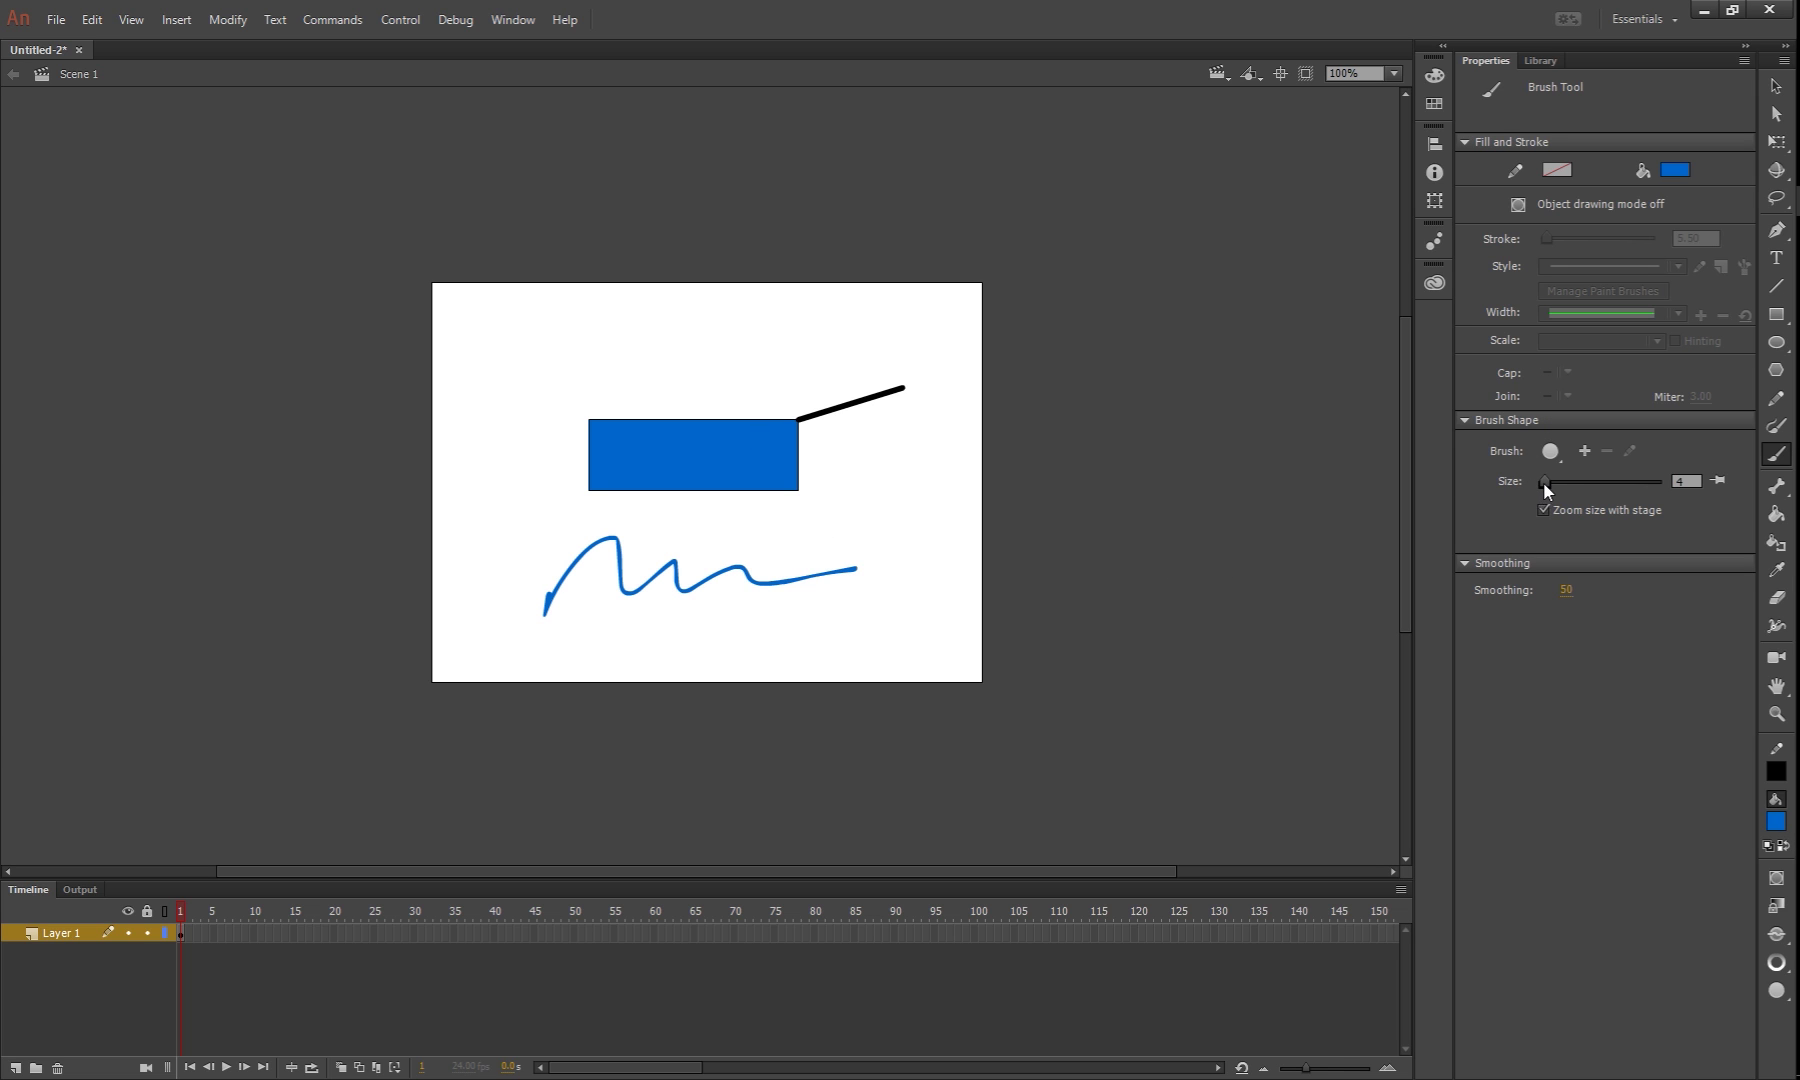
{"action": "left_click_drag", "start_coordinate": [1545, 488], "coordinate": [1560, 488]}
{"action": "mouse_move", "coordinate": [697, 369]}
{"action": "left_mouse_down"}
{"action": "mouse_move", "coordinate": [589, 352]}
{"action": "mouse_move", "coordinate": [520, 419]}
{"action": "mouse_move", "coordinate": [488, 562]}
{"action": "left_mouse_up"}
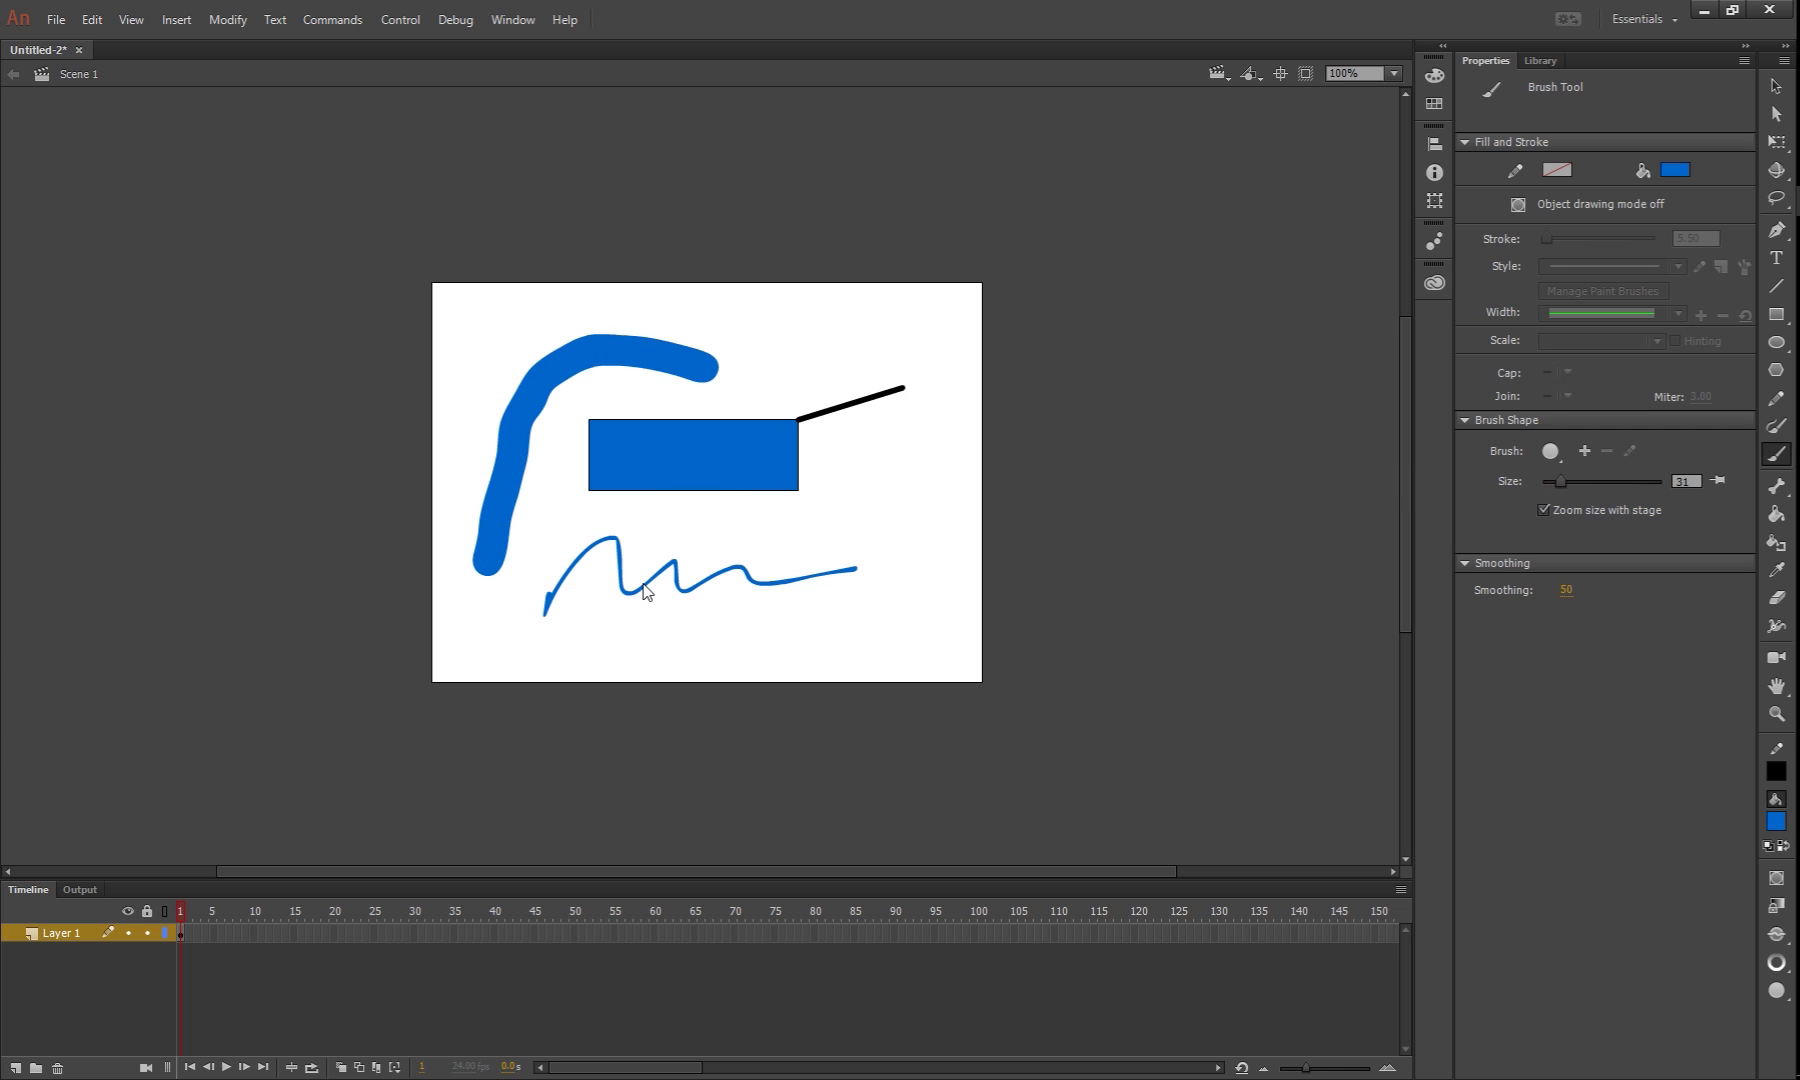
{"action": "key", "text": "ctrl+z"}
{"action": "key", "text": "ctrl+z"}
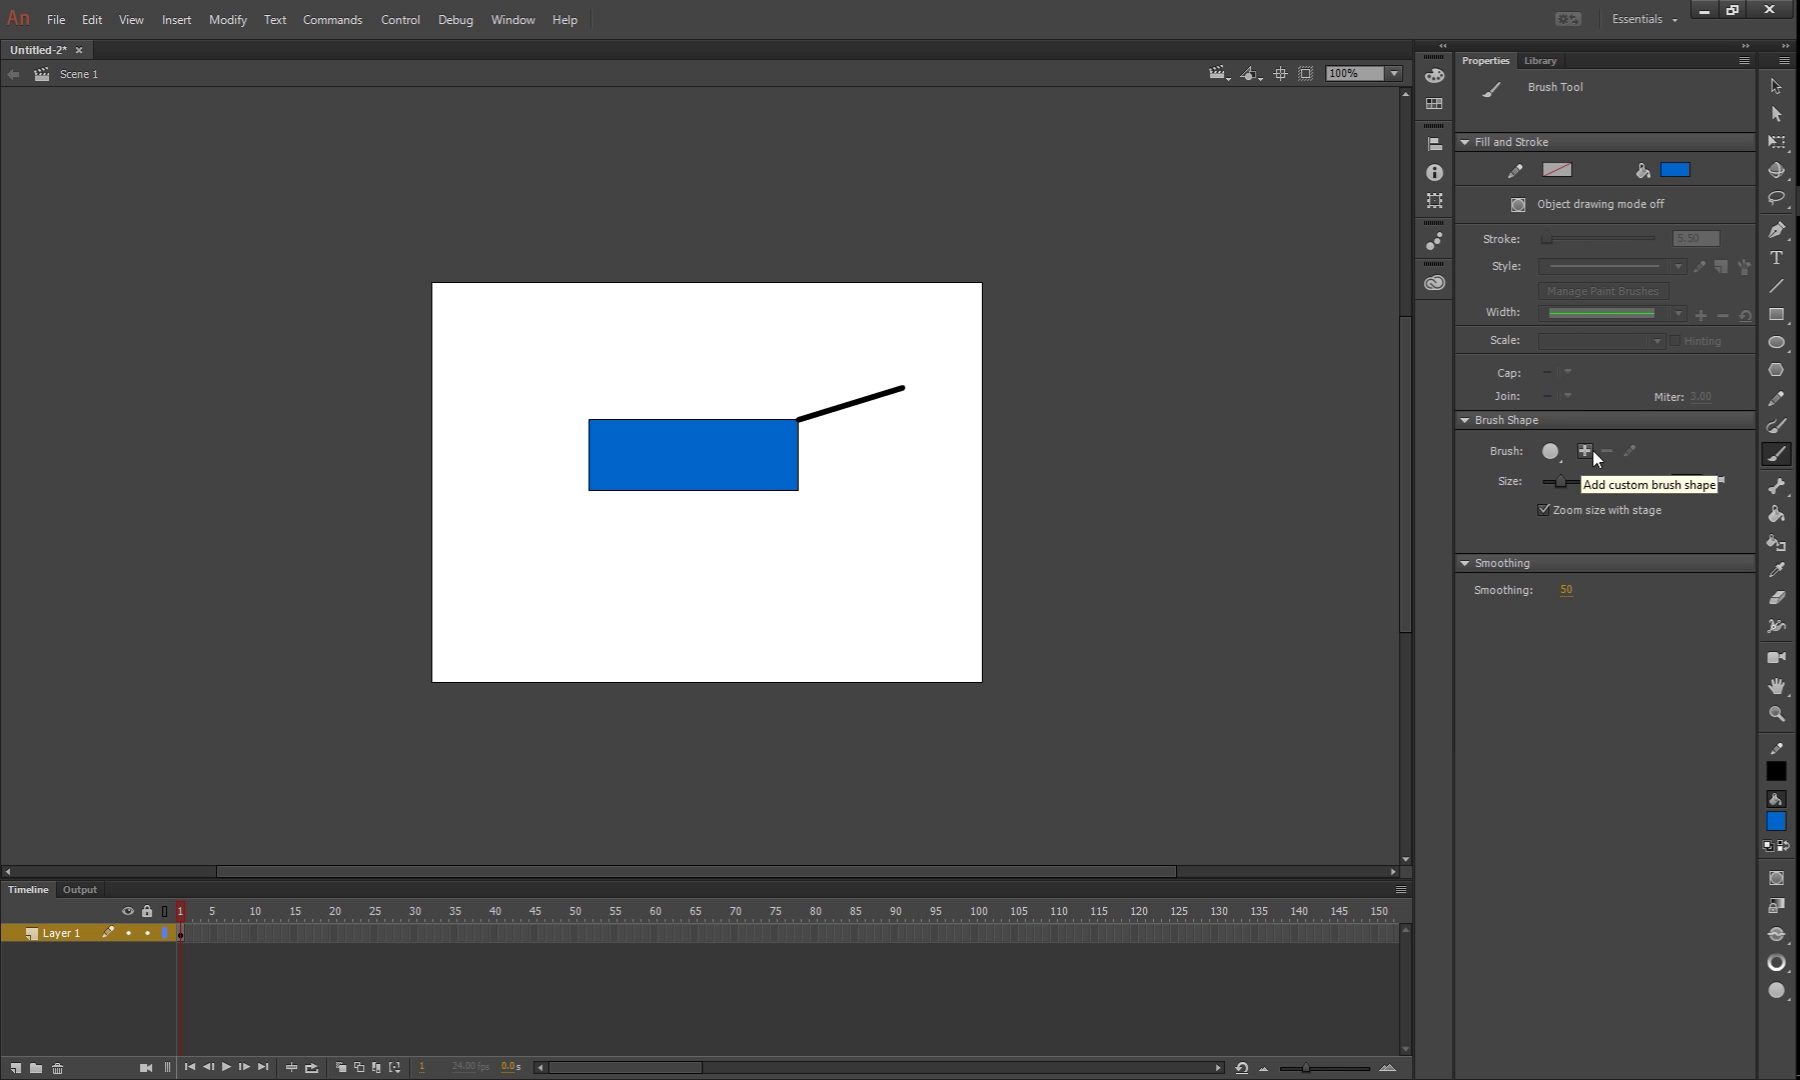
- Paint two trial Paint Brush strokes below the rectangle, then undo them
{"action": "left_click", "coordinate": [1775, 428]}
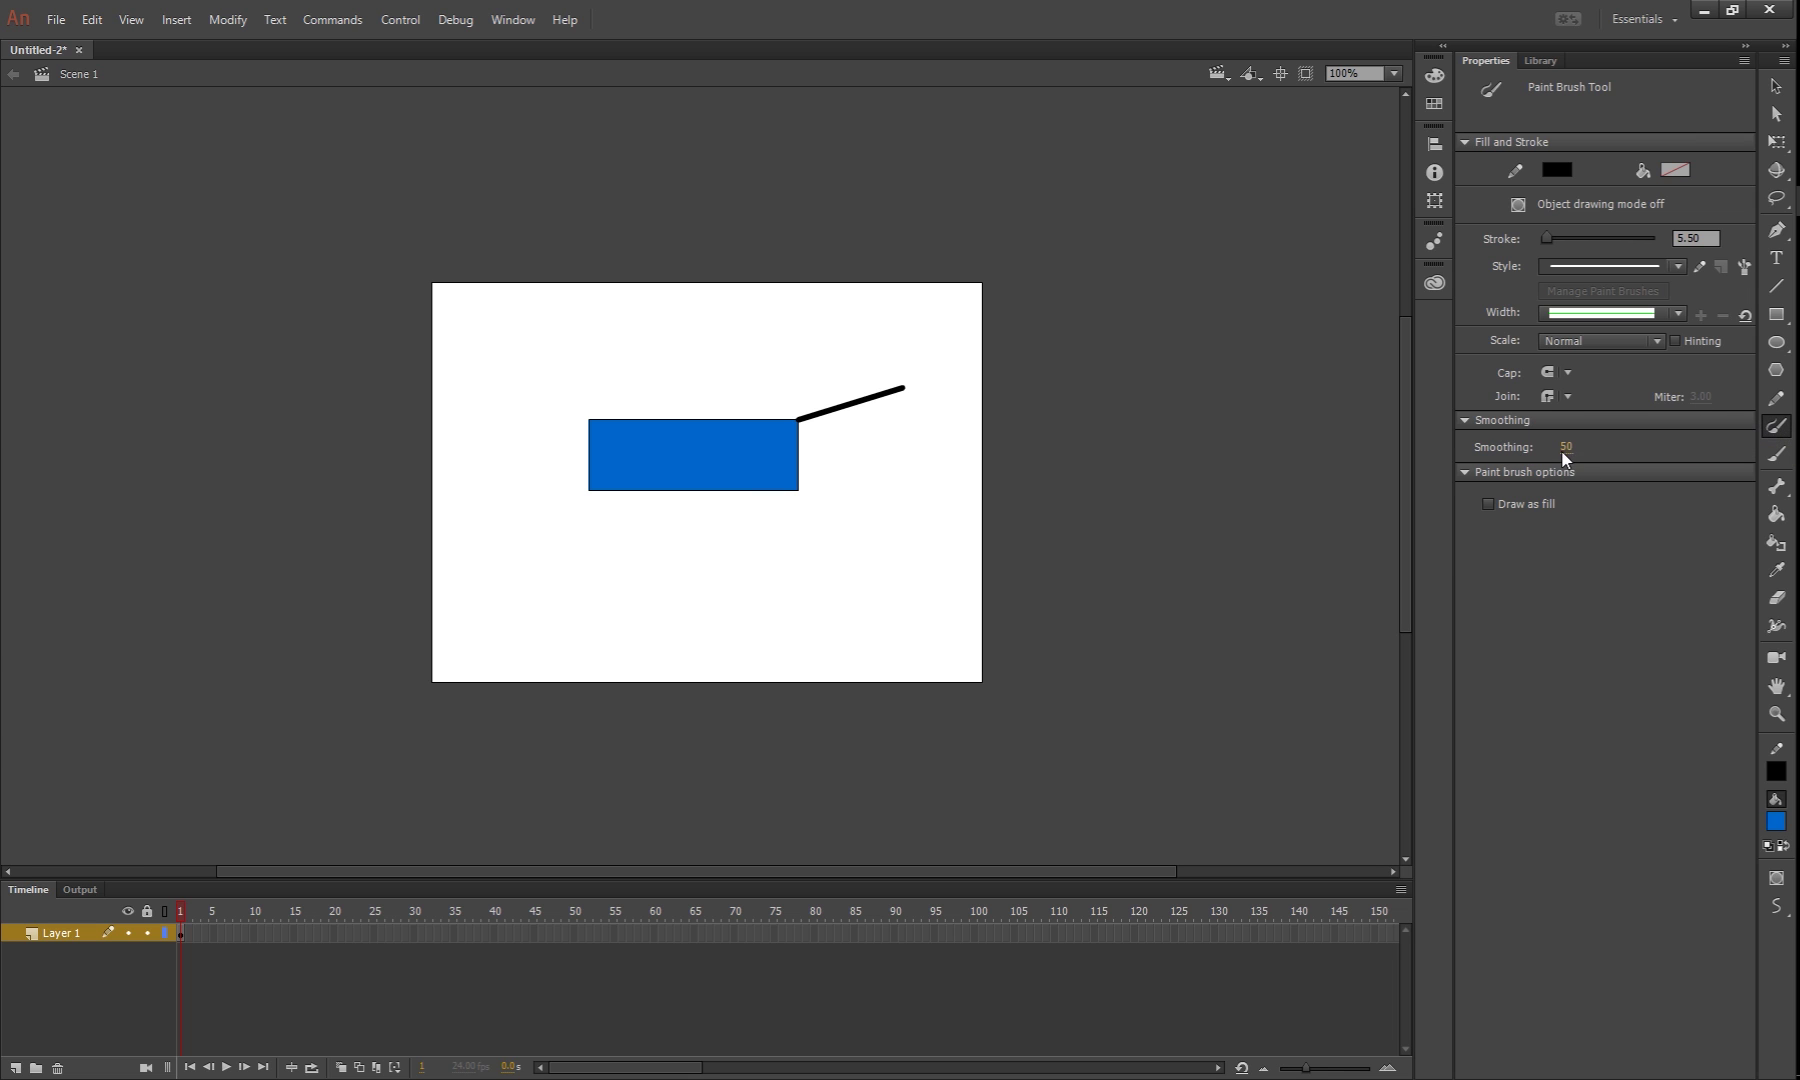
{"action": "left_click_drag", "start_coordinate": [610, 606], "coordinate": [862, 559]}
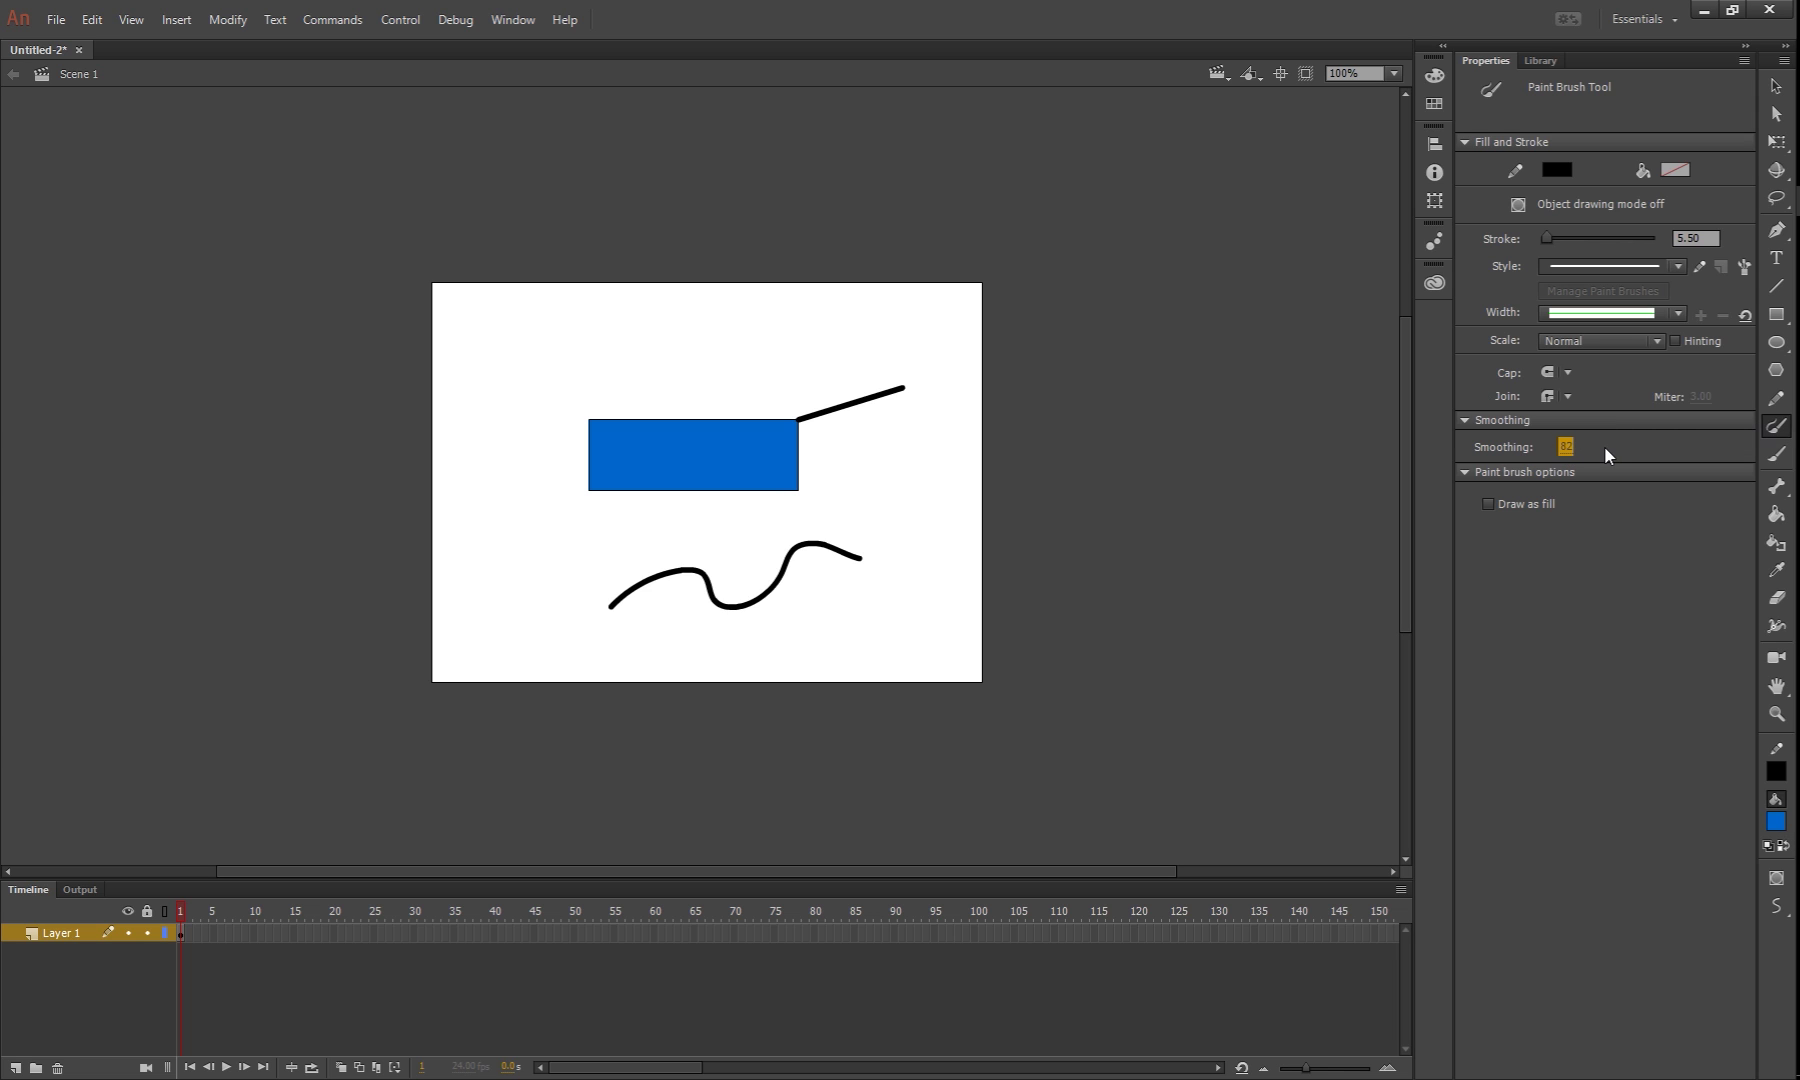
{"action": "mouse_move", "coordinate": [918, 630]}
{"action": "left_mouse_down"}
{"action": "mouse_move", "coordinate": [583, 635]}
{"action": "mouse_move", "coordinate": [521, 460]}
{"action": "left_mouse_up"}
{"action": "key", "text": "ctrl+z"}
{"action": "key", "text": "ctrl+z"}
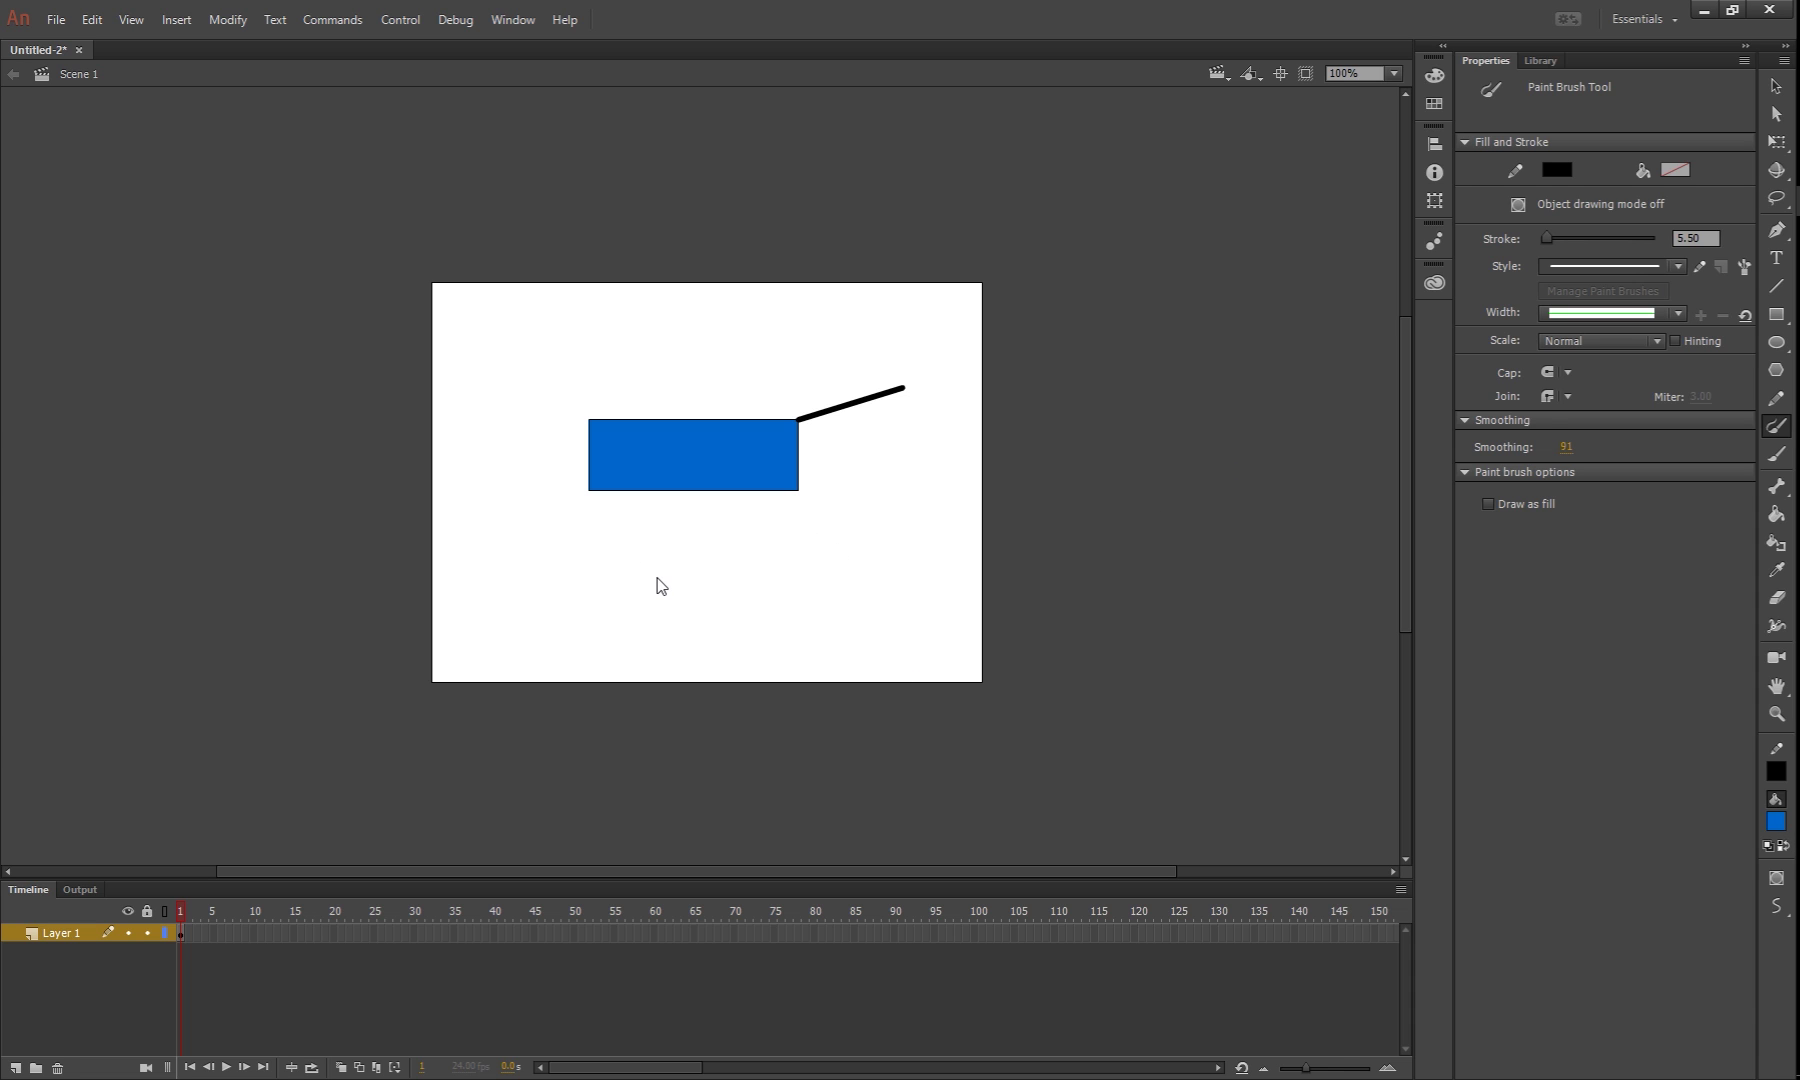
- Erase a scribble through the rectangle, then undo the erasing so it is whole
{"action": "left_click", "coordinate": [1776, 597]}
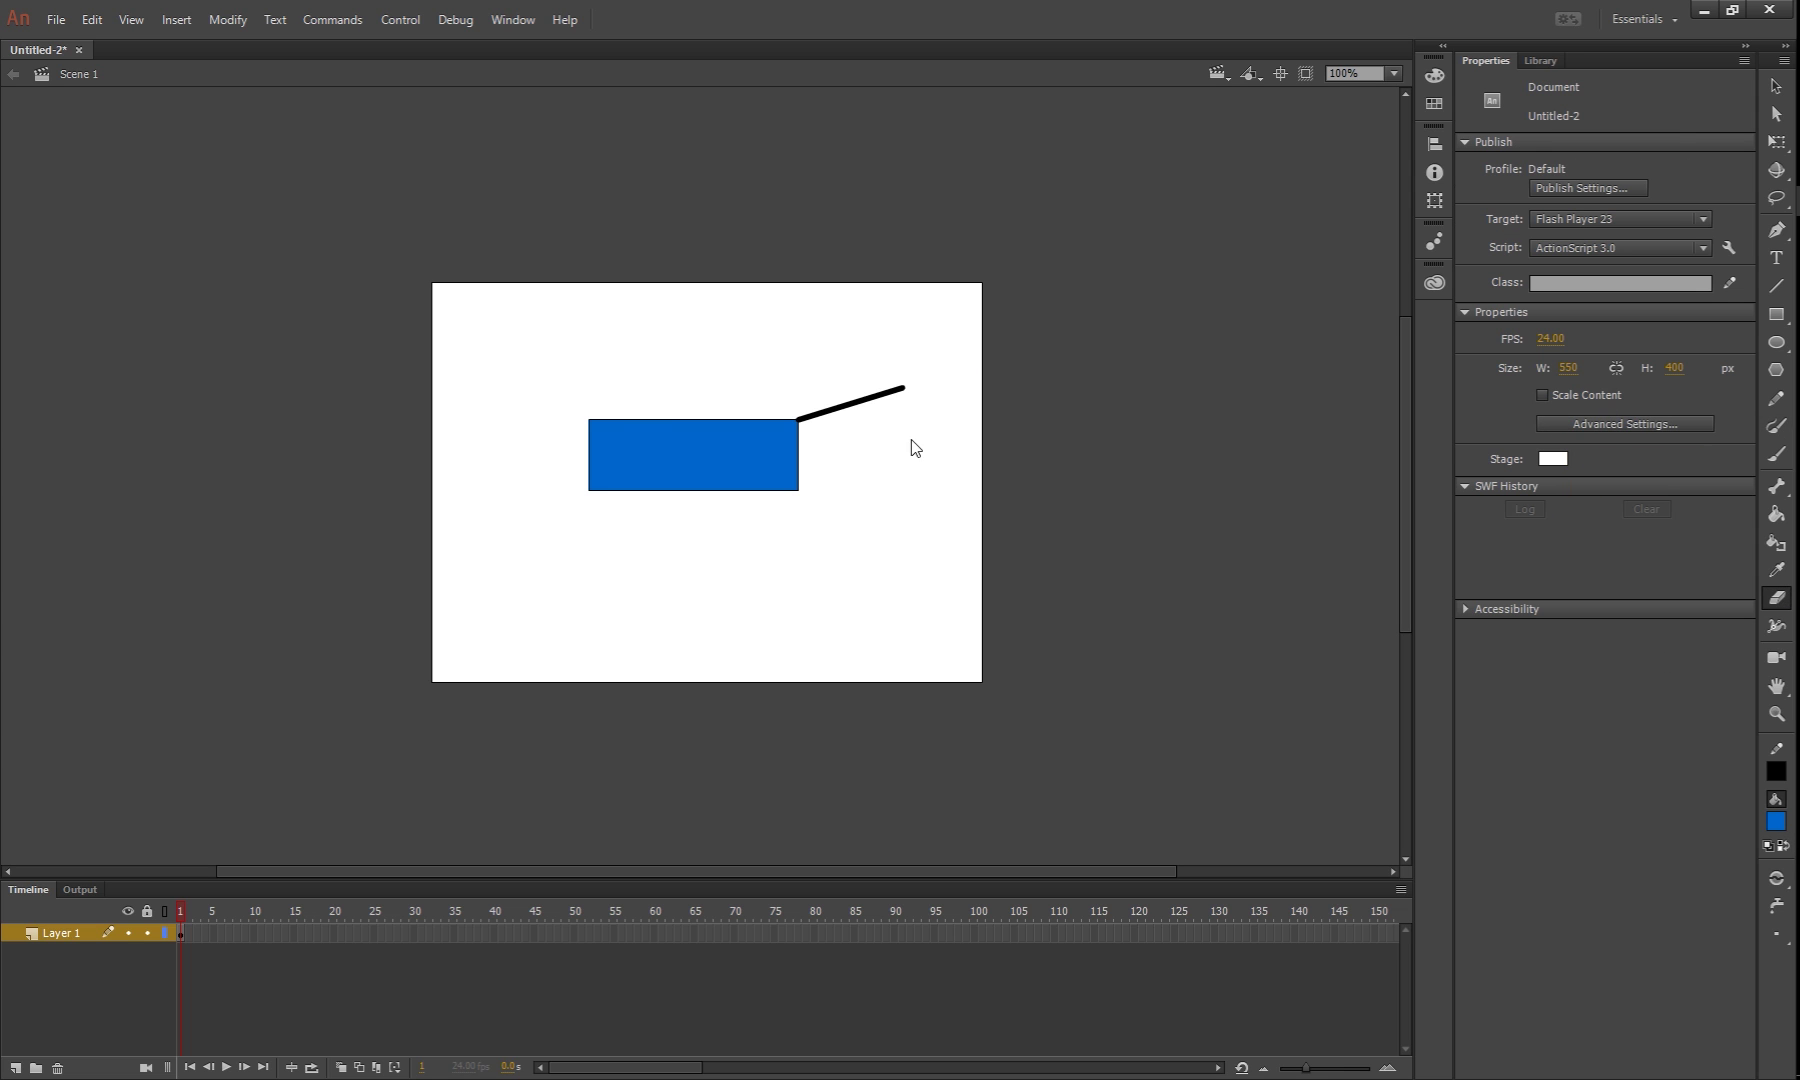
{"action": "mouse_move", "coordinate": [757, 463]}
{"action": "left_mouse_down"}
{"action": "mouse_move", "coordinate": [631, 430]}
{"action": "mouse_move", "coordinate": [796, 424]}
{"action": "left_mouse_up"}
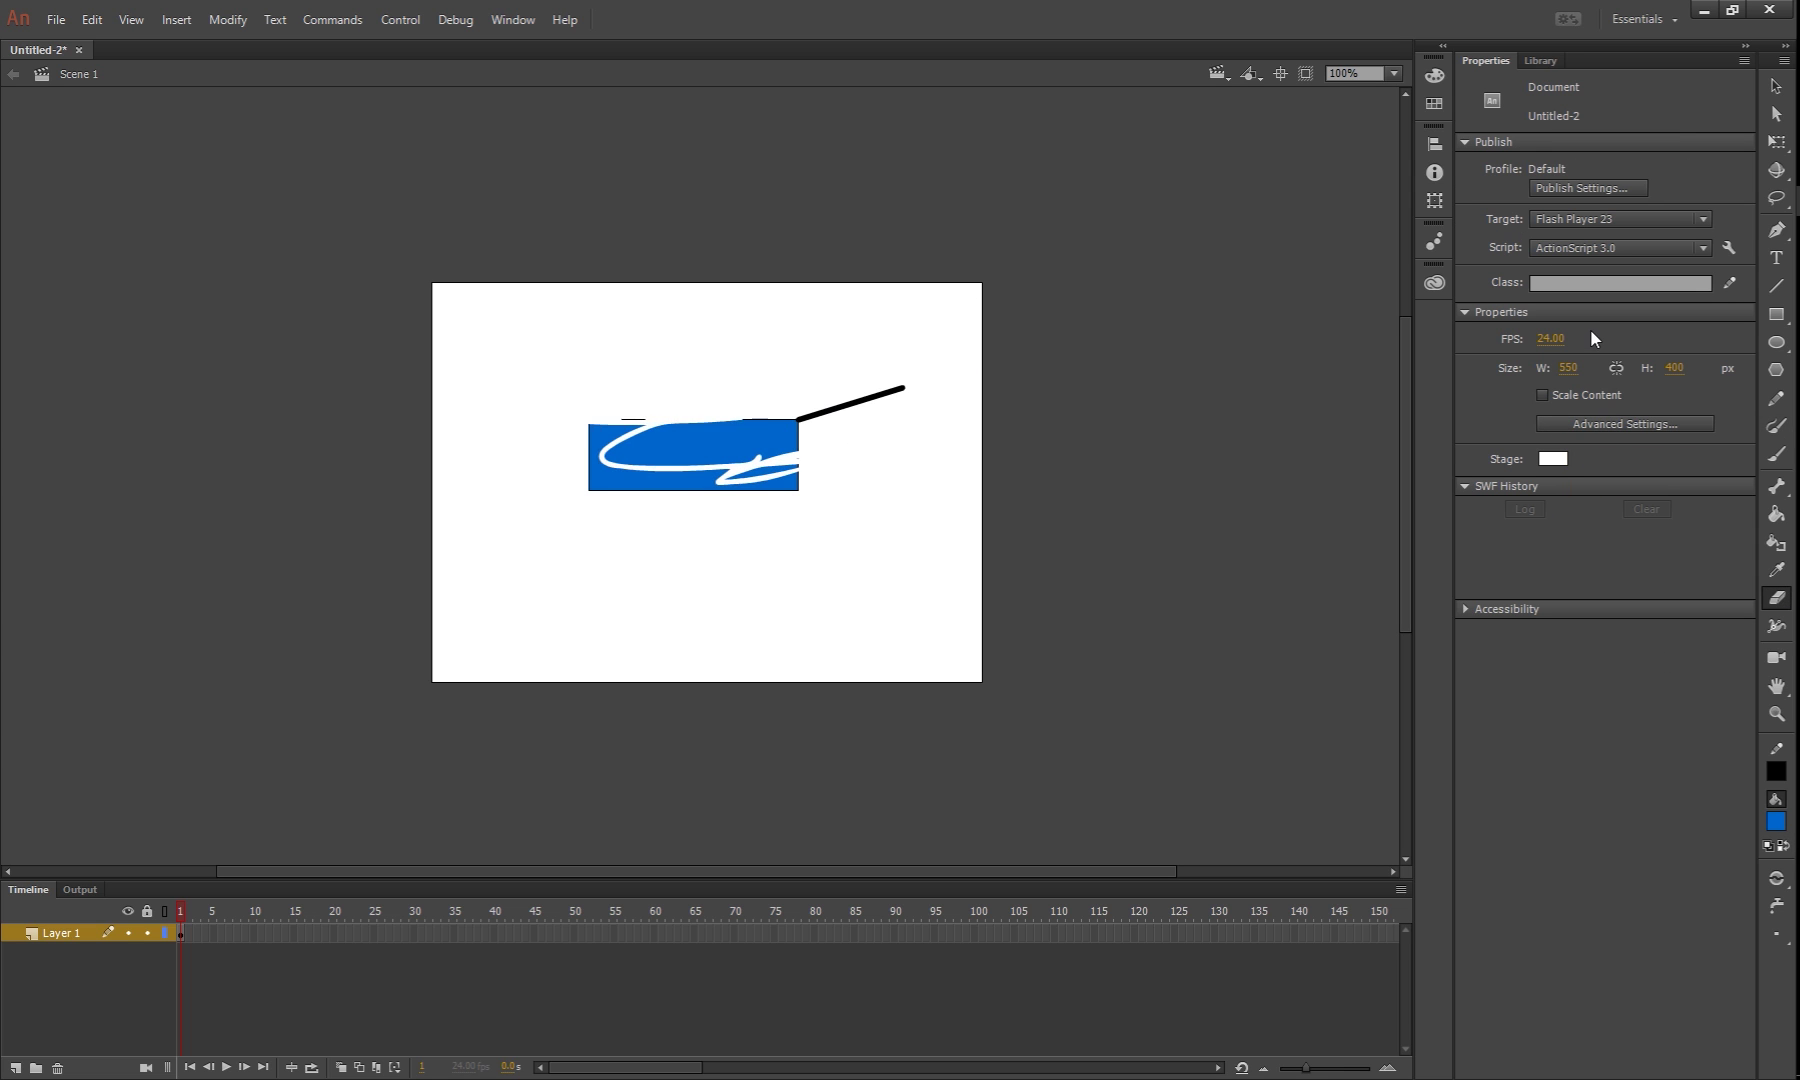
{"action": "key", "text": "ctrl+z"}
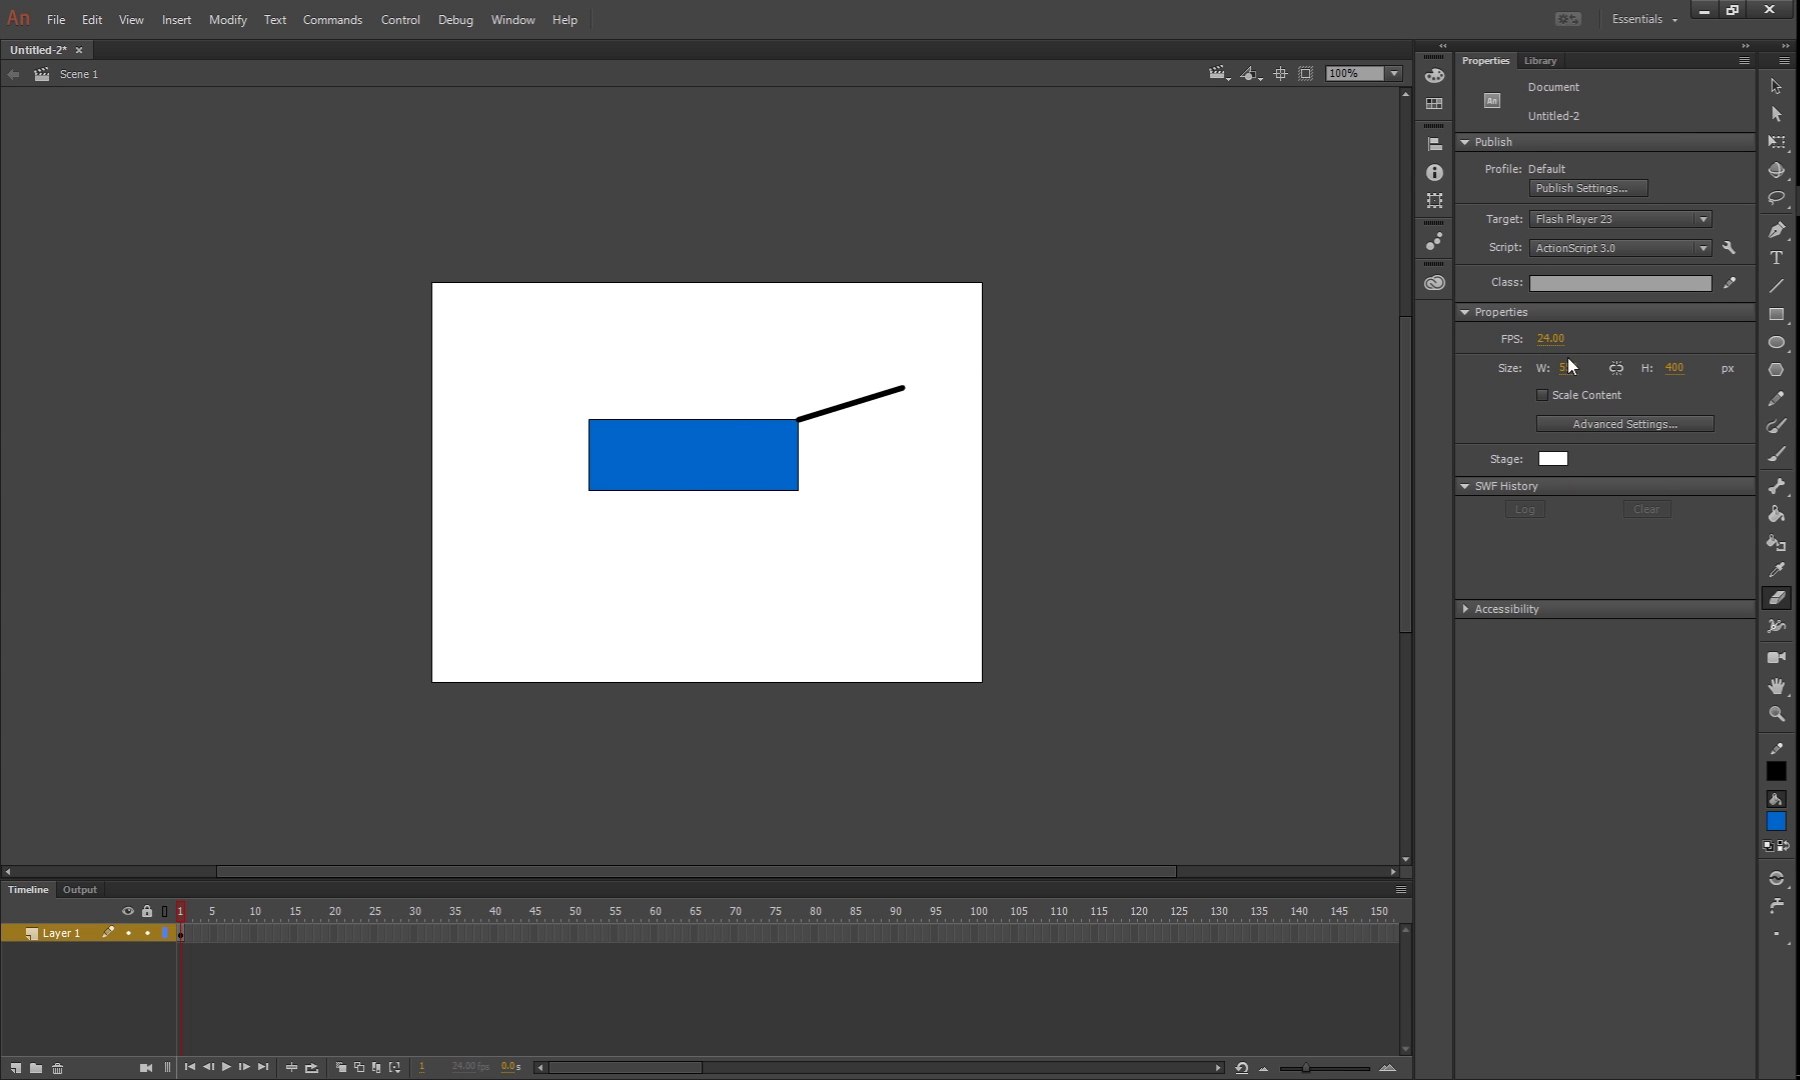
{"action": "left_click", "coordinate": [1777, 259]}
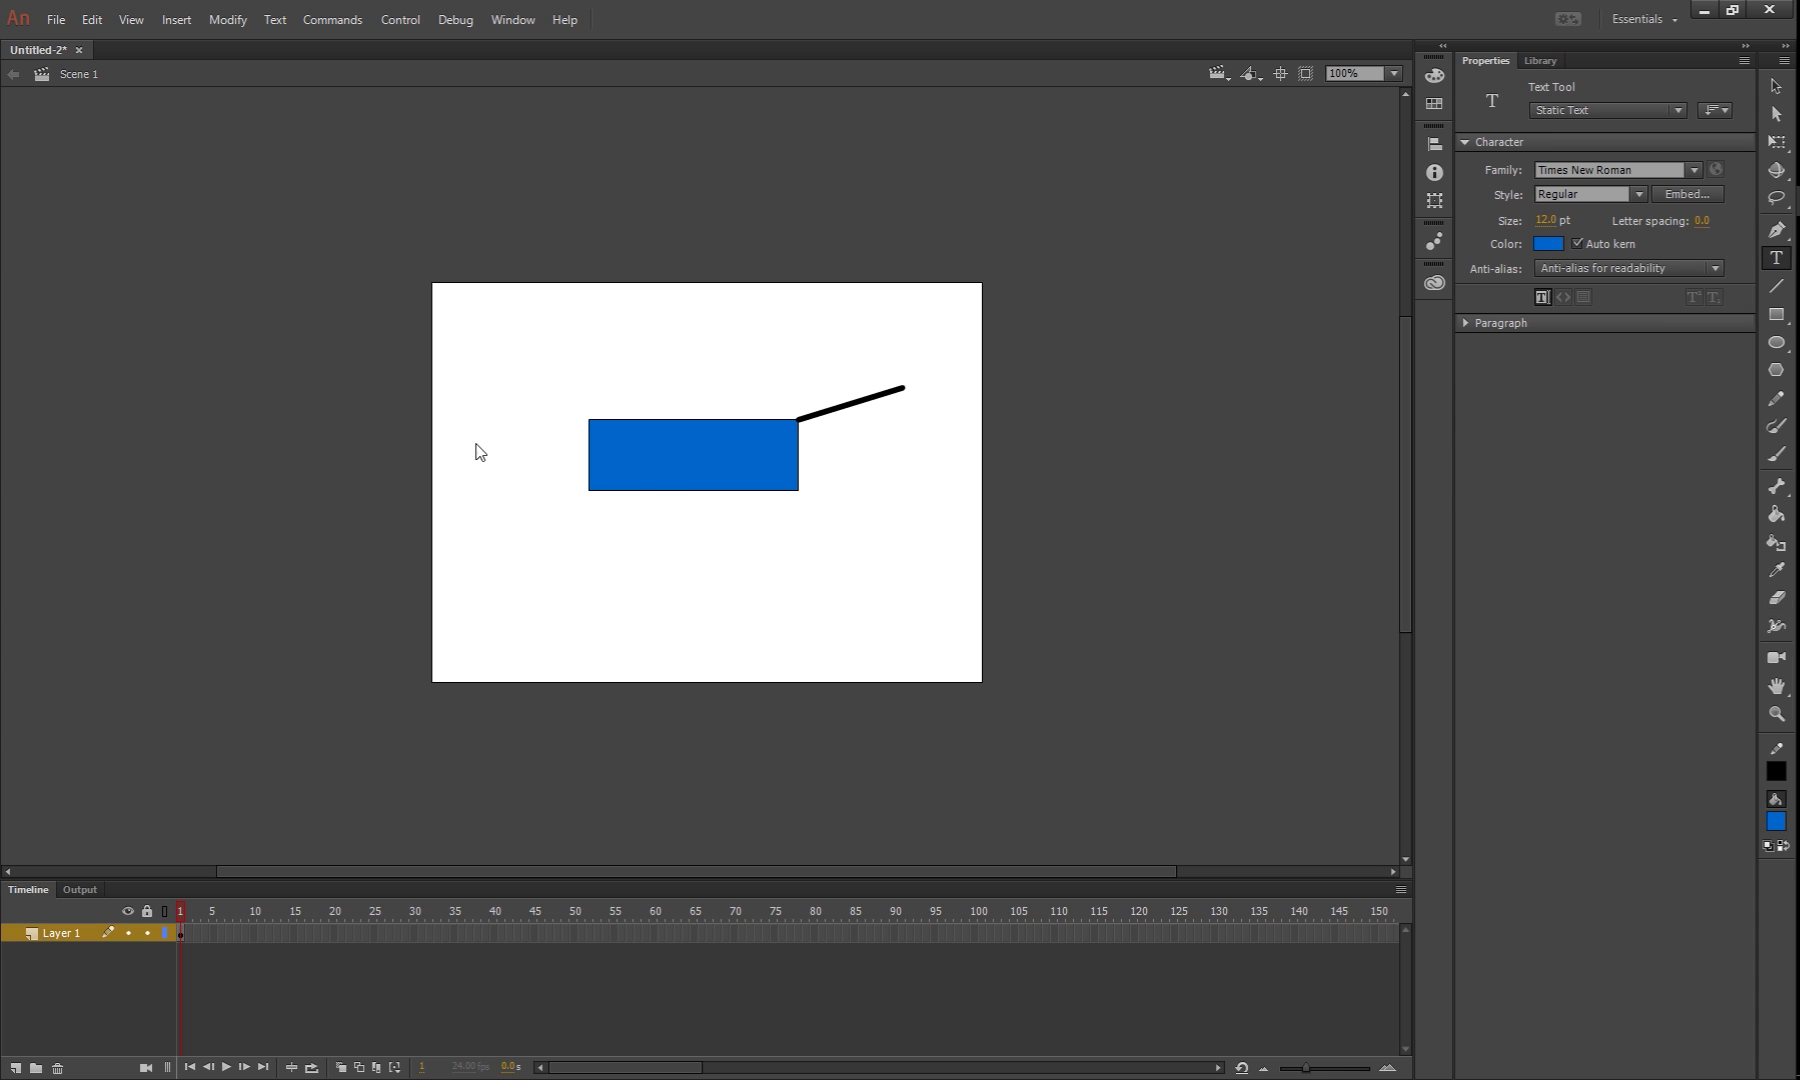
- Add 'hello' in a text box below the rectangle and enlarge it to 51 pt
{"action": "left_click_drag", "start_coordinate": [519, 538], "coordinate": [930, 640]}
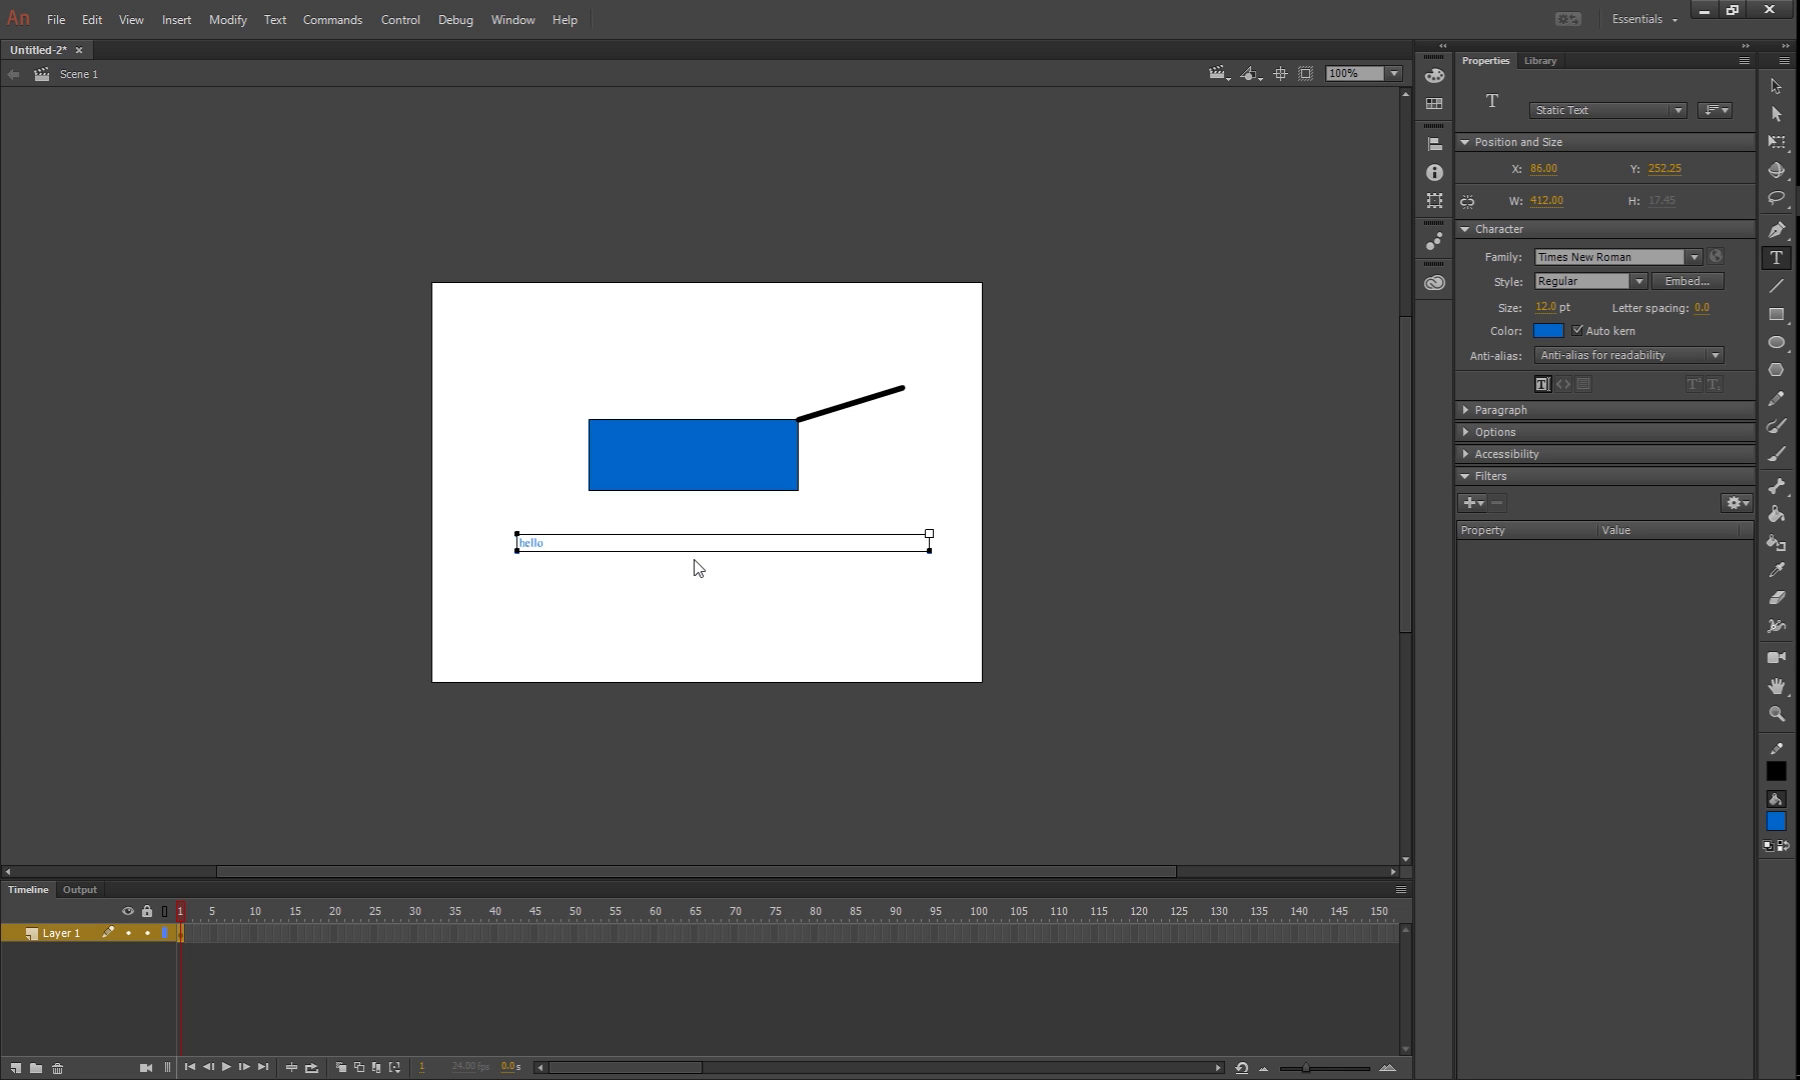
{"action": "key", "text": "ctrl+a"}
{"action": "left_click_drag", "start_coordinate": [1550, 314], "coordinate": [1590, 323]}
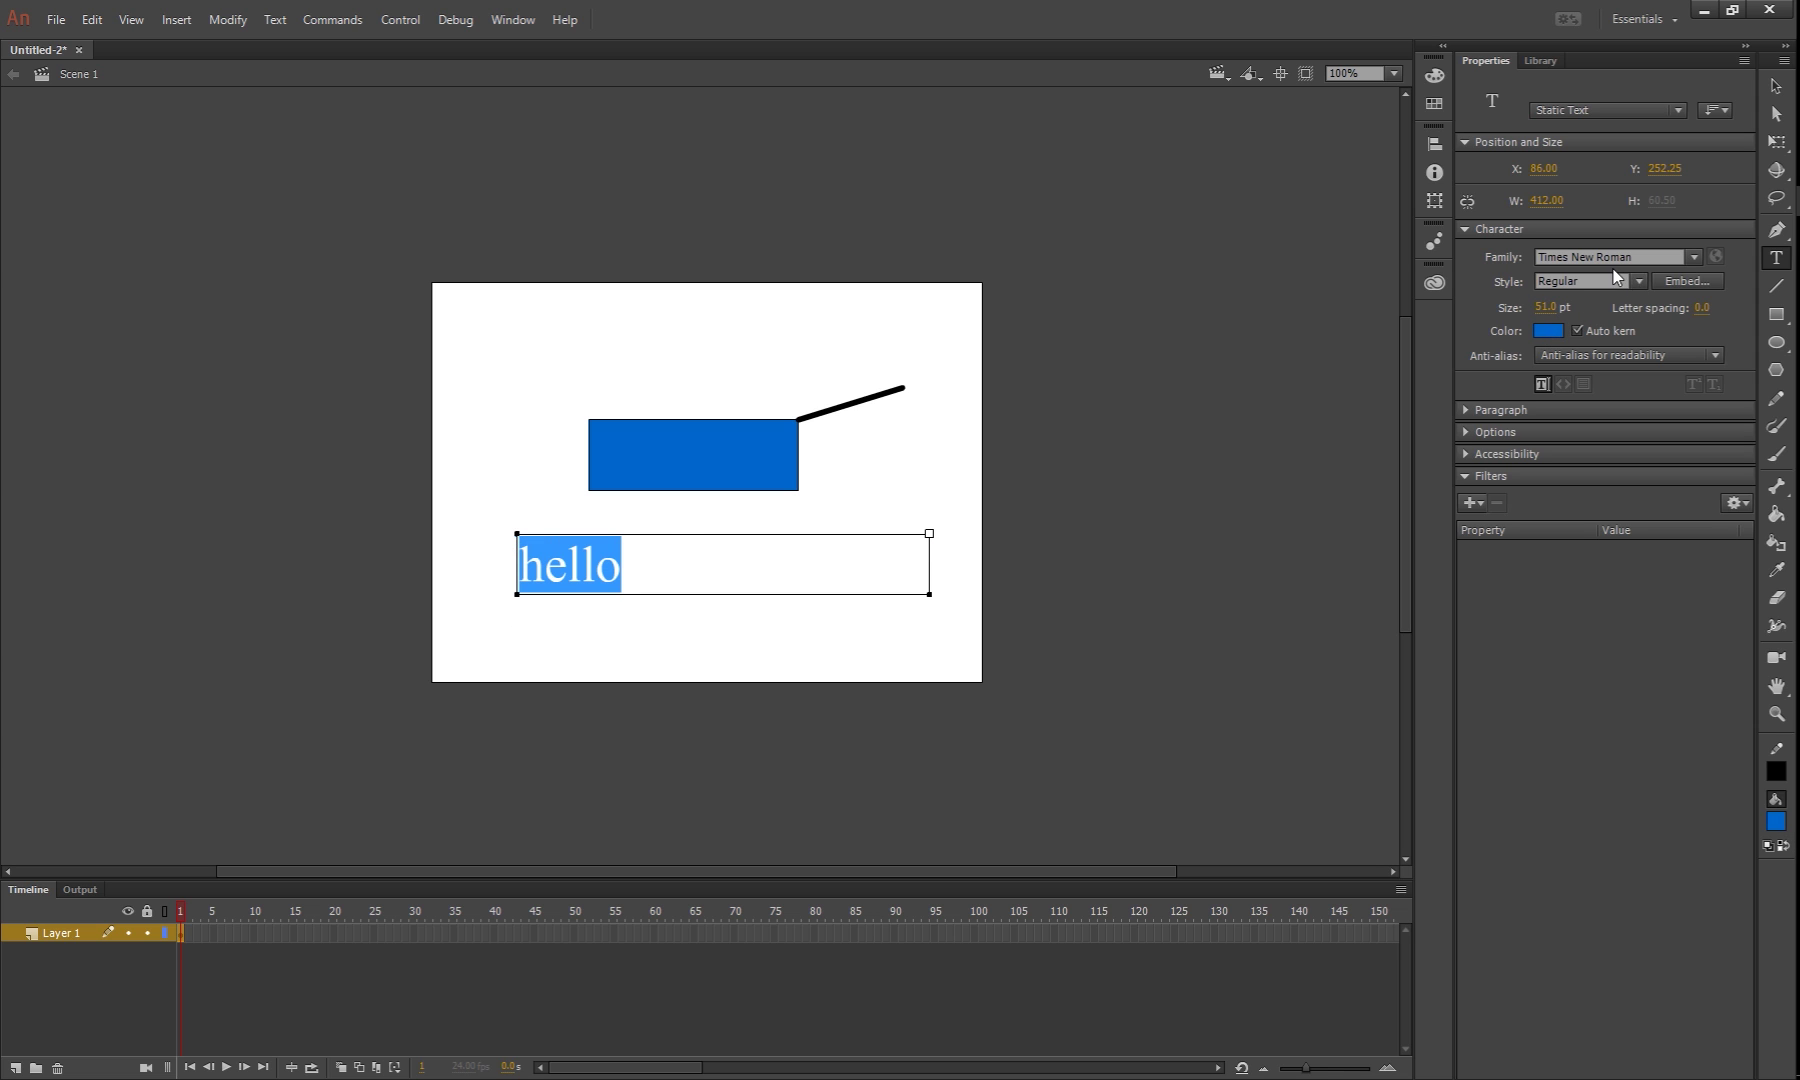
{"action": "left_click", "coordinate": [842, 565]}
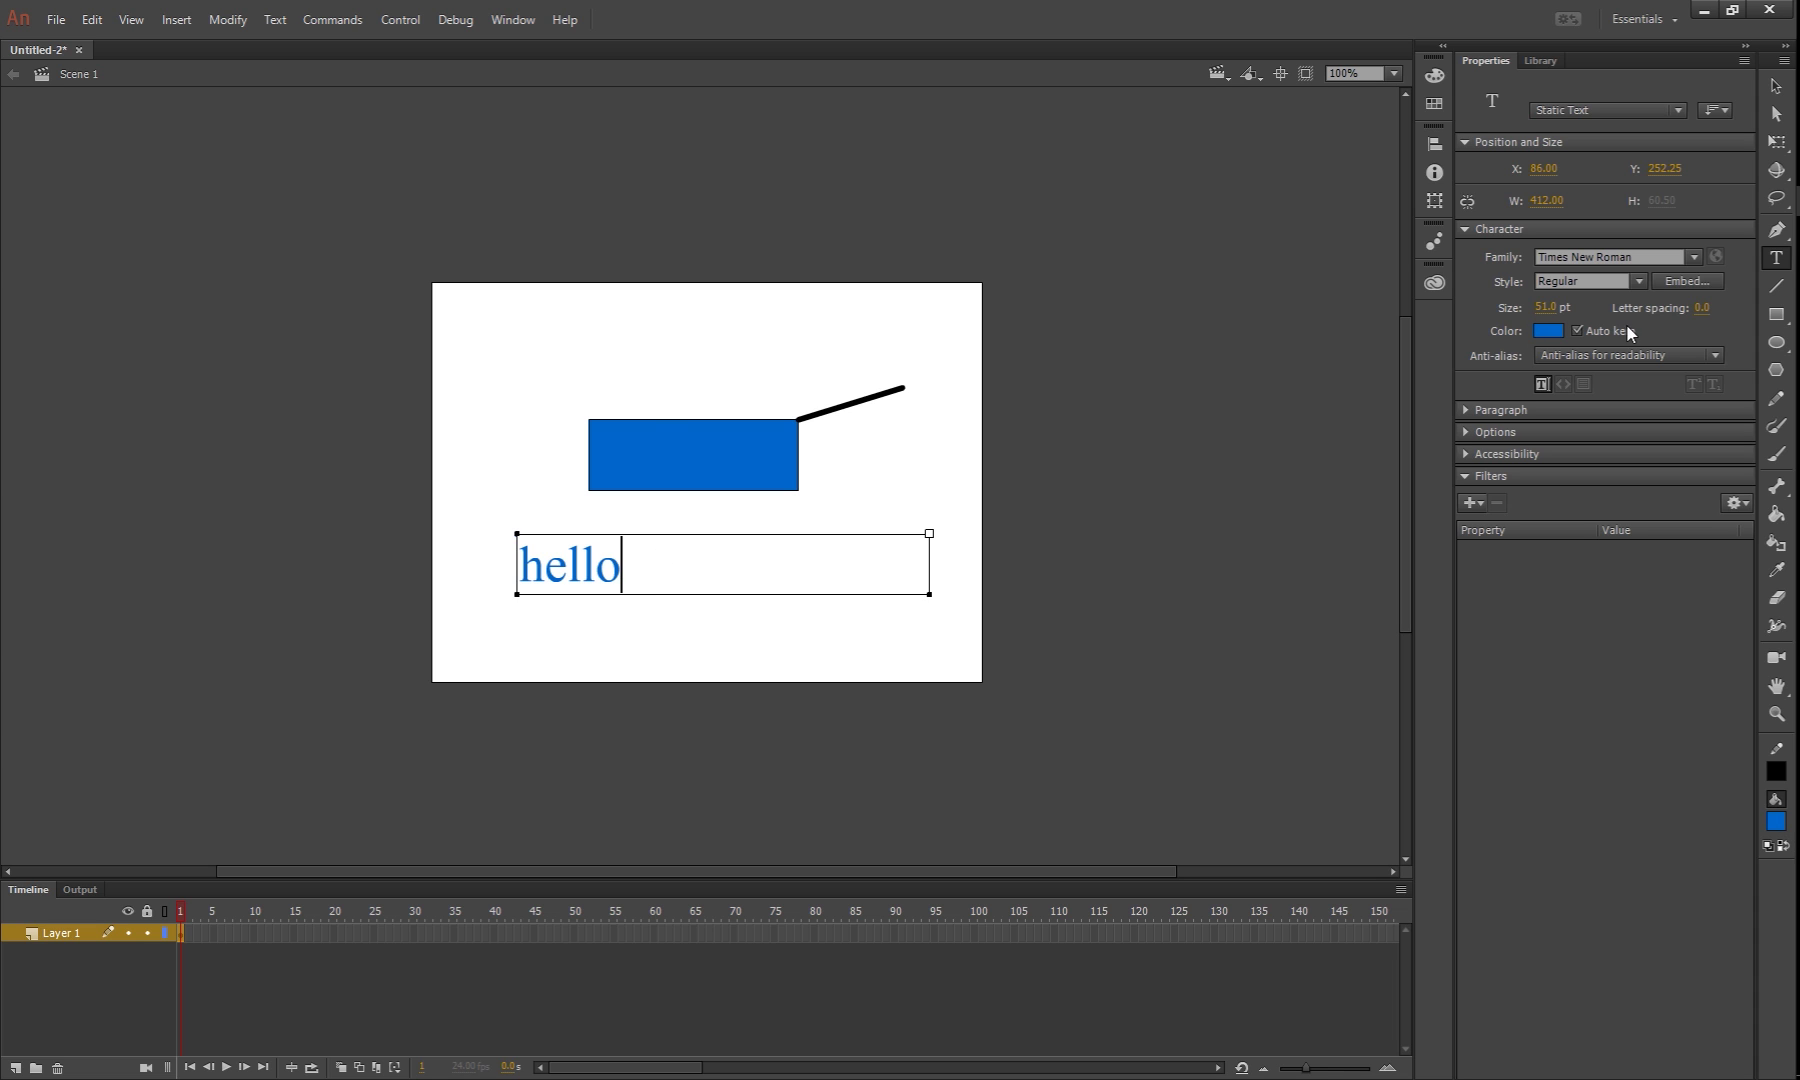
{"action": "left_click", "coordinate": [1688, 282]}
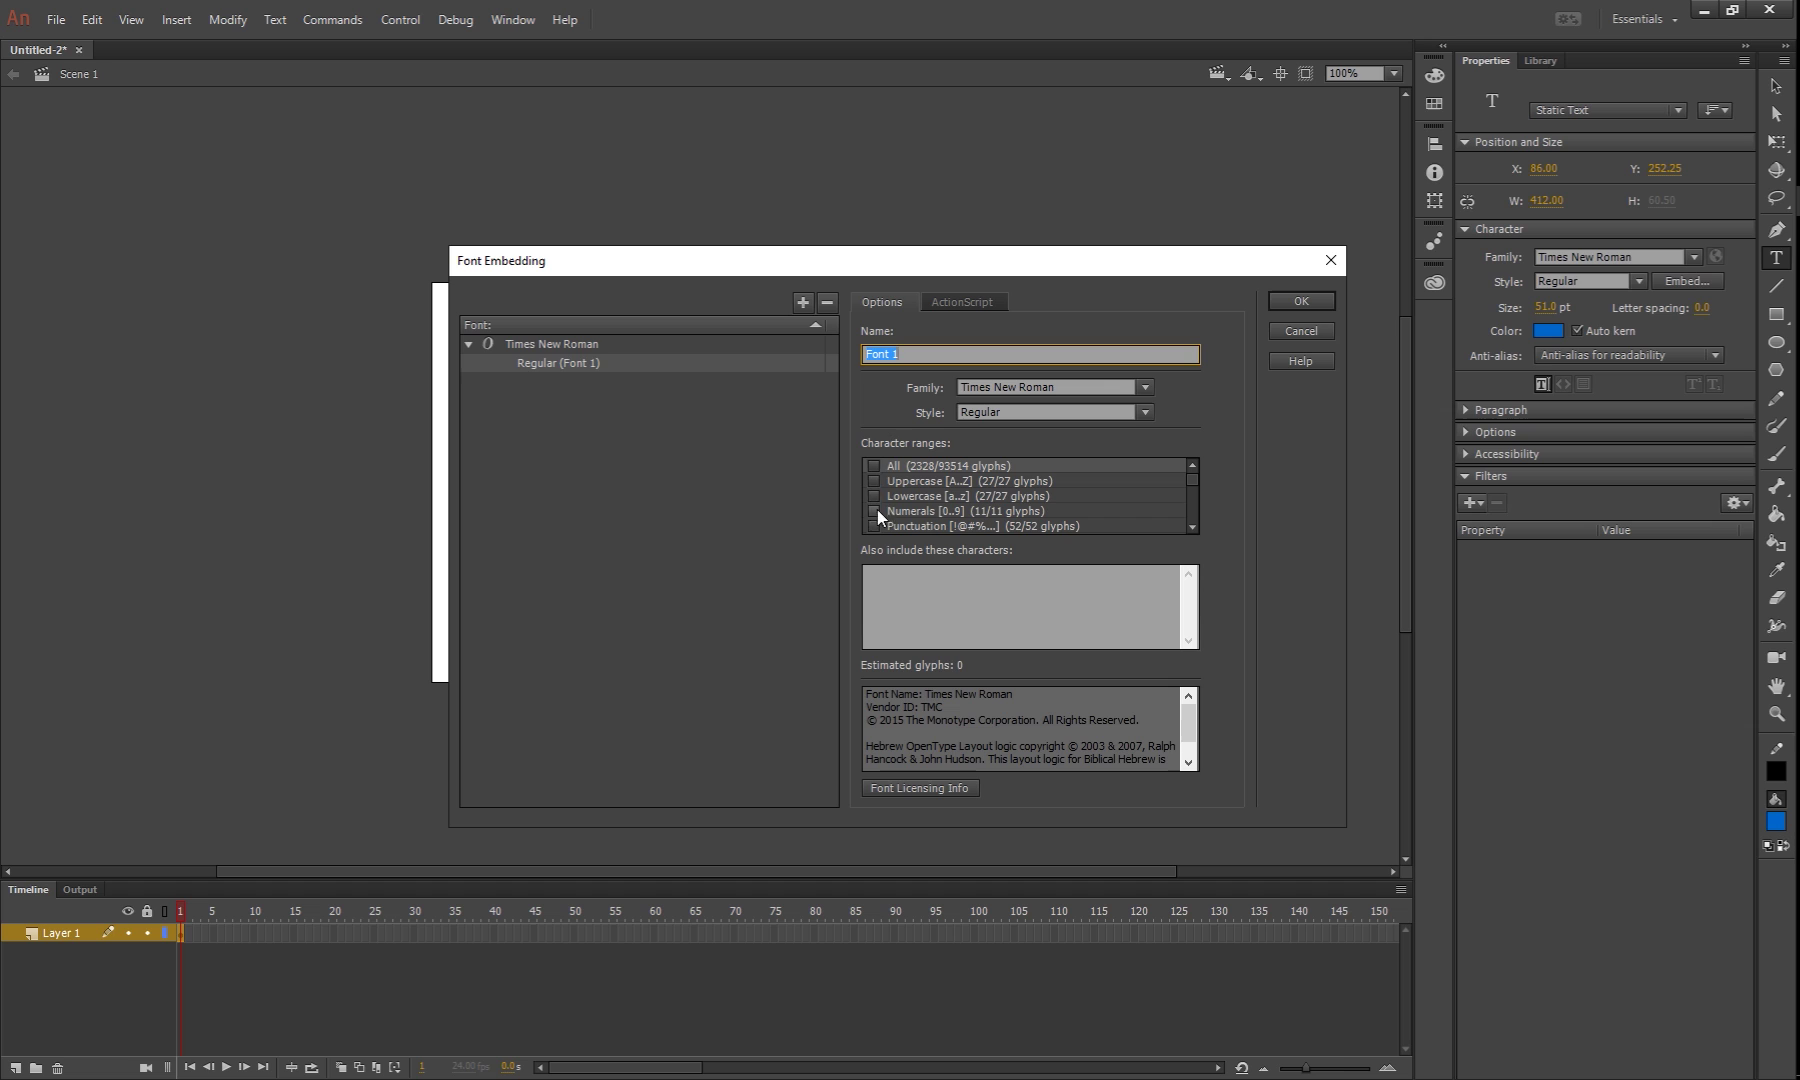
{"action": "left_click", "coordinate": [1320, 331]}
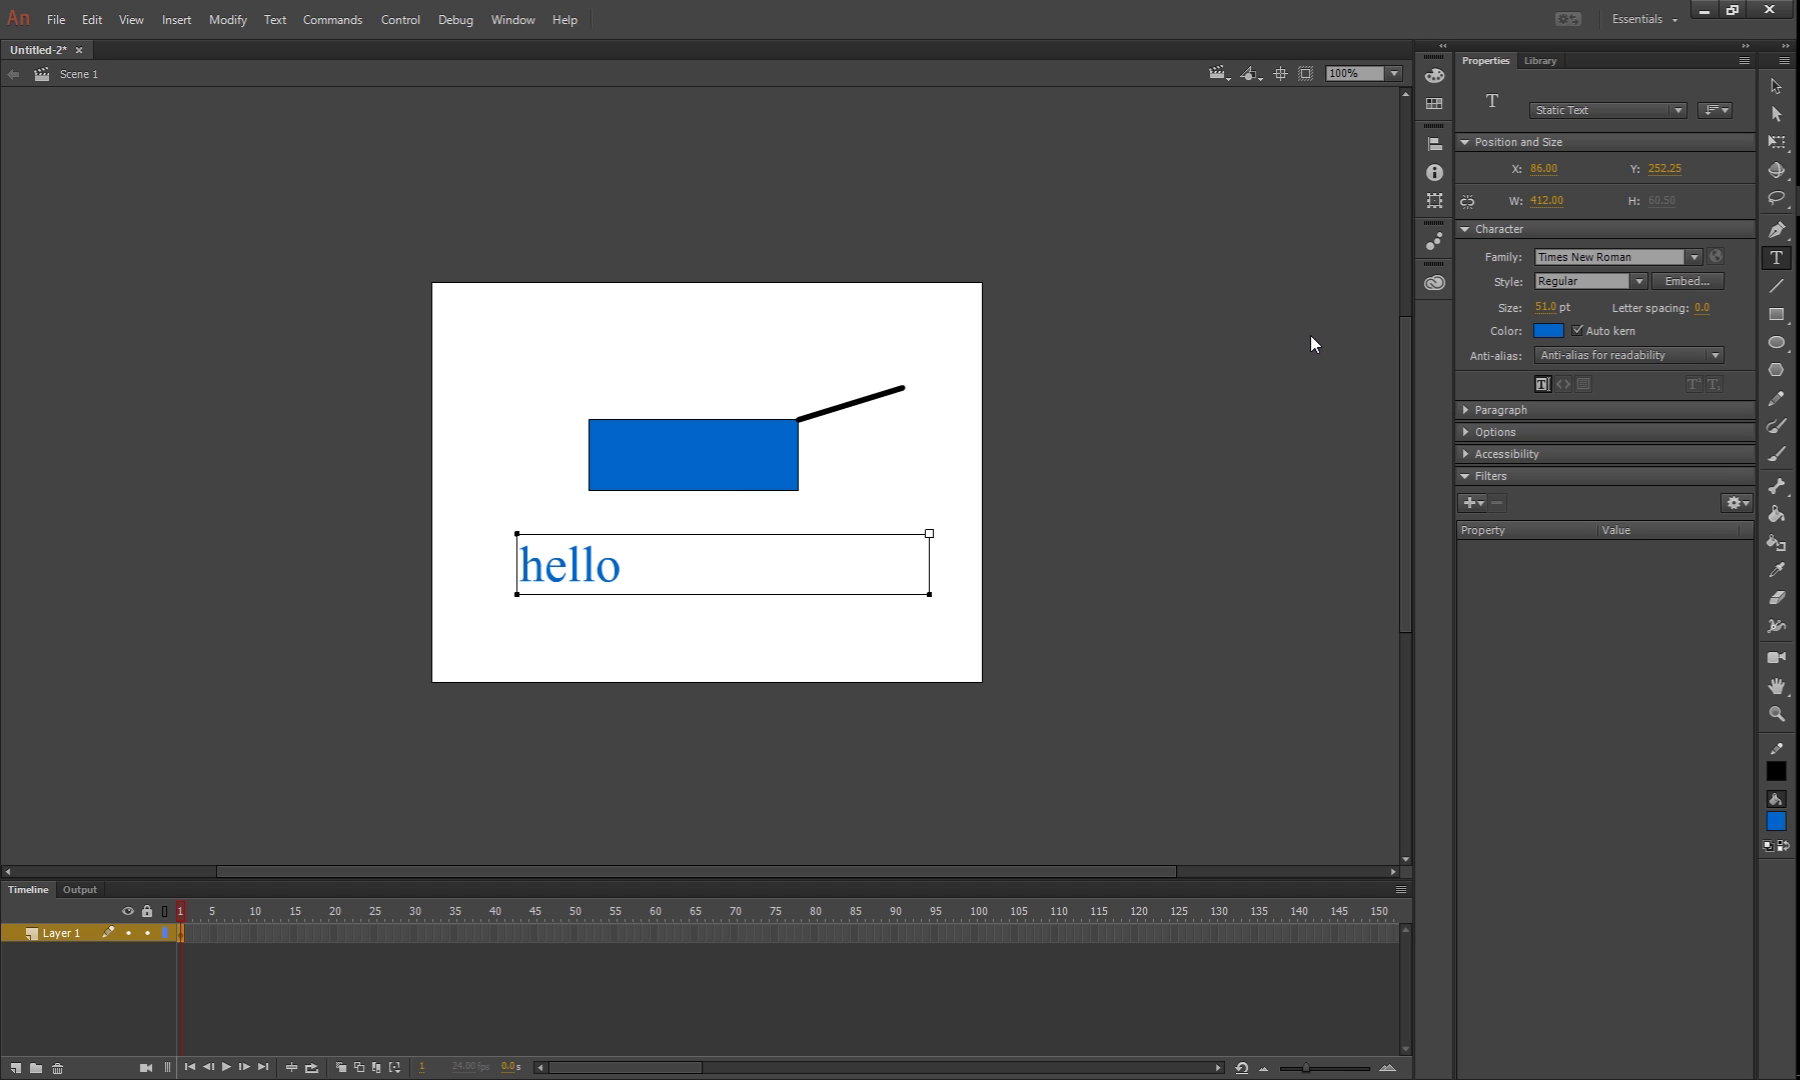
{"action": "key", "text": "Escape"}
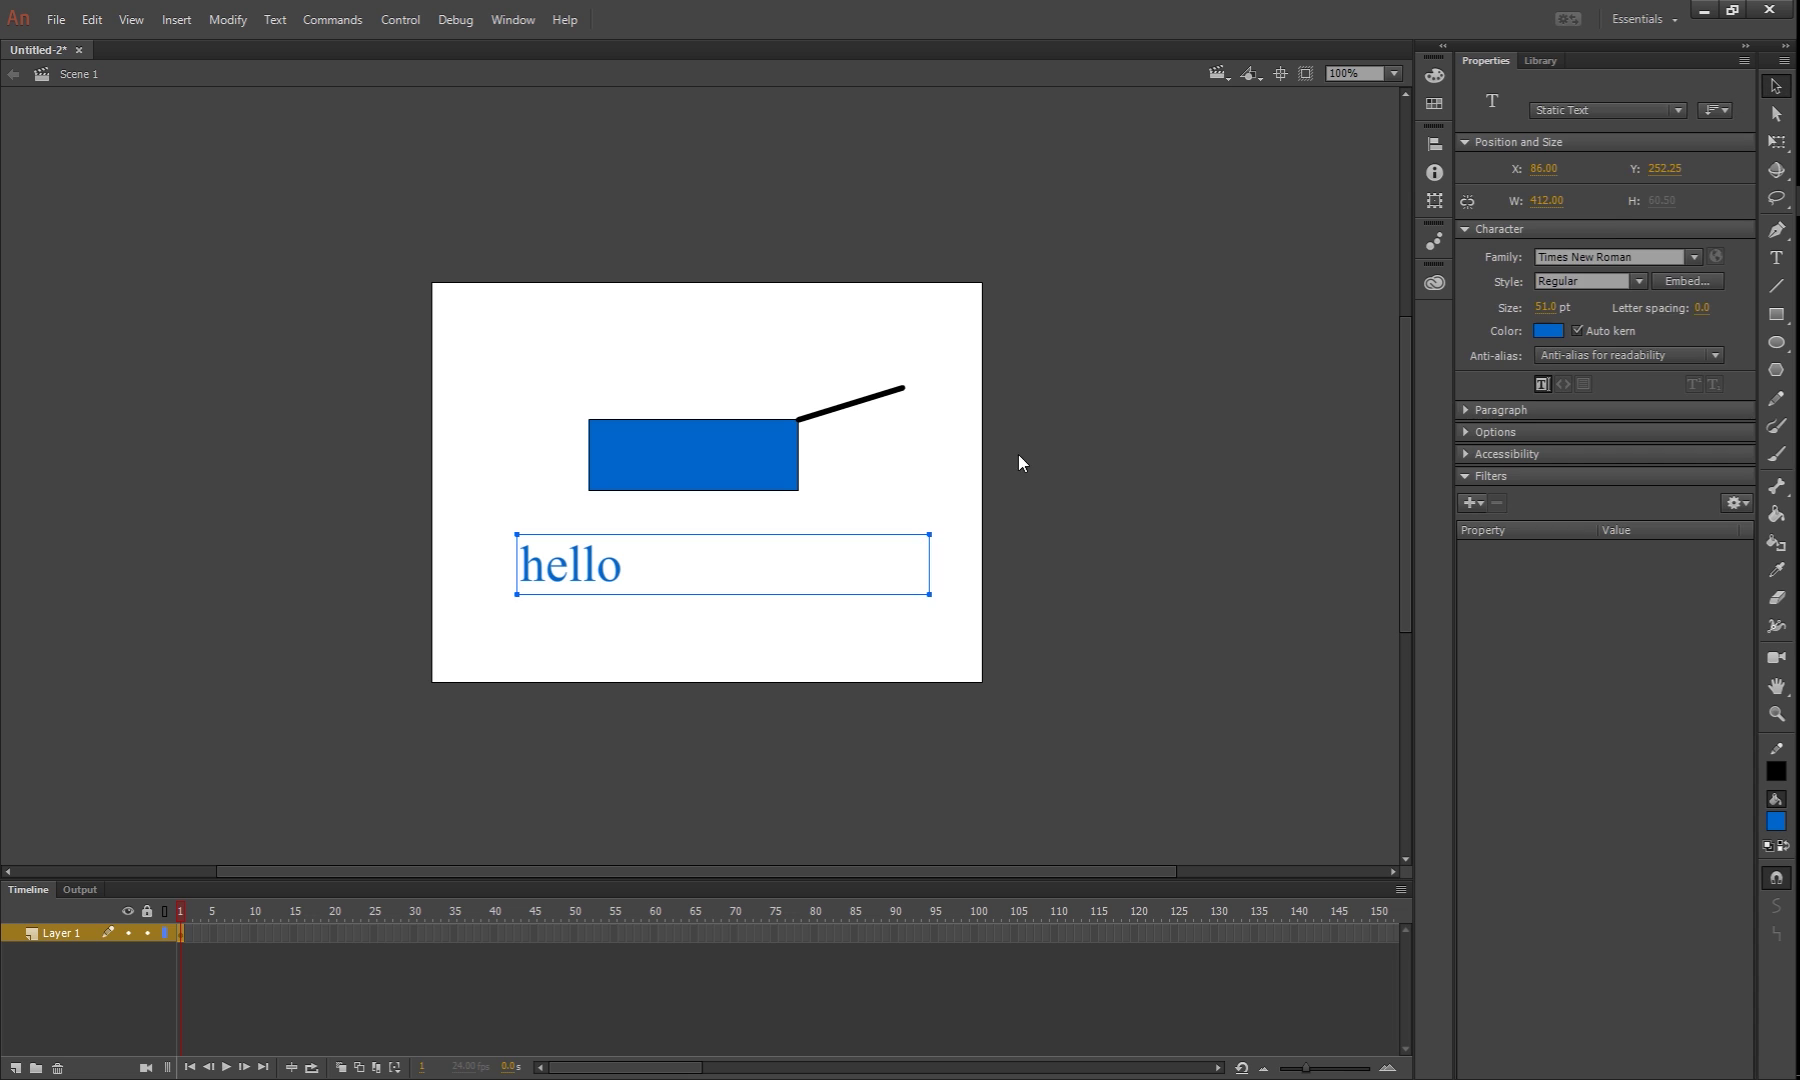
- Recolour the blue rectangle by filling it with cyan using the Paint Bucket
{"action": "left_click", "coordinate": [1146, 460]}
{"action": "left_click", "coordinate": [1776, 518]}
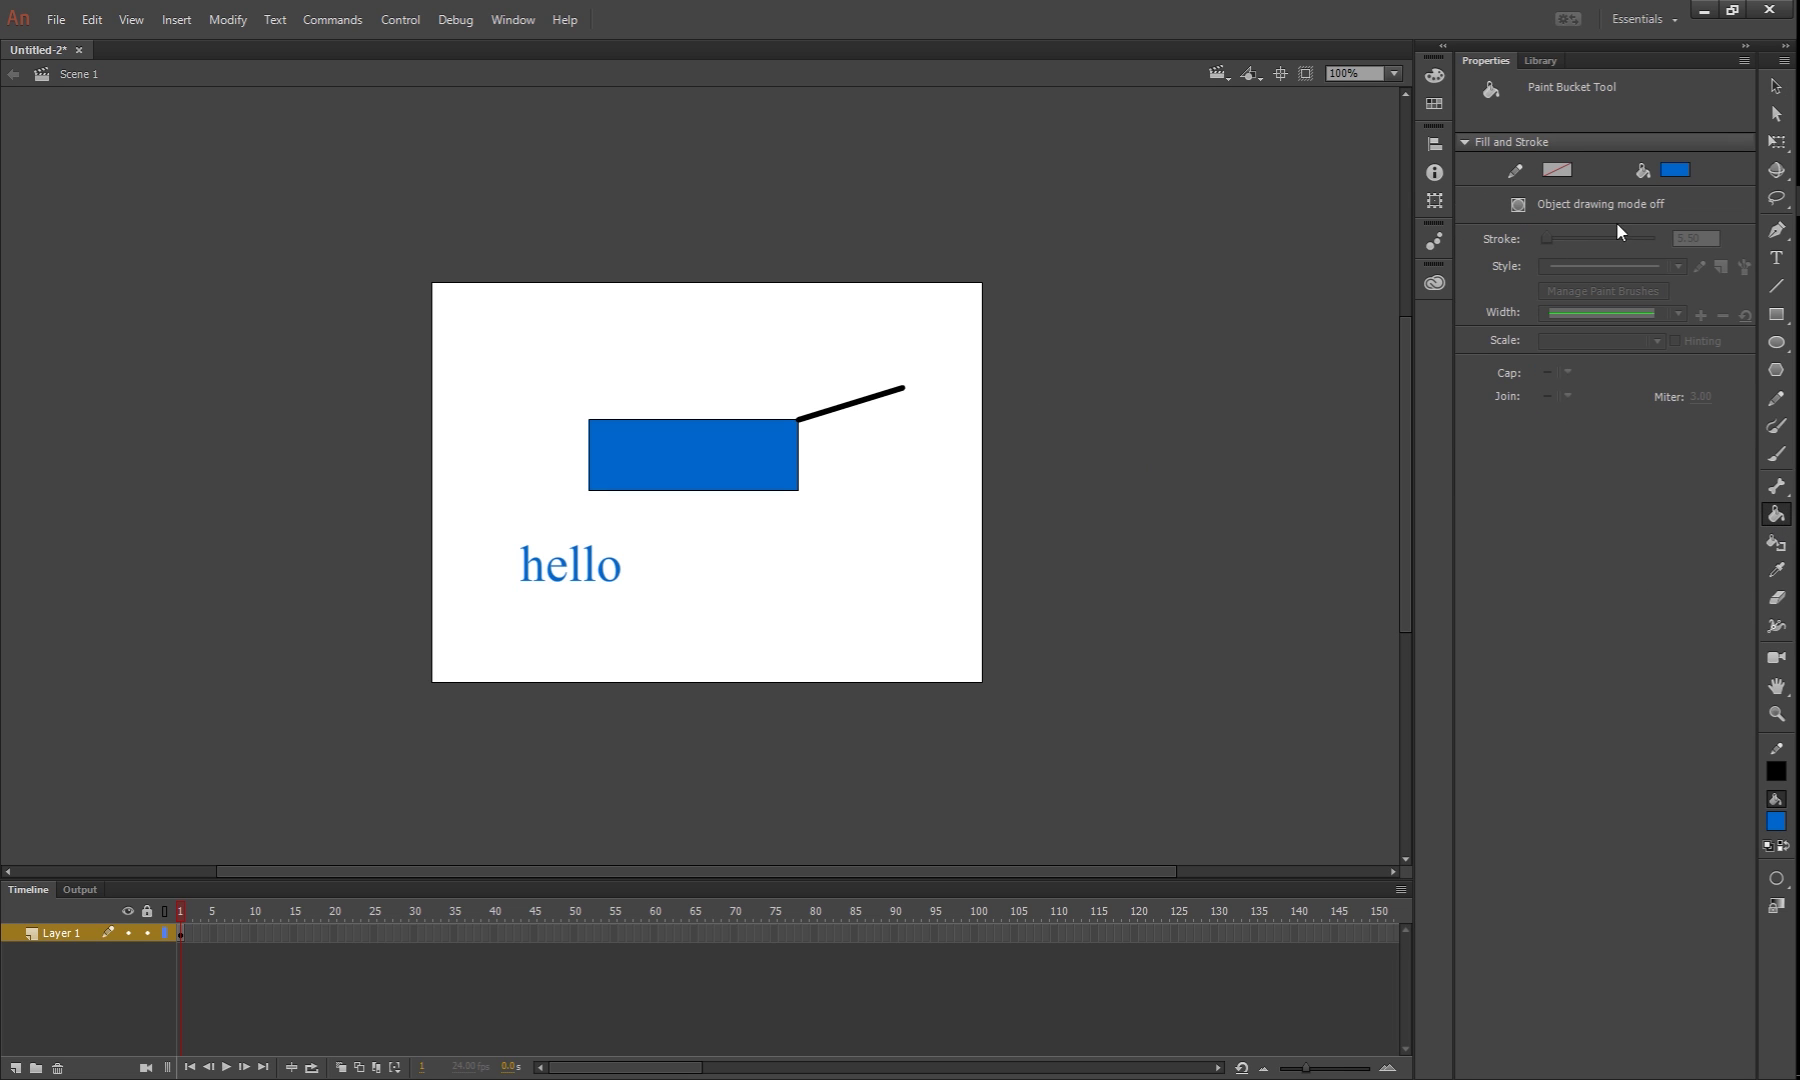
{"action": "left_click", "coordinate": [1676, 170]}
{"action": "left_click", "coordinate": [1462, 290]}
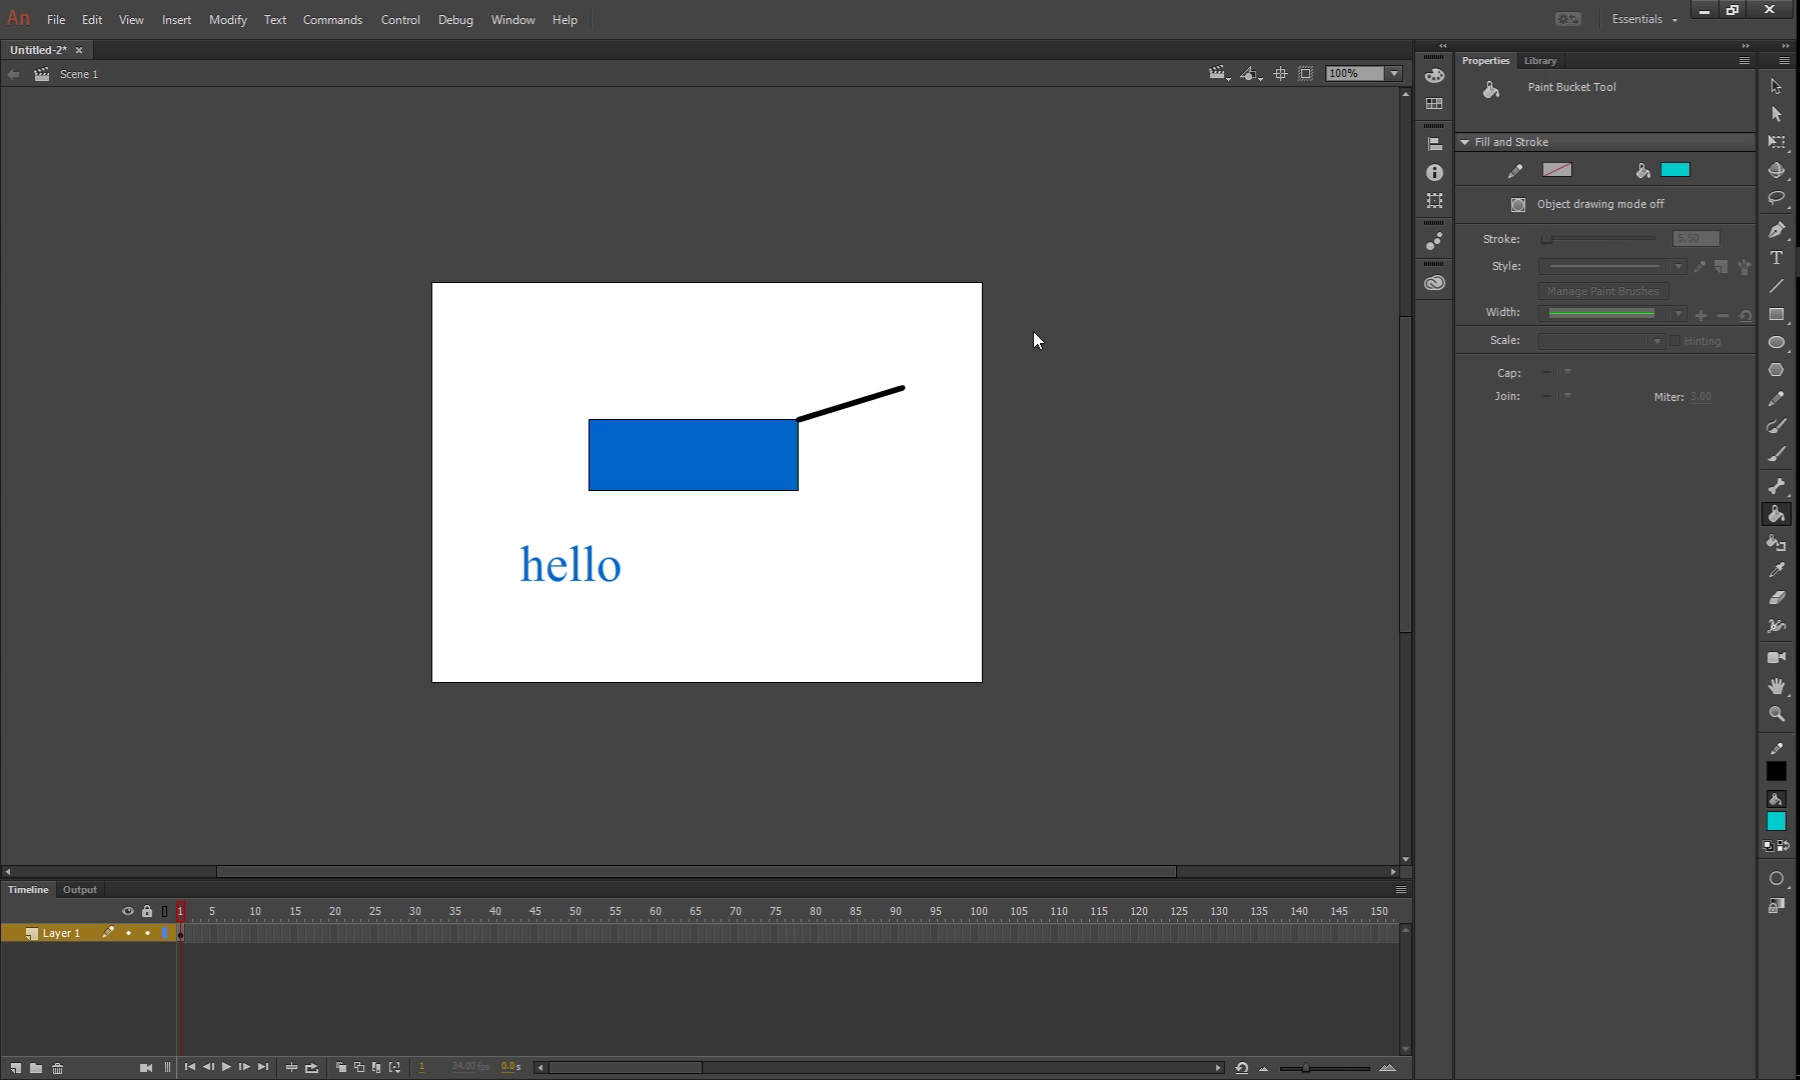
{"action": "left_click", "coordinate": [754, 469]}
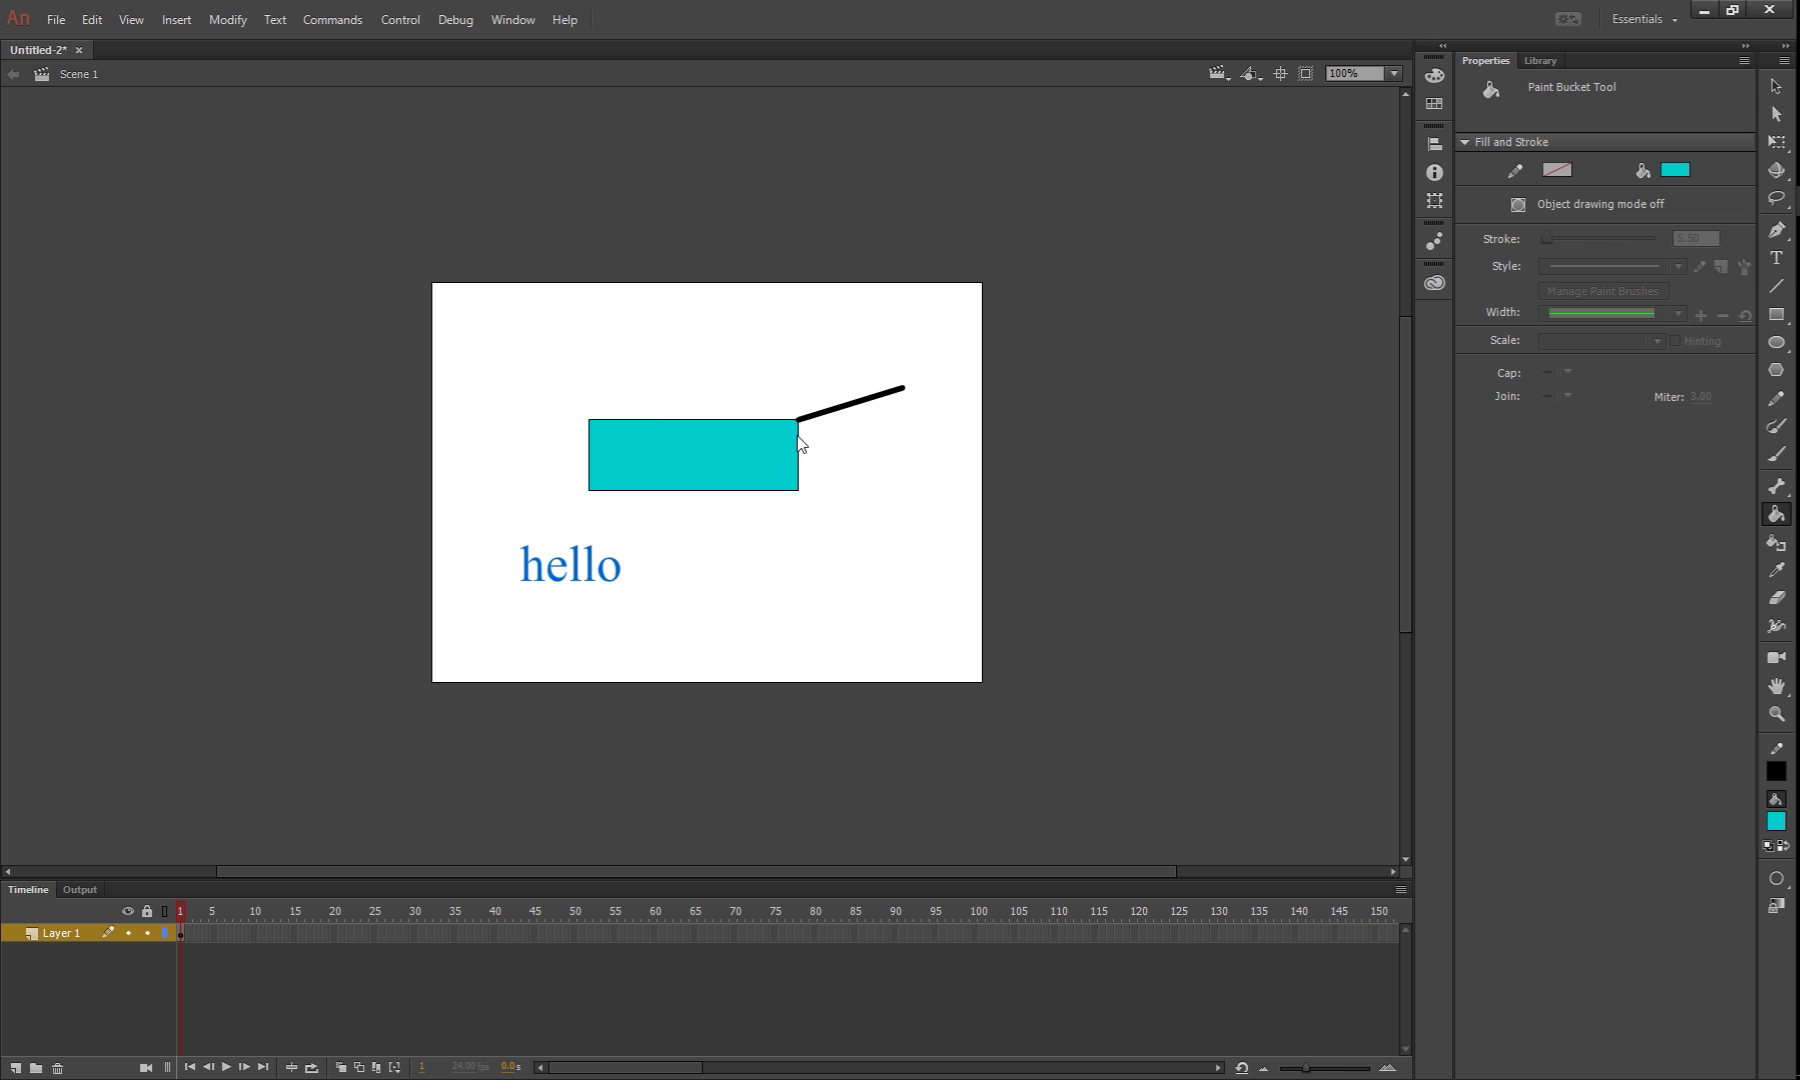
- Draw a short black line right of 'hello' and zoom the view to 800%
{"action": "left_click", "coordinate": [1776, 286]}
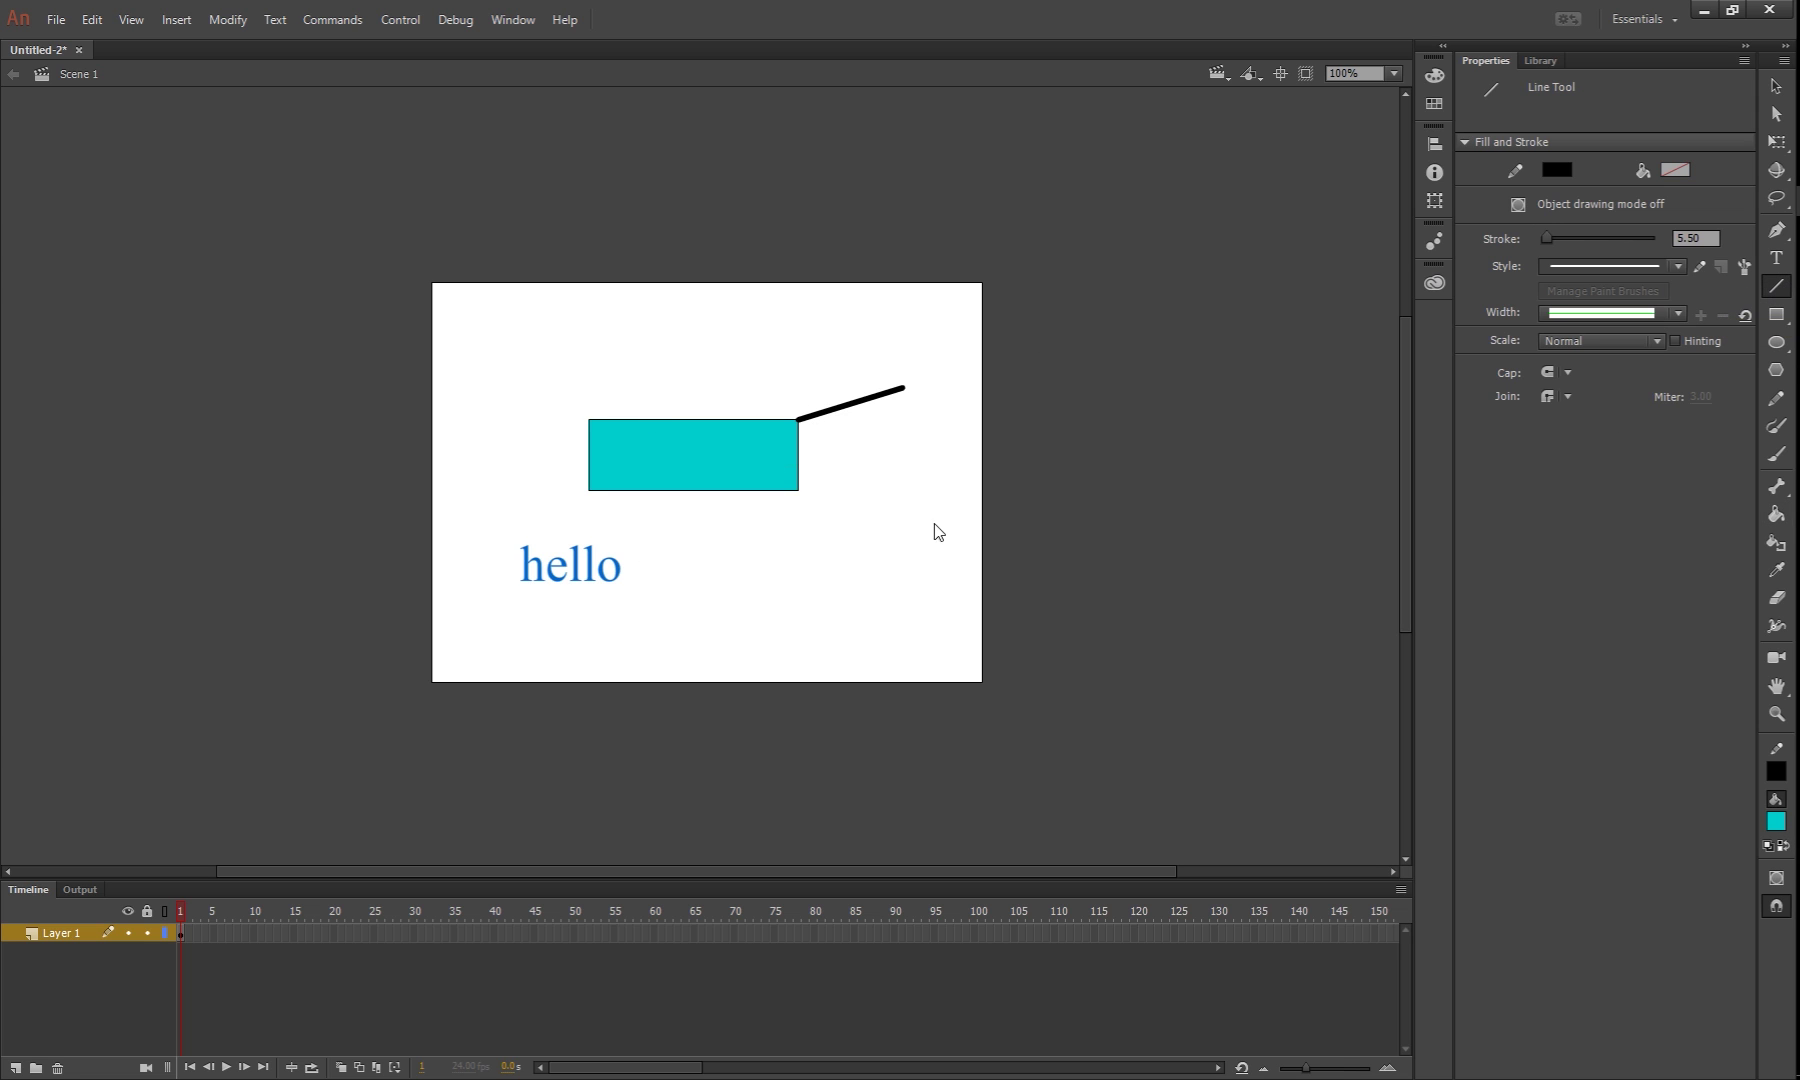
{"action": "mouse_move", "coordinate": [742, 527]}
{"action": "left_mouse_down"}
{"action": "mouse_move", "coordinate": [902, 527]}
{"action": "mouse_move", "coordinate": [902, 611]}
{"action": "mouse_move", "coordinate": [735, 611]}
{"action": "mouse_move", "coordinate": [735, 529]}
{"action": "left_mouse_up"}
{"action": "key", "text": "alt"}
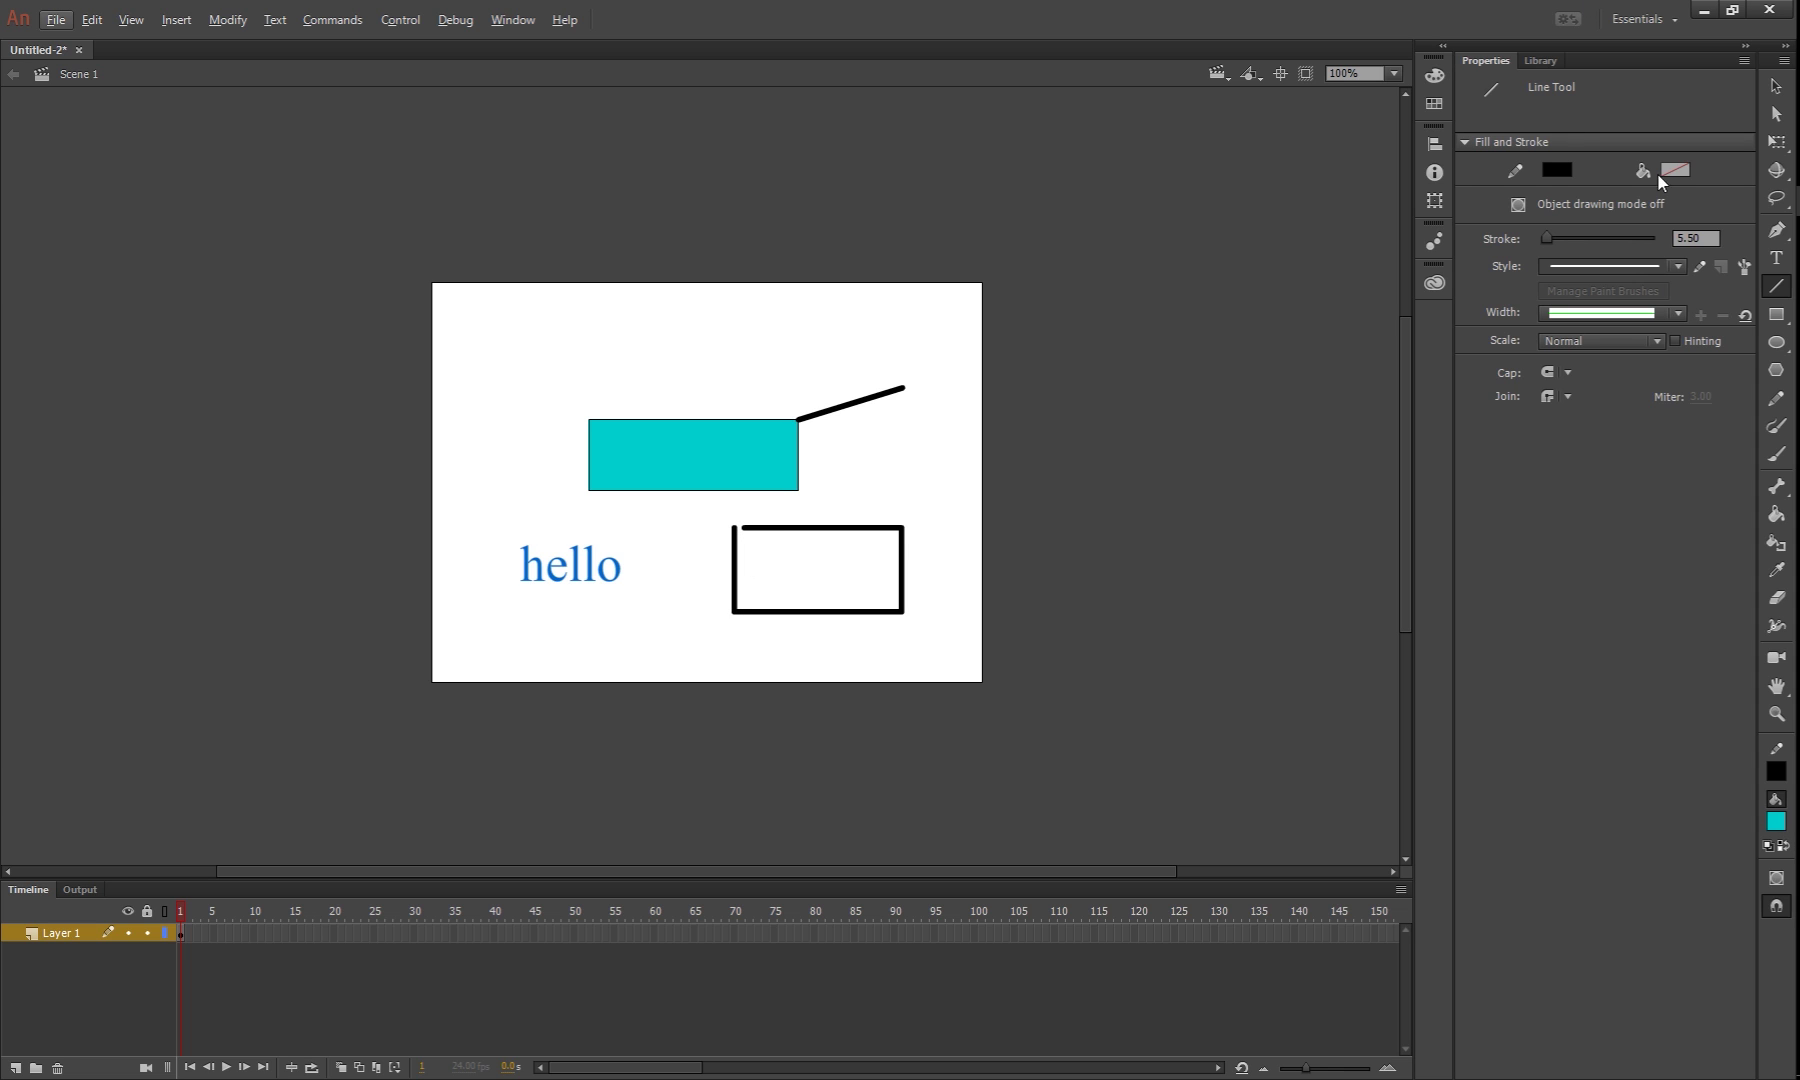
{"action": "left_click", "coordinate": [1394, 73]}
{"action": "left_click", "coordinate": [1360, 305]}
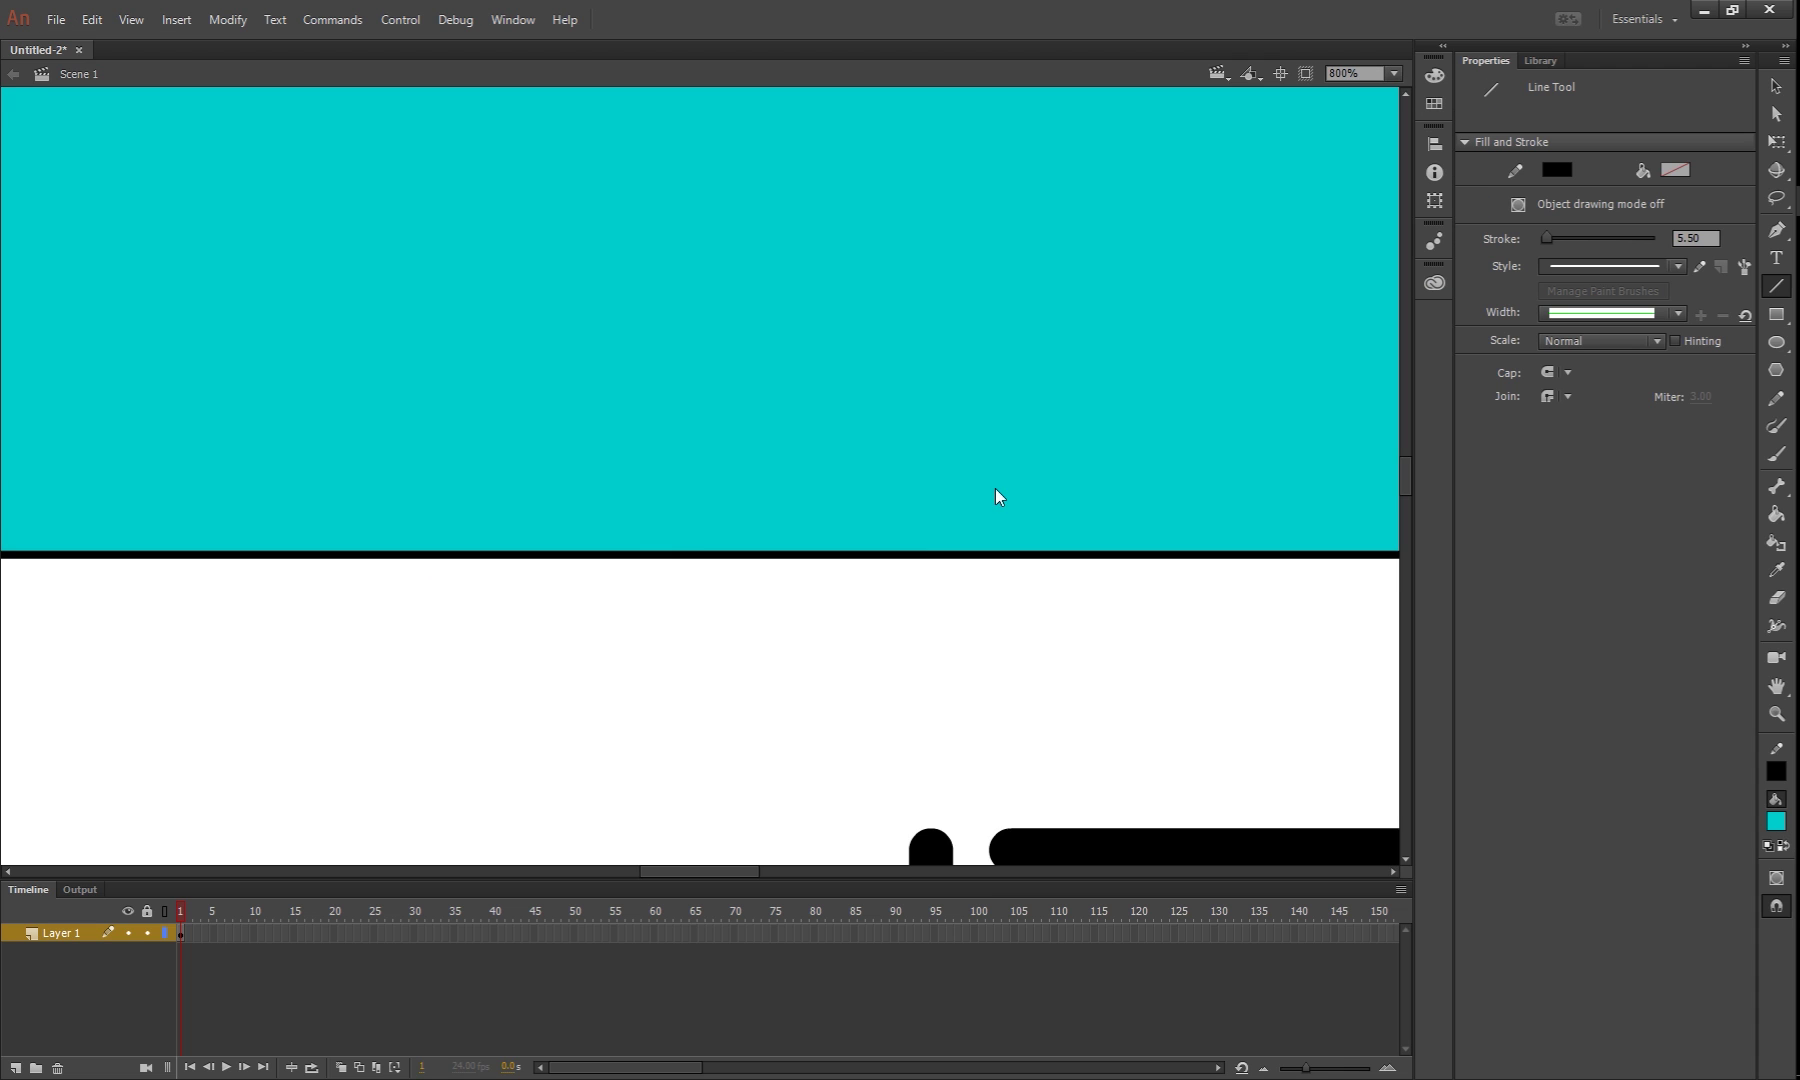
{"action": "scroll", "coordinate": [995, 520], "scroll_direction": "up", "scroll_amount": 5}
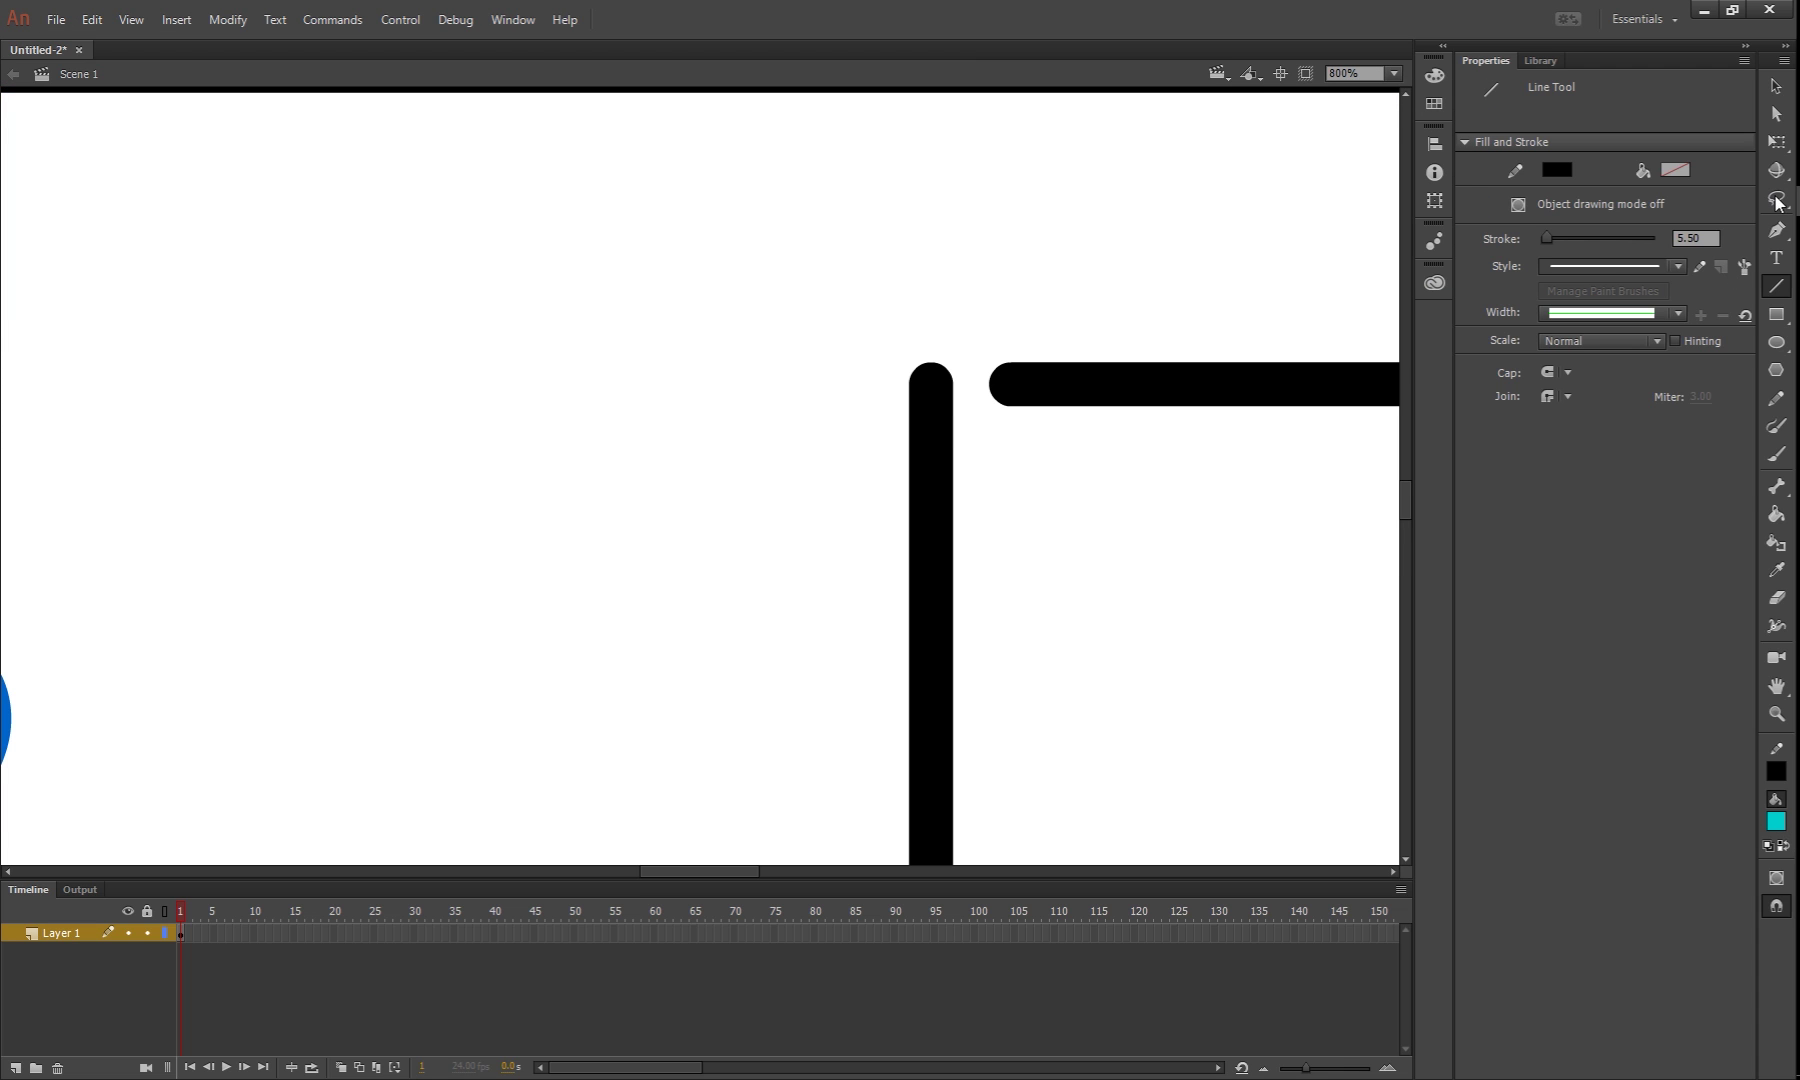
- Drag the stroke so the corner lines meet, then fit the stage in the window
{"action": "left_click", "coordinate": [1776, 86]}
{"action": "left_click", "coordinate": [936, 381]}
{"action": "left_click", "coordinate": [934, 363]}
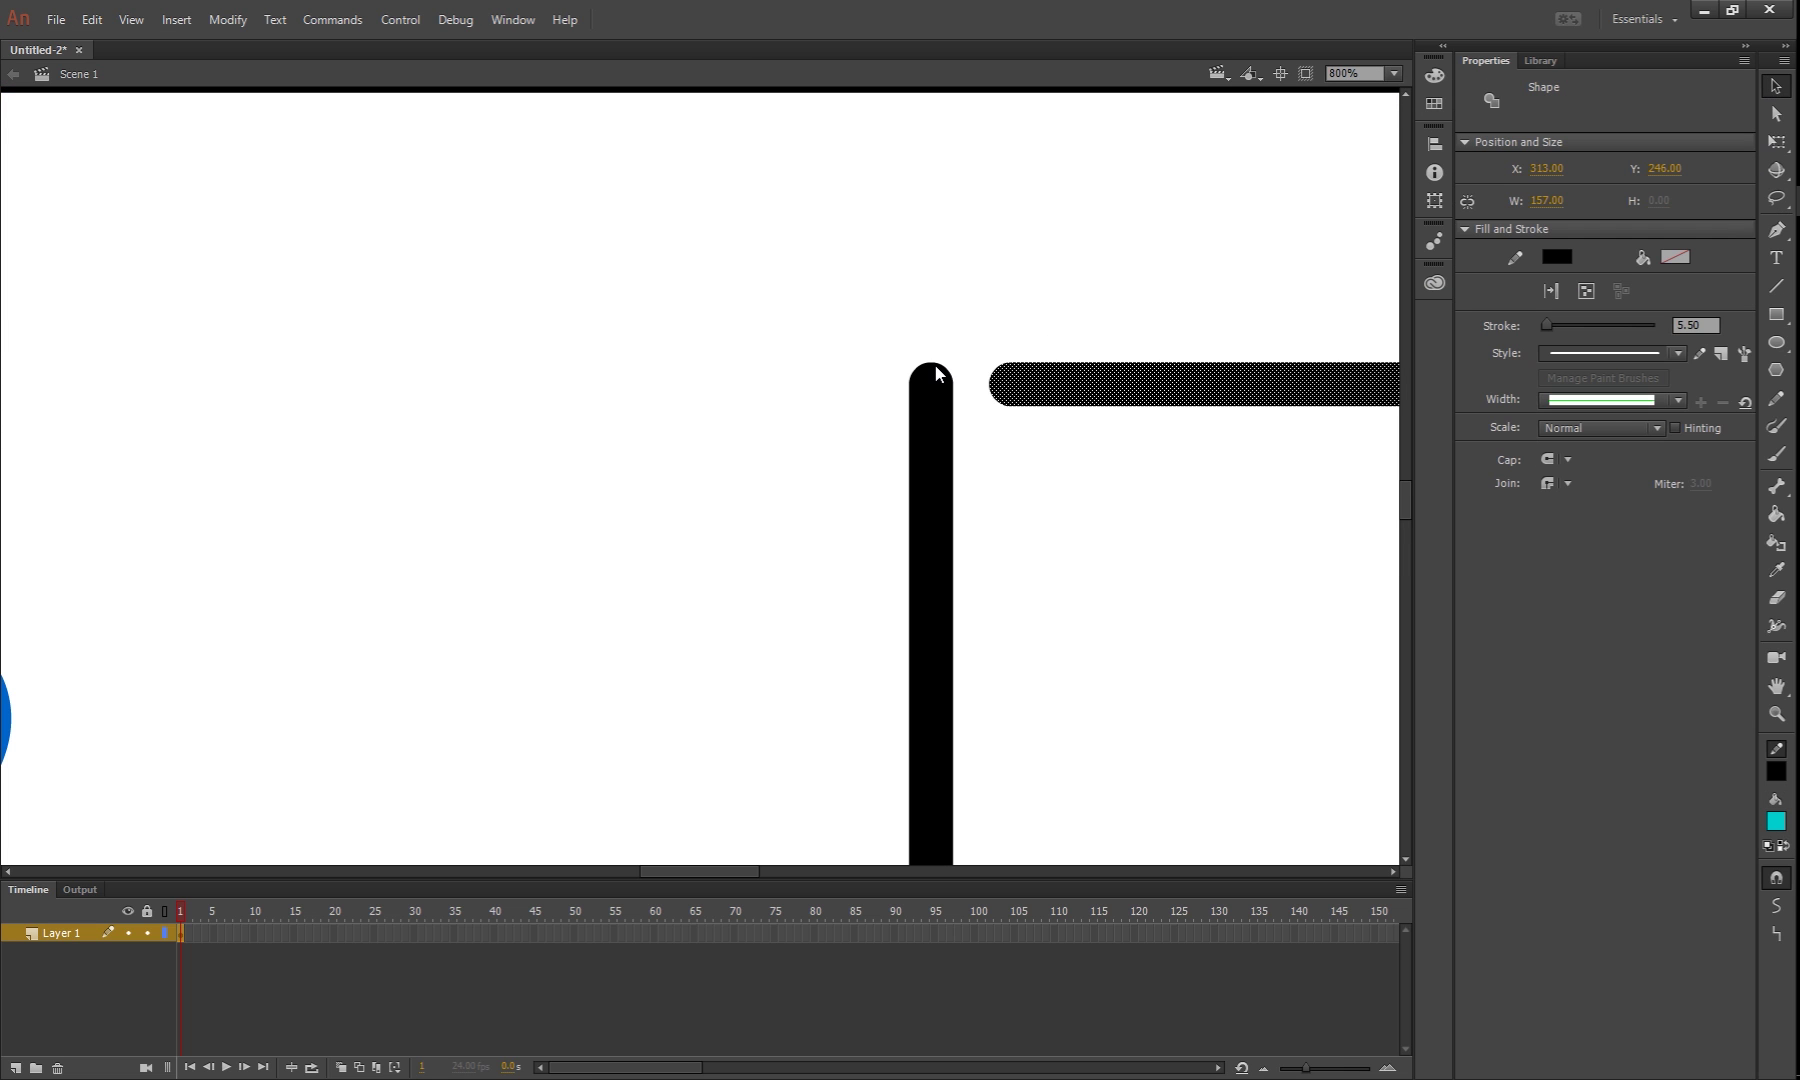
{"action": "left_click_drag", "start_coordinate": [935, 366], "coordinate": [970, 366]}
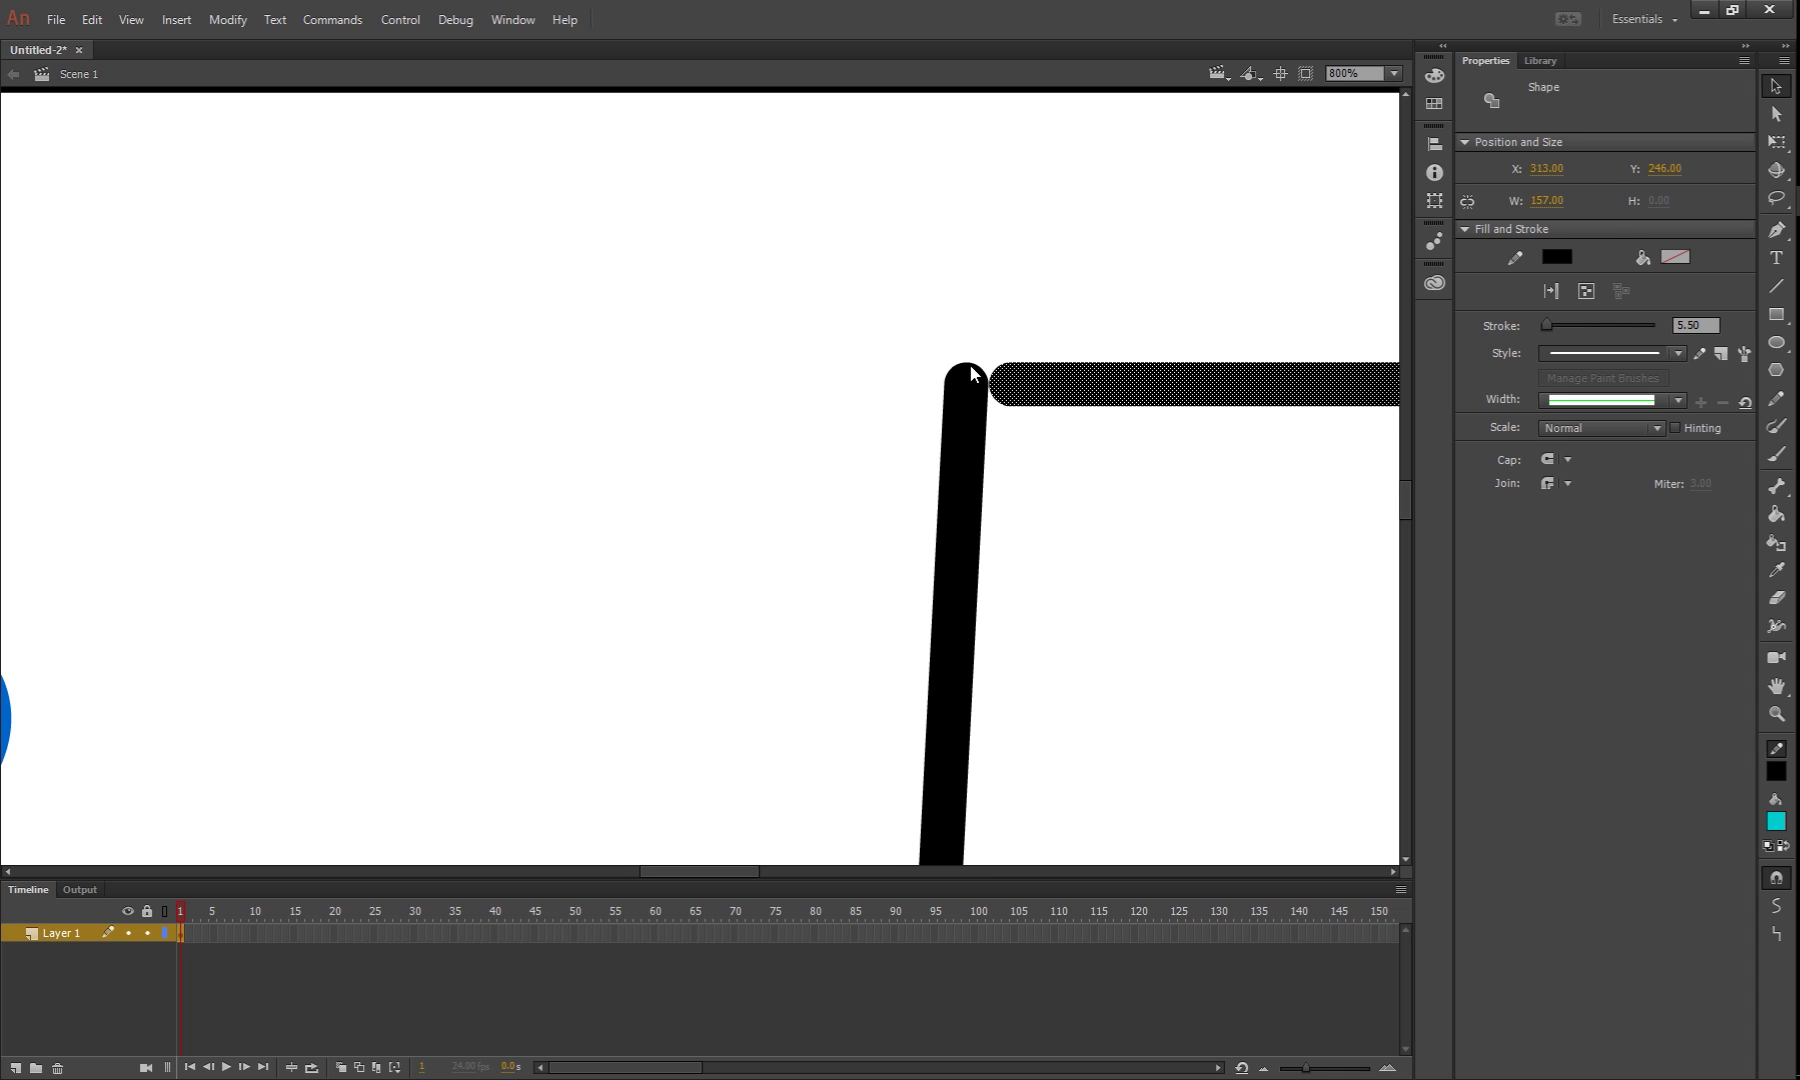
{"action": "left_click", "coordinate": [1030, 458]}
{"action": "key", "text": "alt"}
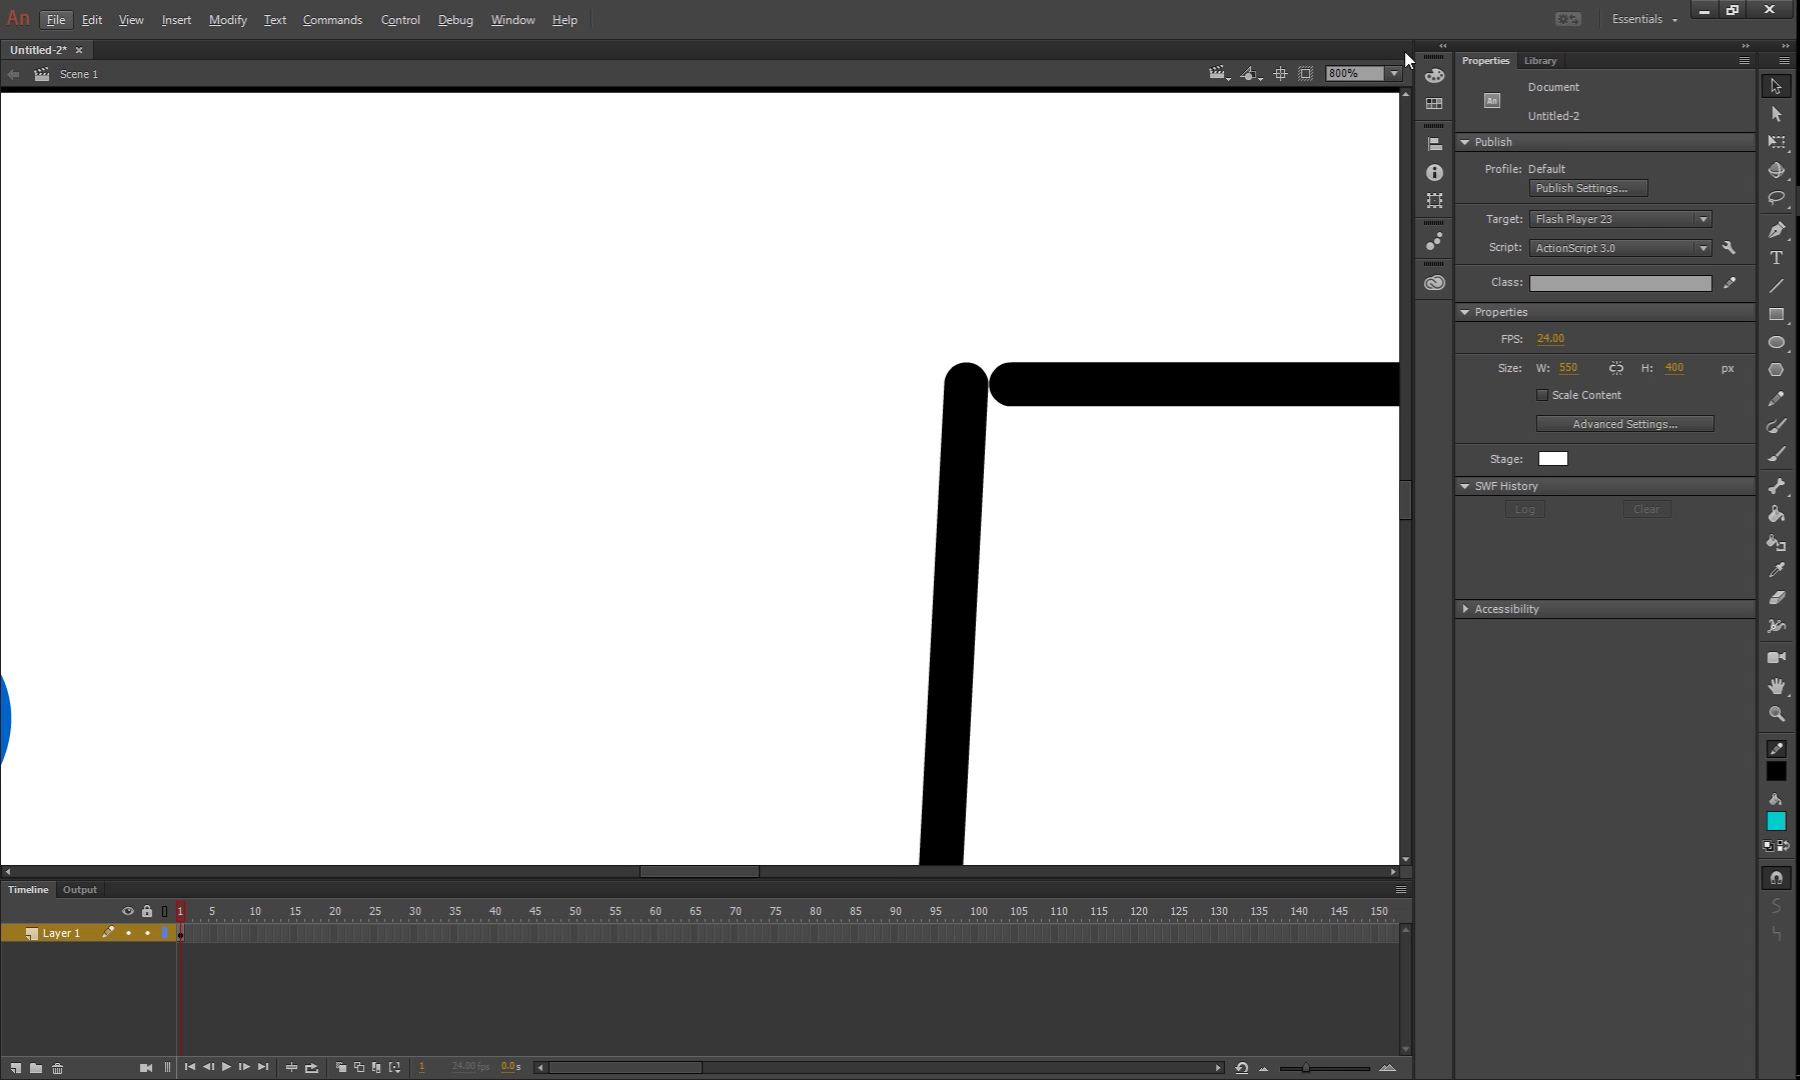
{"action": "left_click", "coordinate": [1393, 73]}
{"action": "left_click", "coordinate": [1361, 115]}
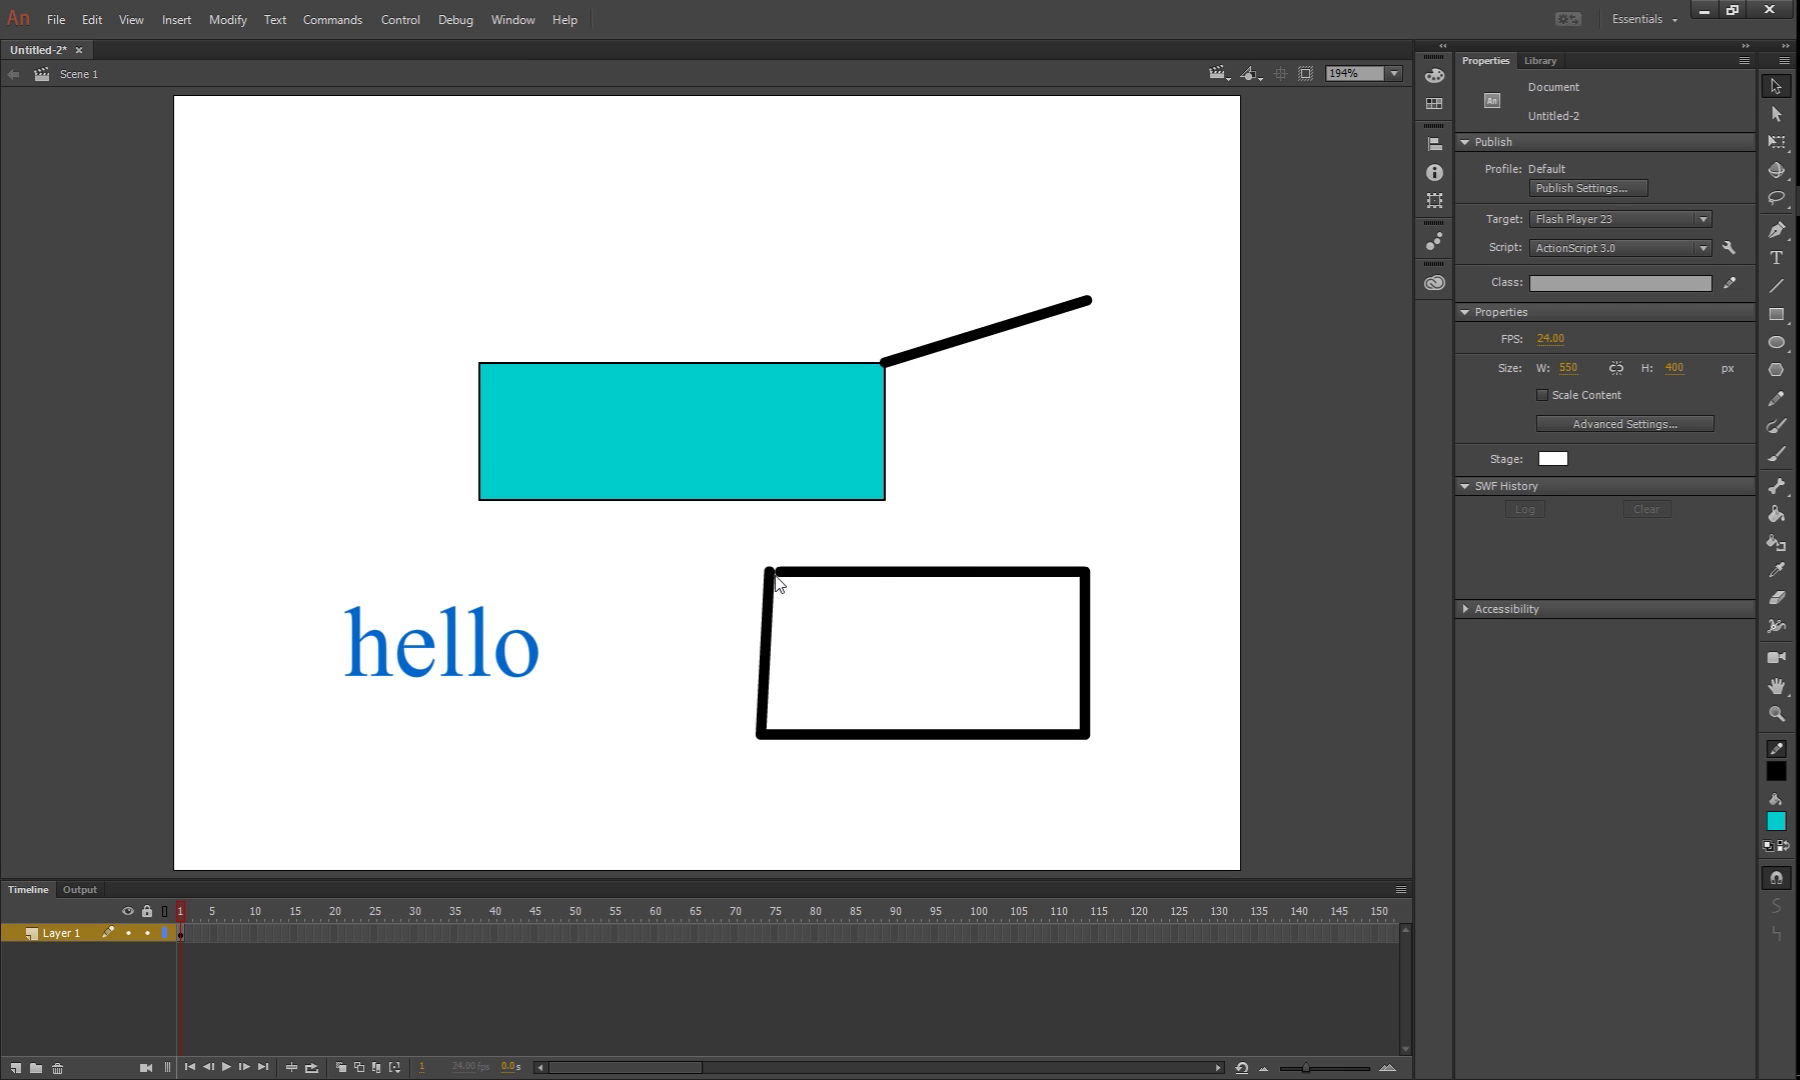
{"action": "left_click", "coordinate": [1777, 513]}
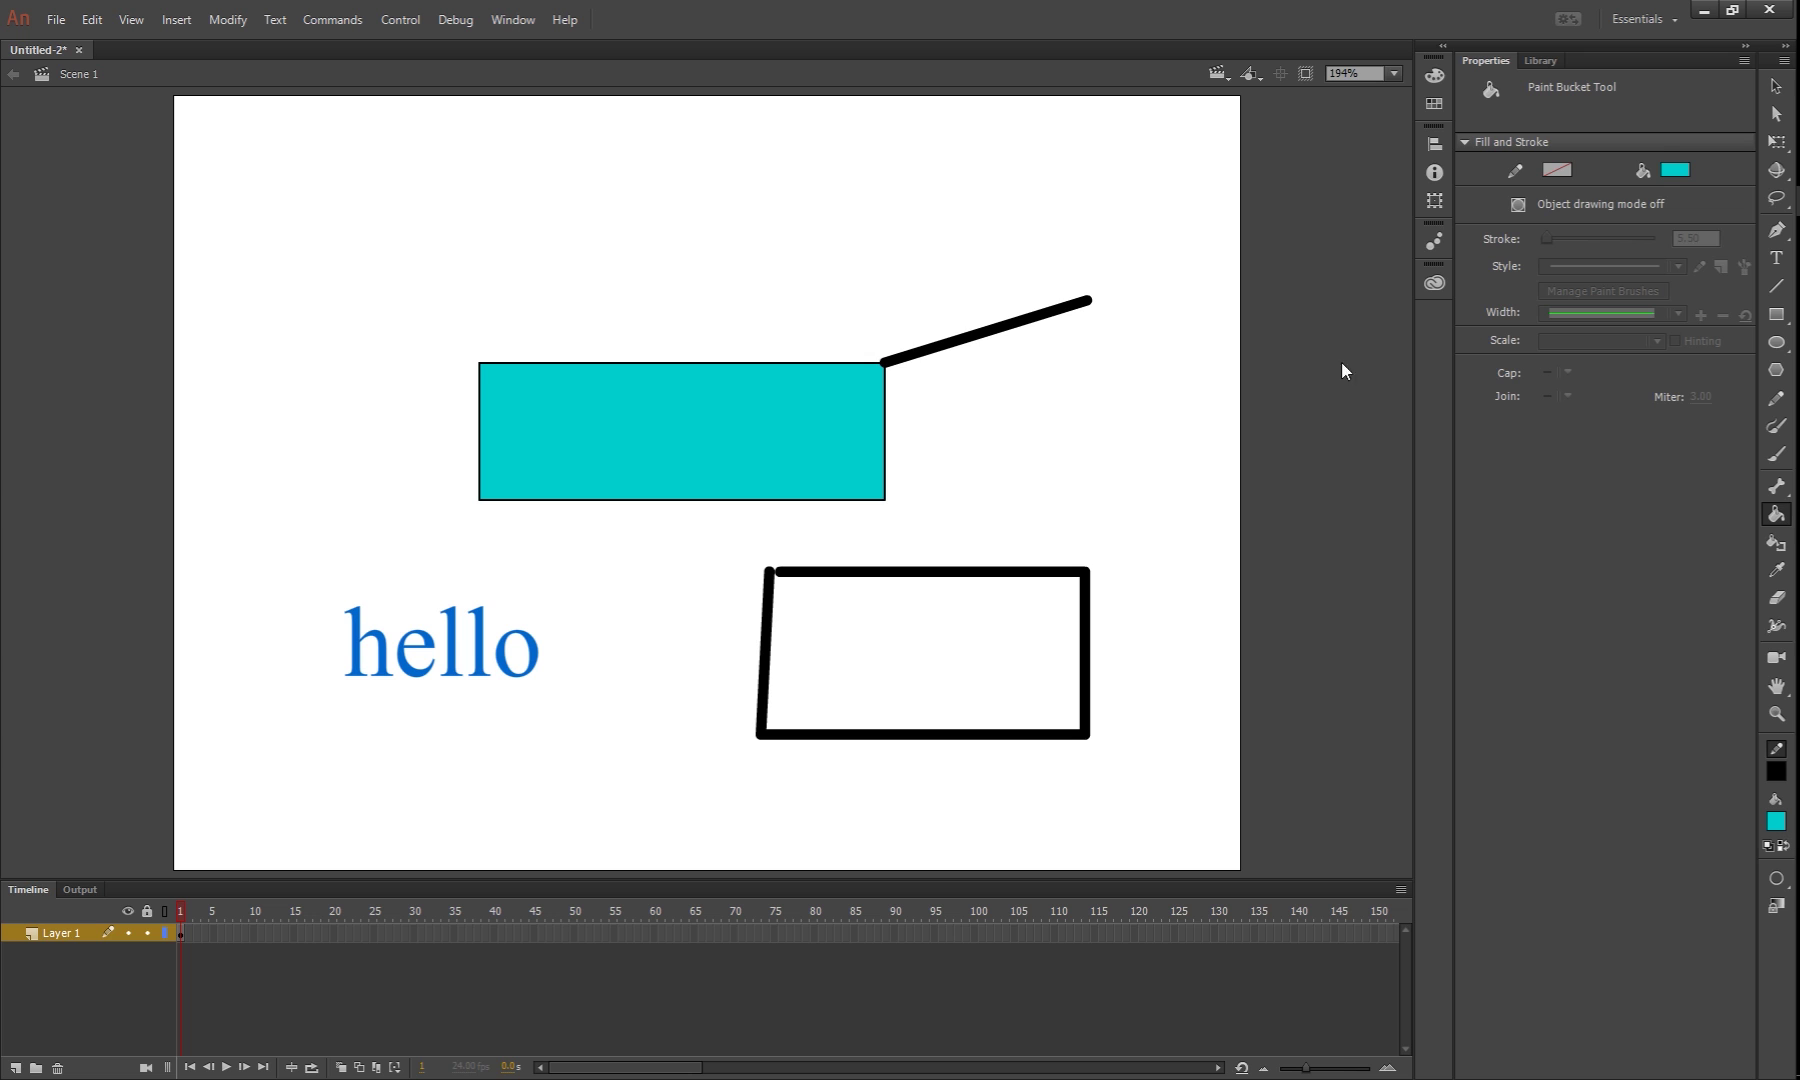
- Nudge the quadrilateral's top-left corner right and fill the shape with cyan
{"action": "left_click", "coordinate": [1776, 86]}
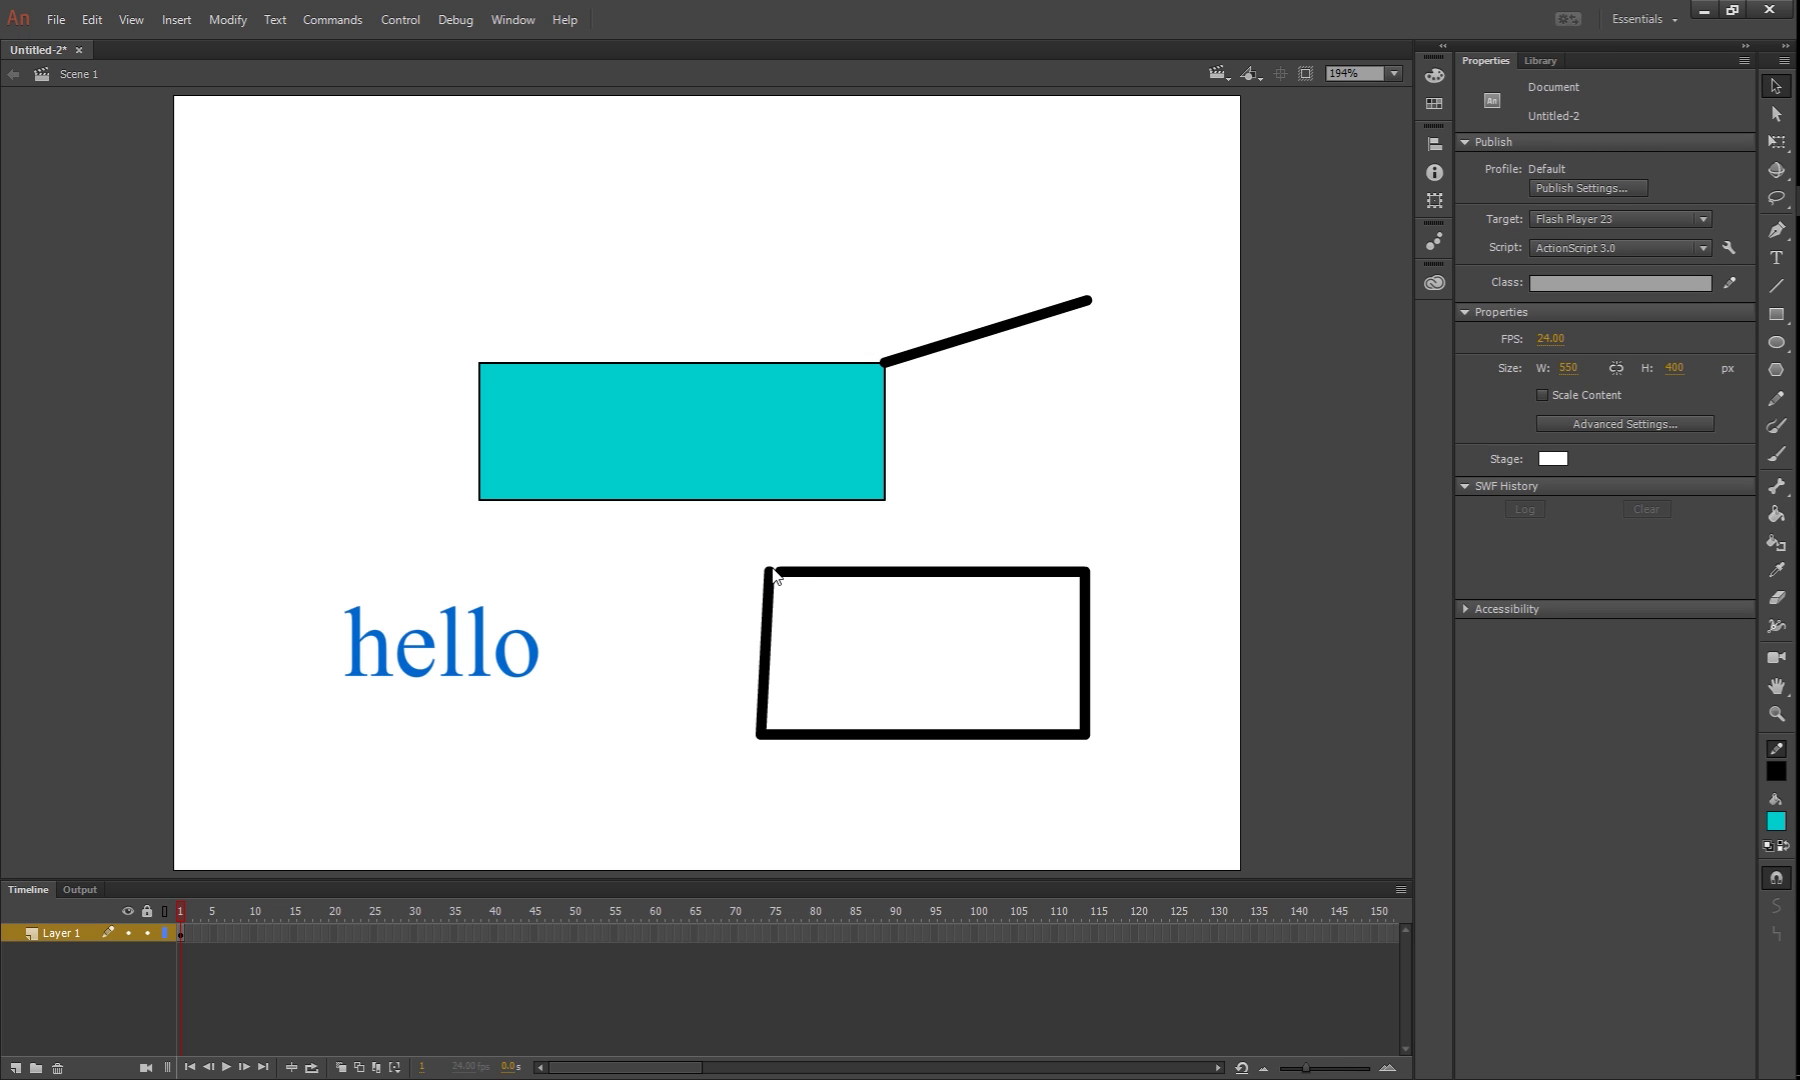
{"action": "left_click_drag", "start_coordinate": [770, 572], "coordinate": [781, 577]}
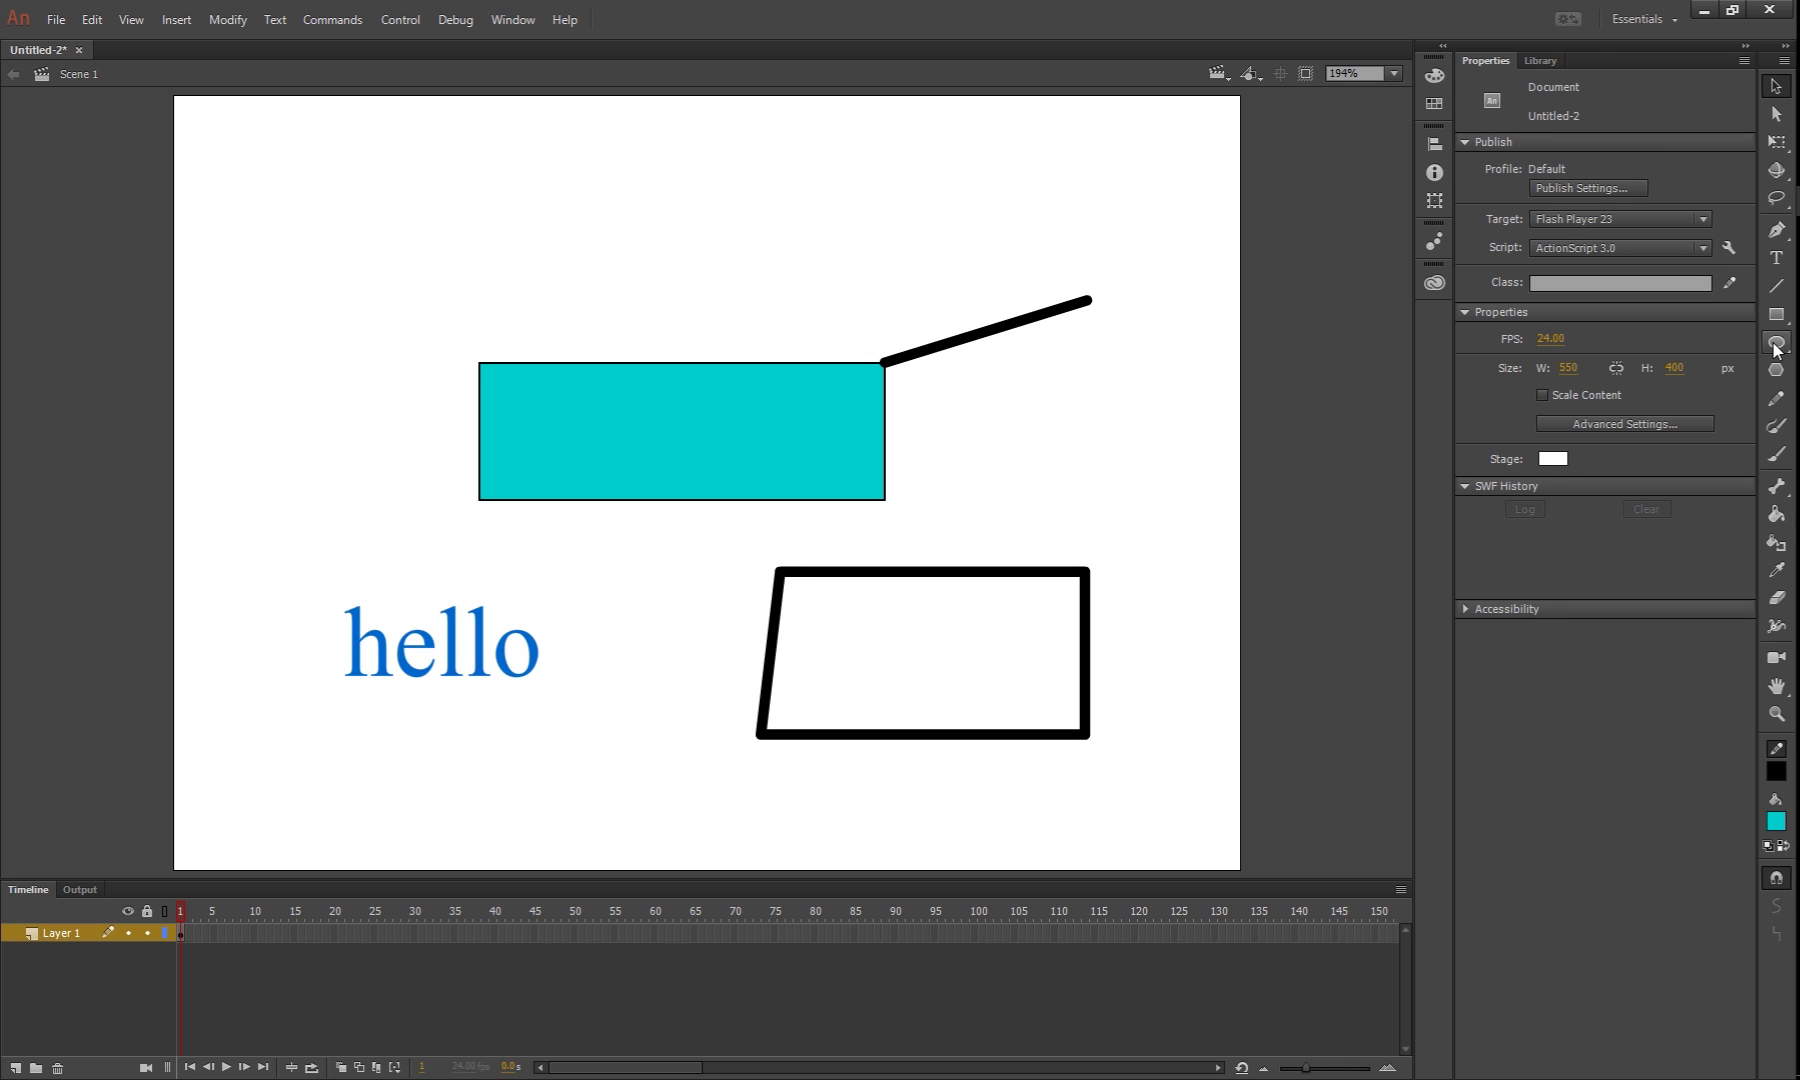
{"action": "left_click", "coordinate": [1776, 514]}
{"action": "left_click", "coordinate": [1033, 608]}
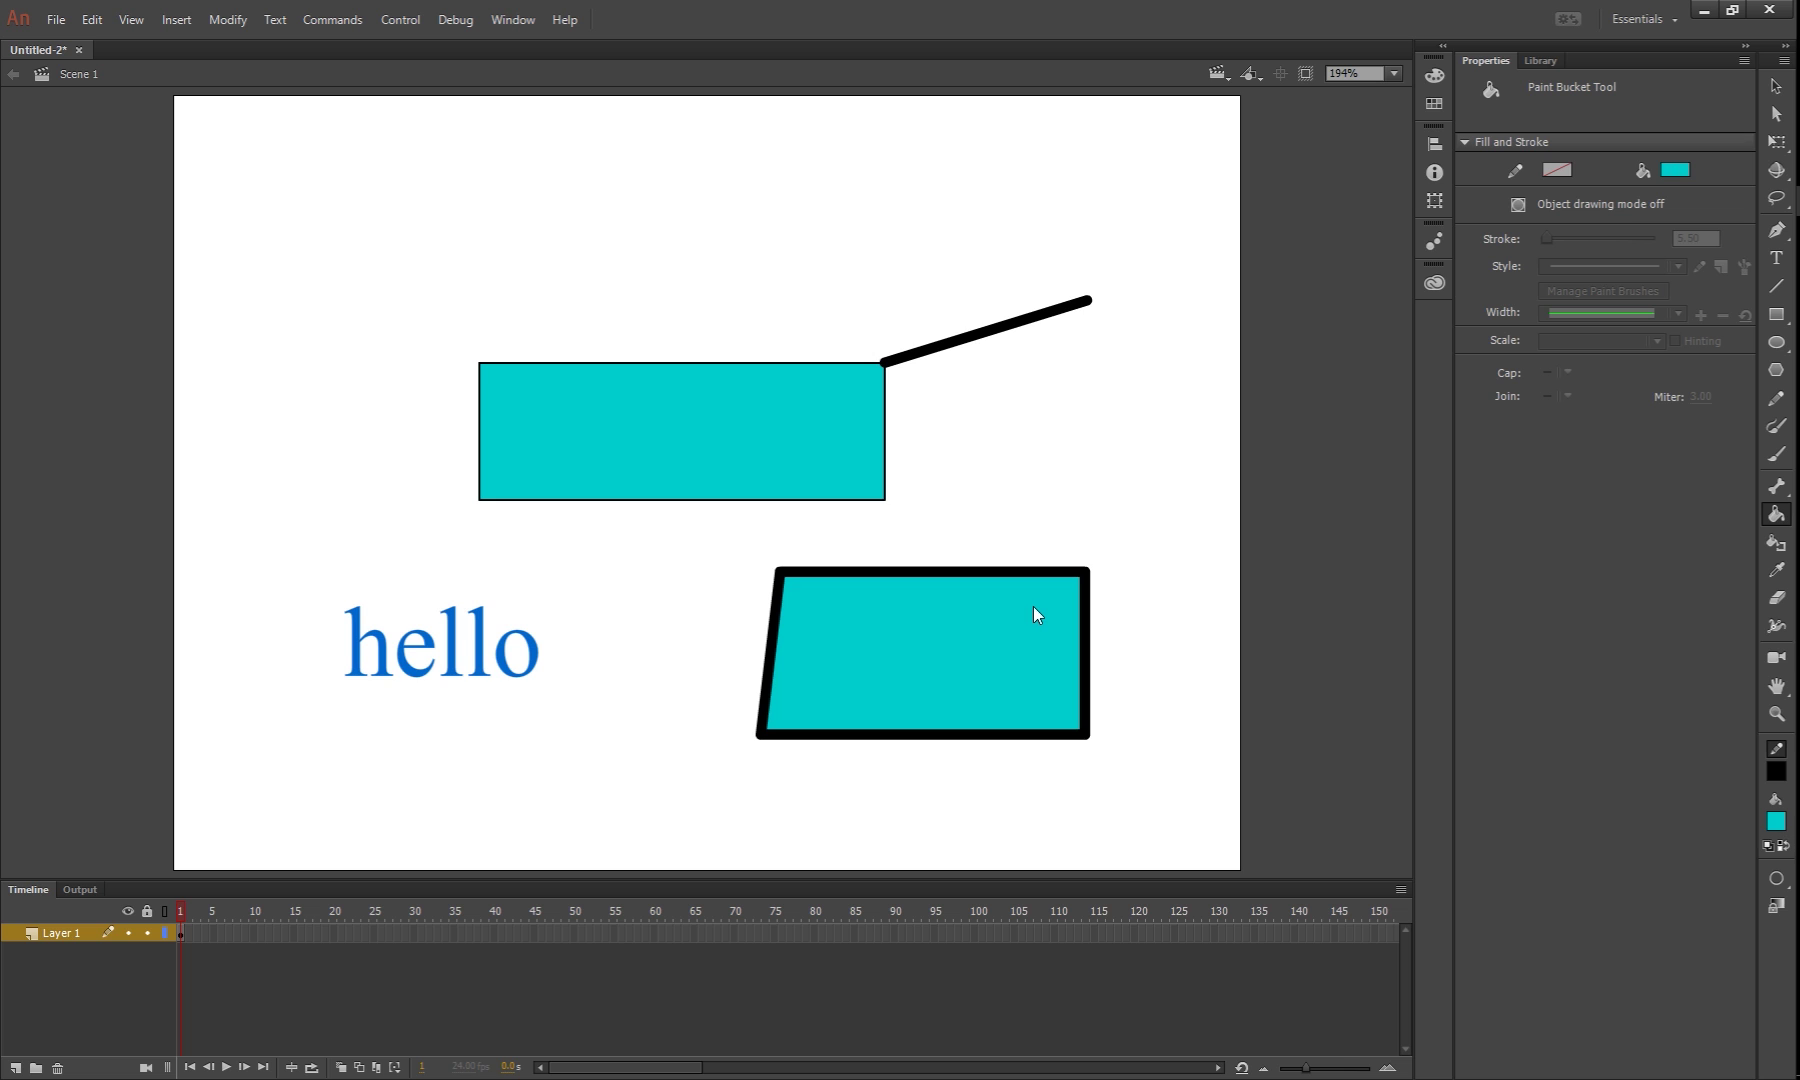
{"action": "key", "text": "v"}
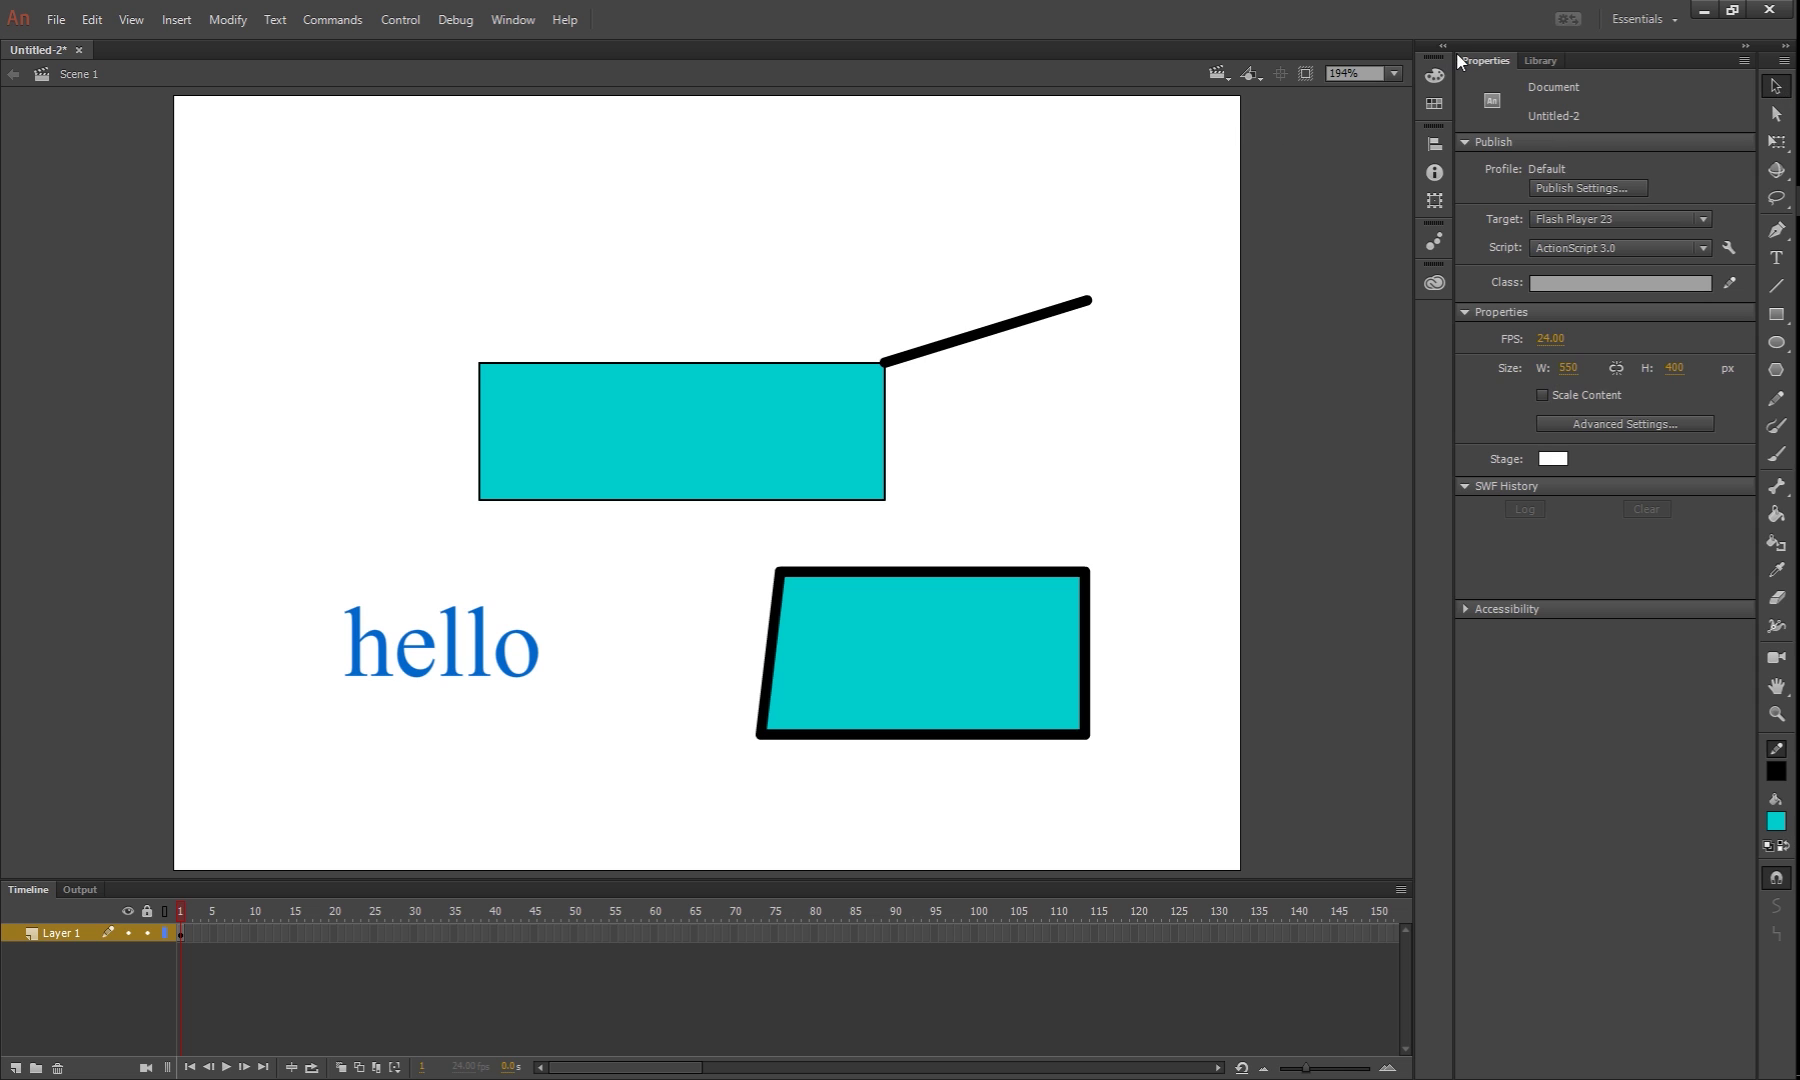
{"action": "left_click", "coordinate": [1497, 61]}
{"action": "left_click", "coordinate": [1553, 458]}
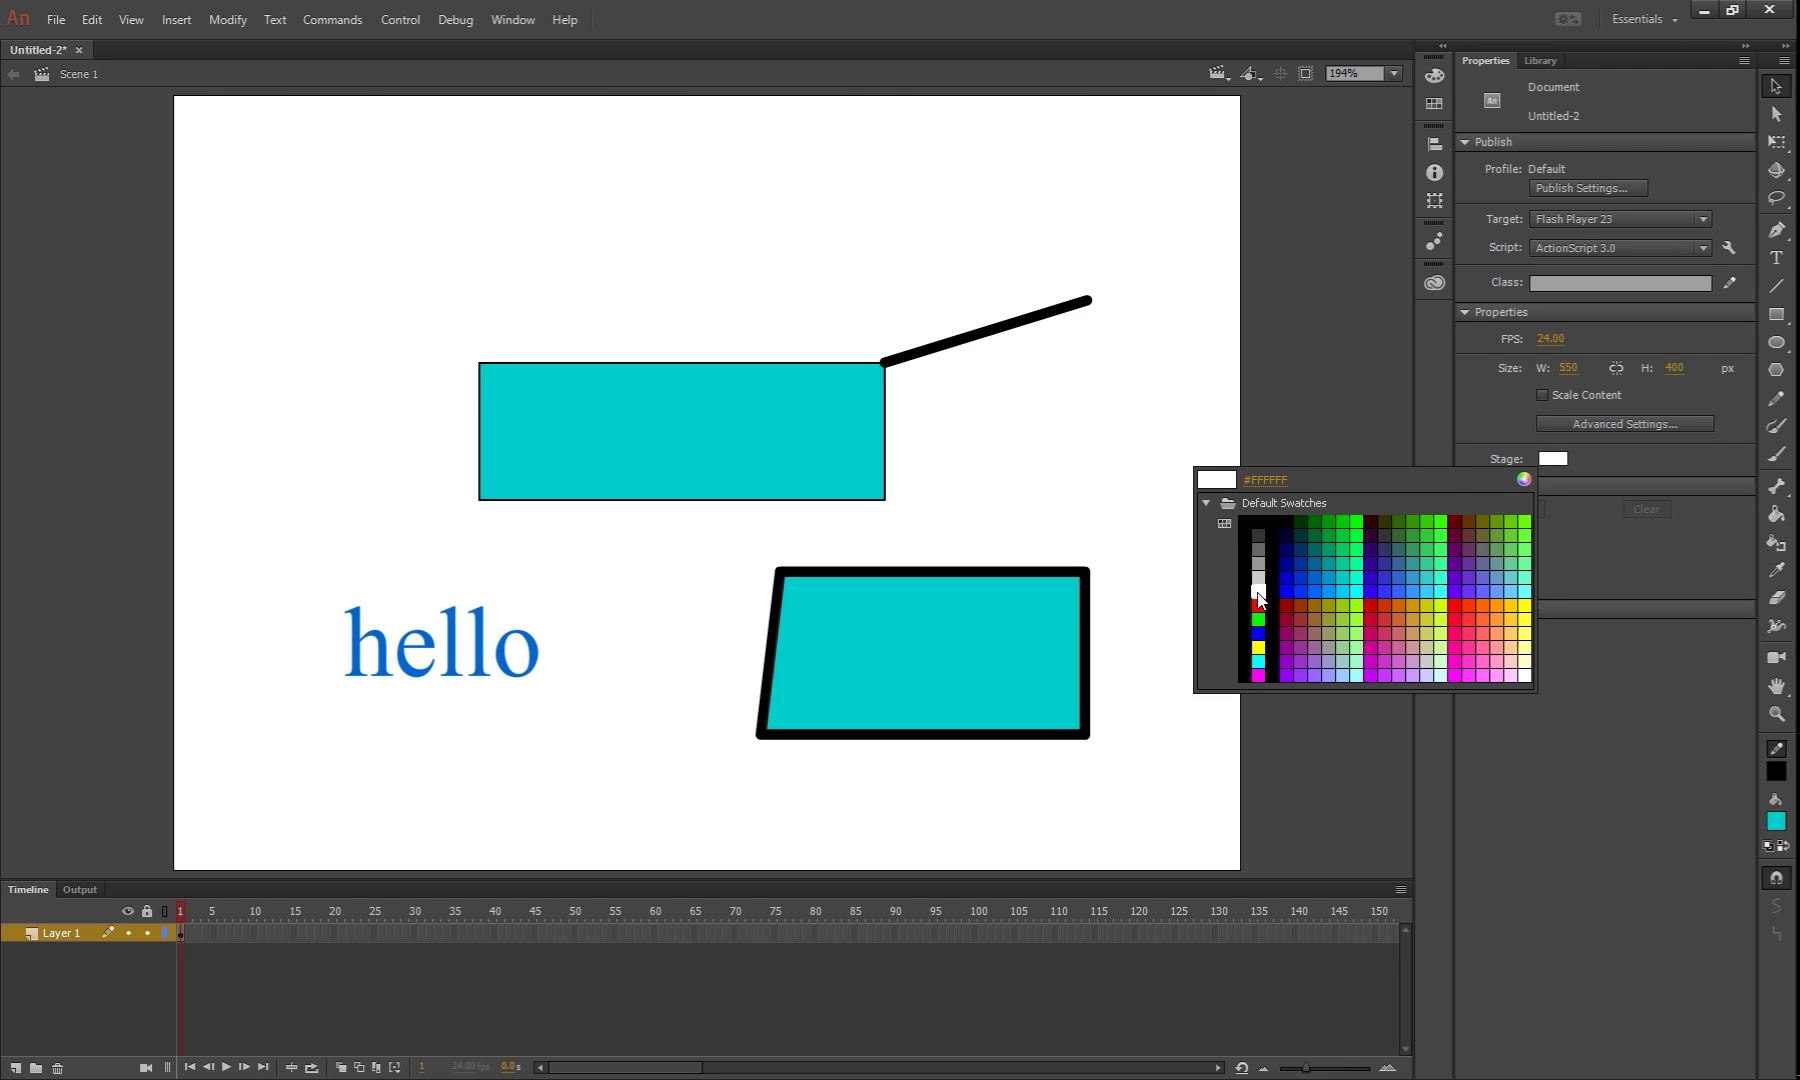
{"action": "left_click", "coordinate": [1258, 591]}
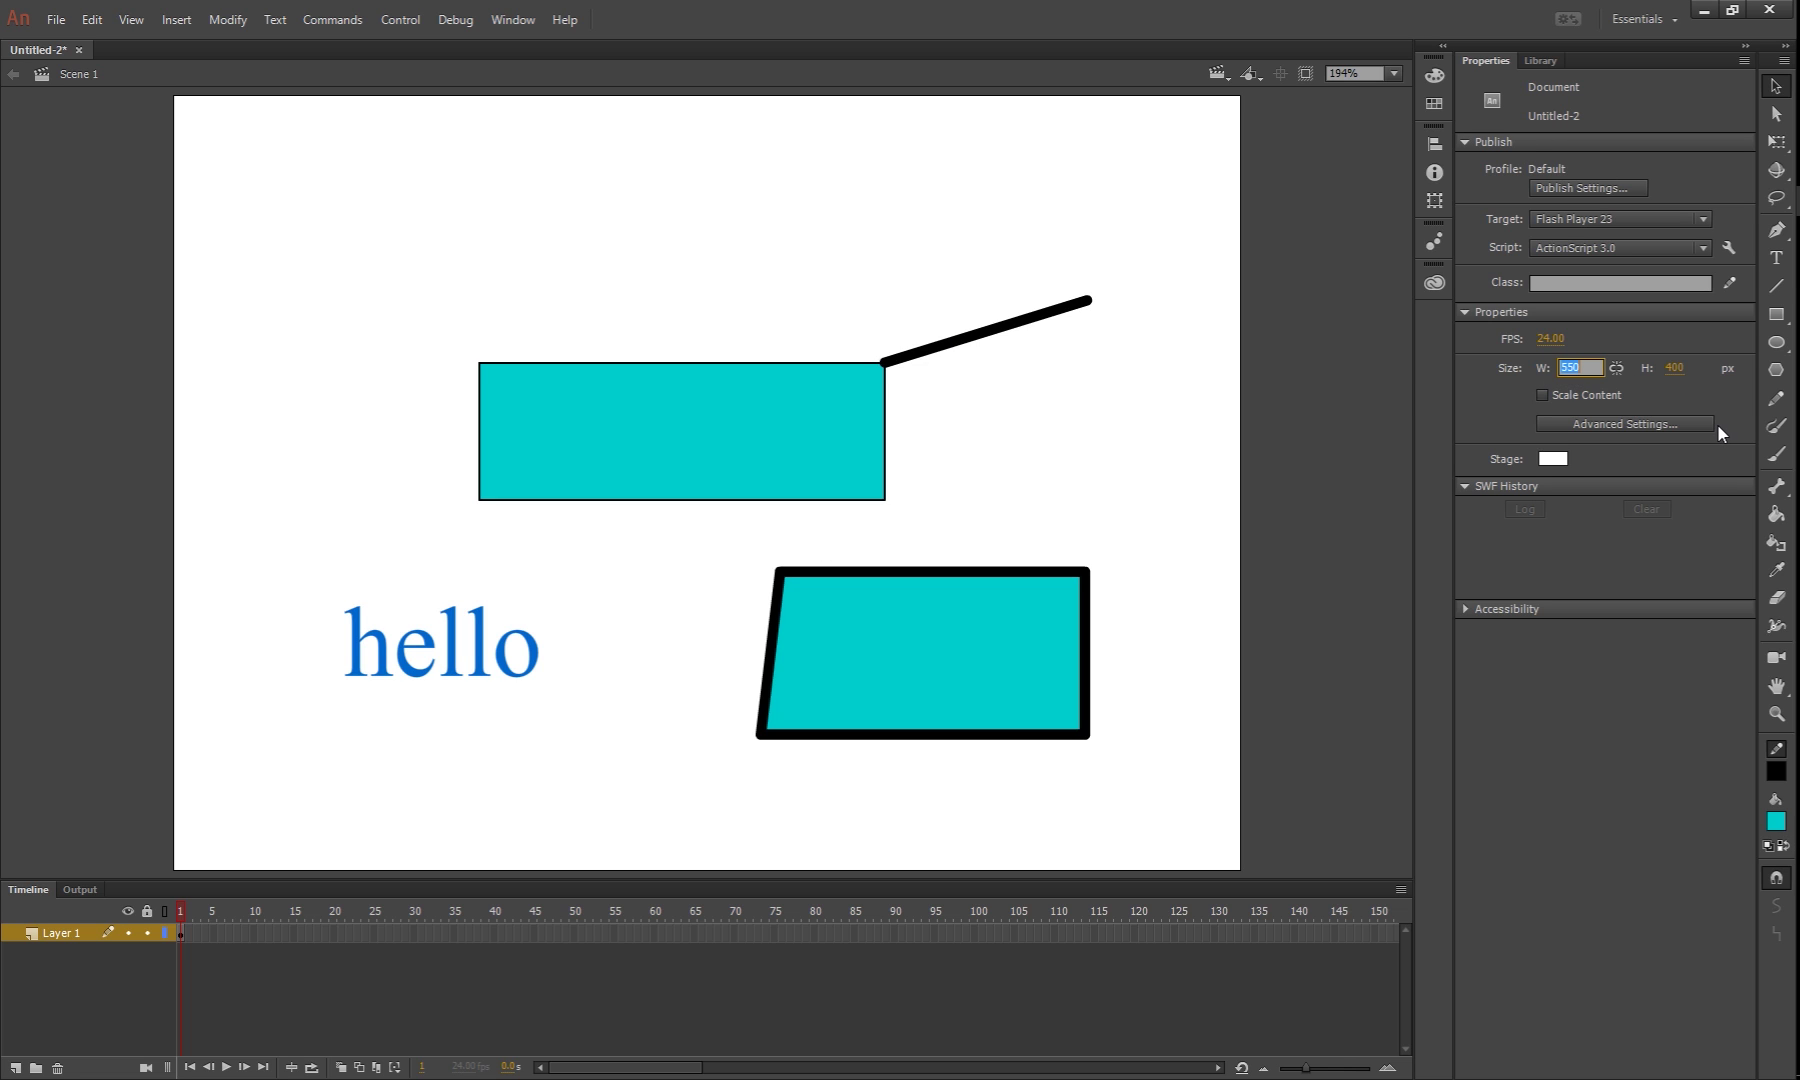
{"action": "type", "text": "800"}
{"action": "key", "text": "Return"}
{"action": "left_click", "coordinate": [1672, 367]}
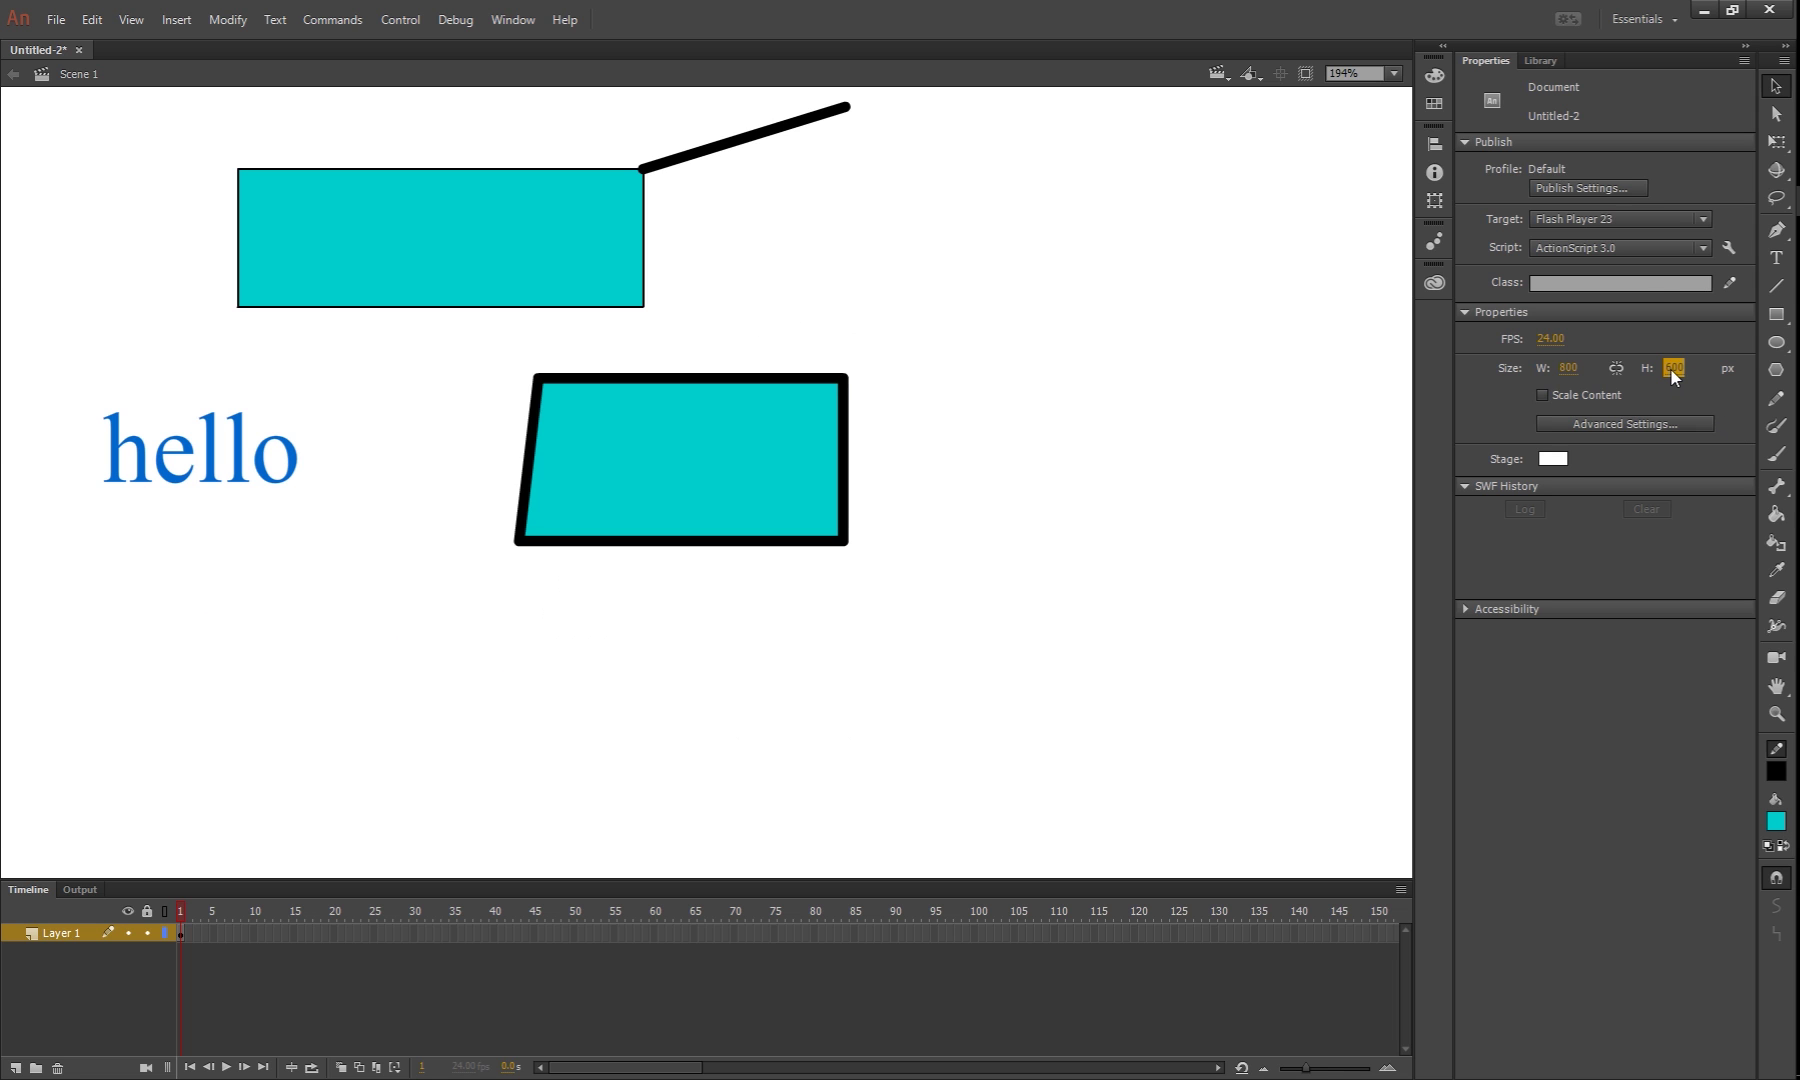
{"action": "left_click", "coordinate": [1394, 73]}
{"action": "left_click", "coordinate": [1387, 93]}
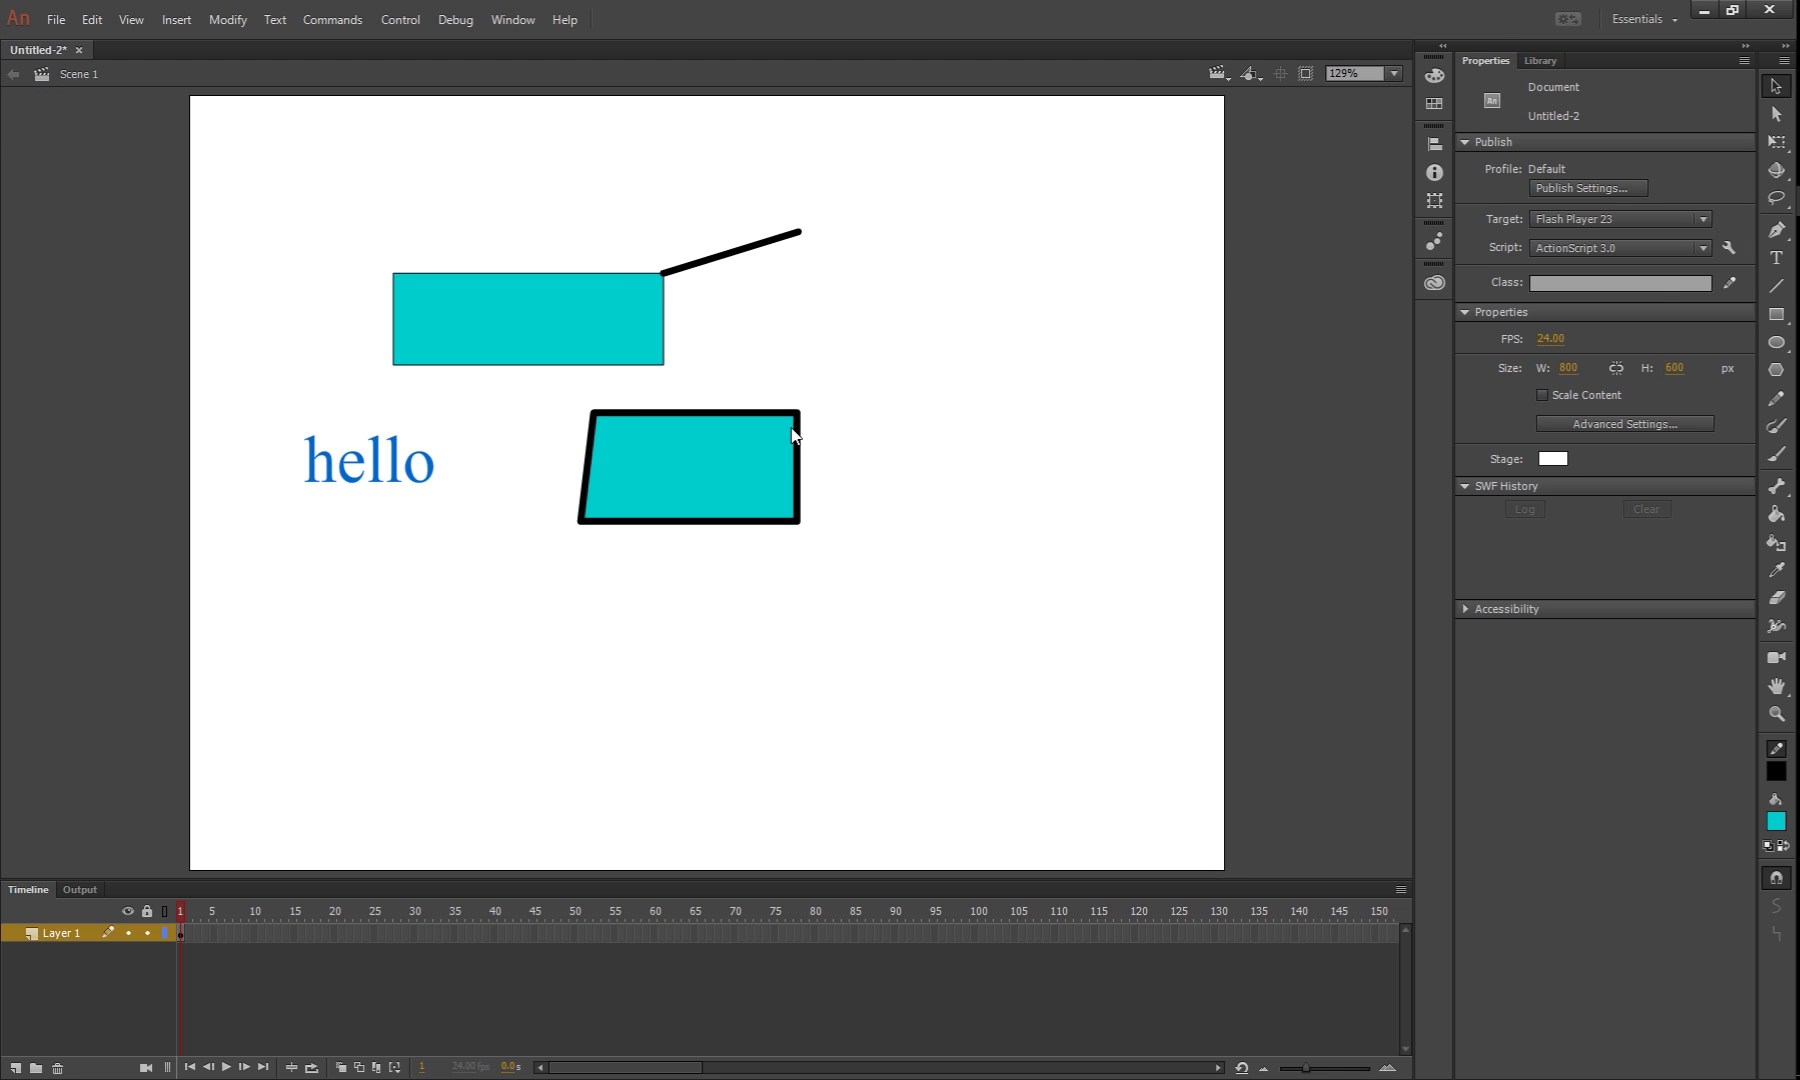
{"action": "key", "text": "ctrl+z"}
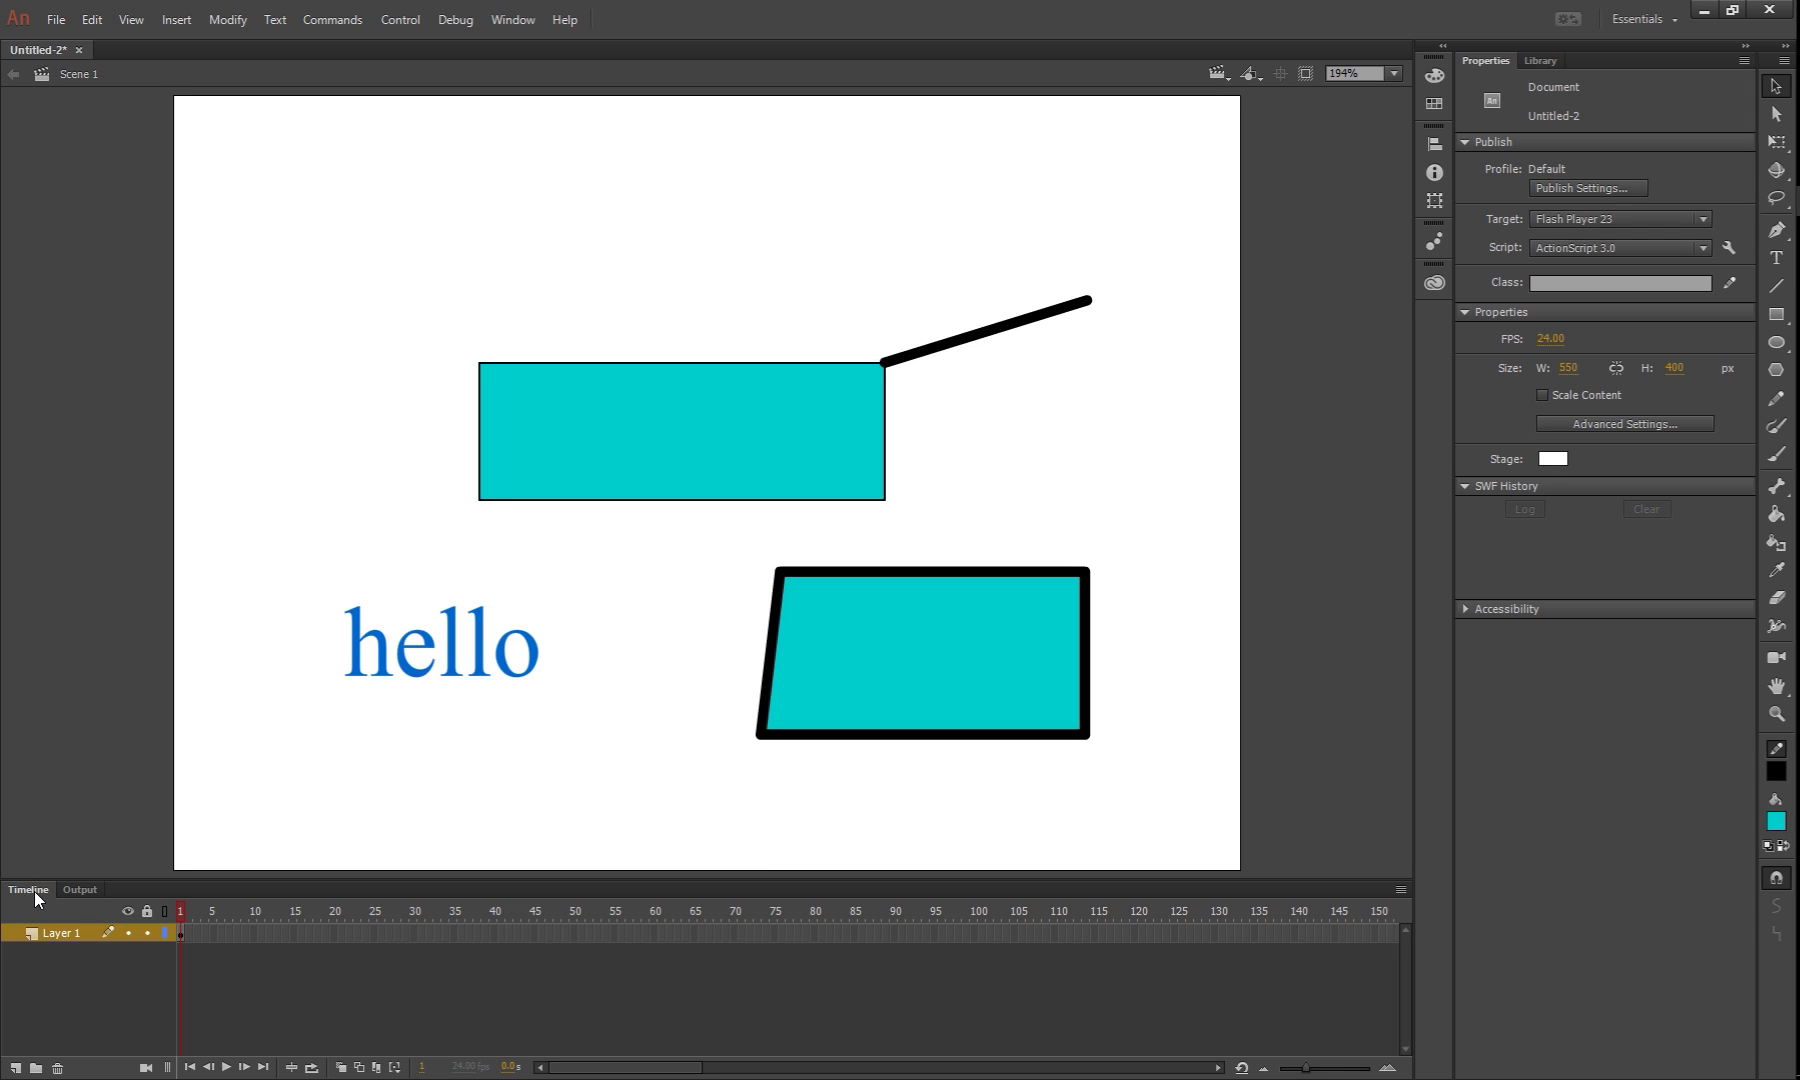
- Undock and close the Timeline panel, then close the Properties panel from its tab menu
{"action": "left_click_drag", "start_coordinate": [34, 892], "coordinate": [205, 665]}
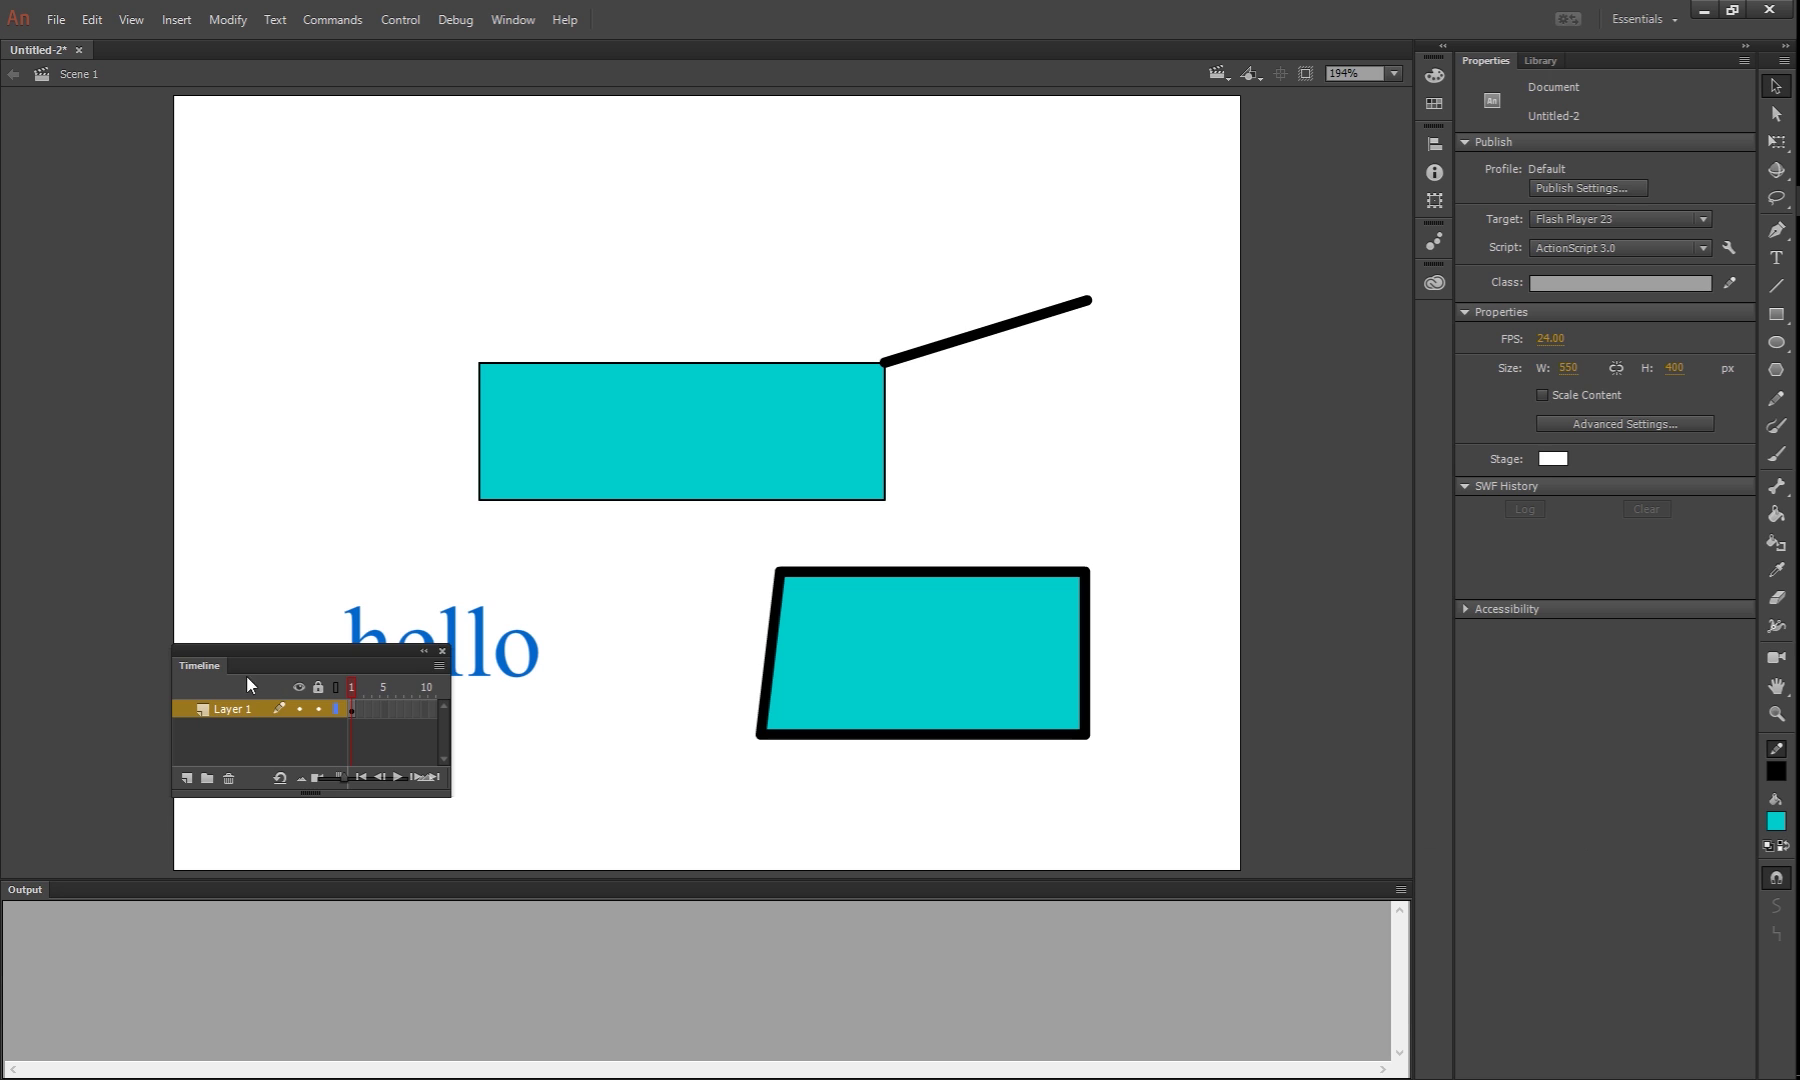
{"action": "left_click", "coordinate": [442, 651]}
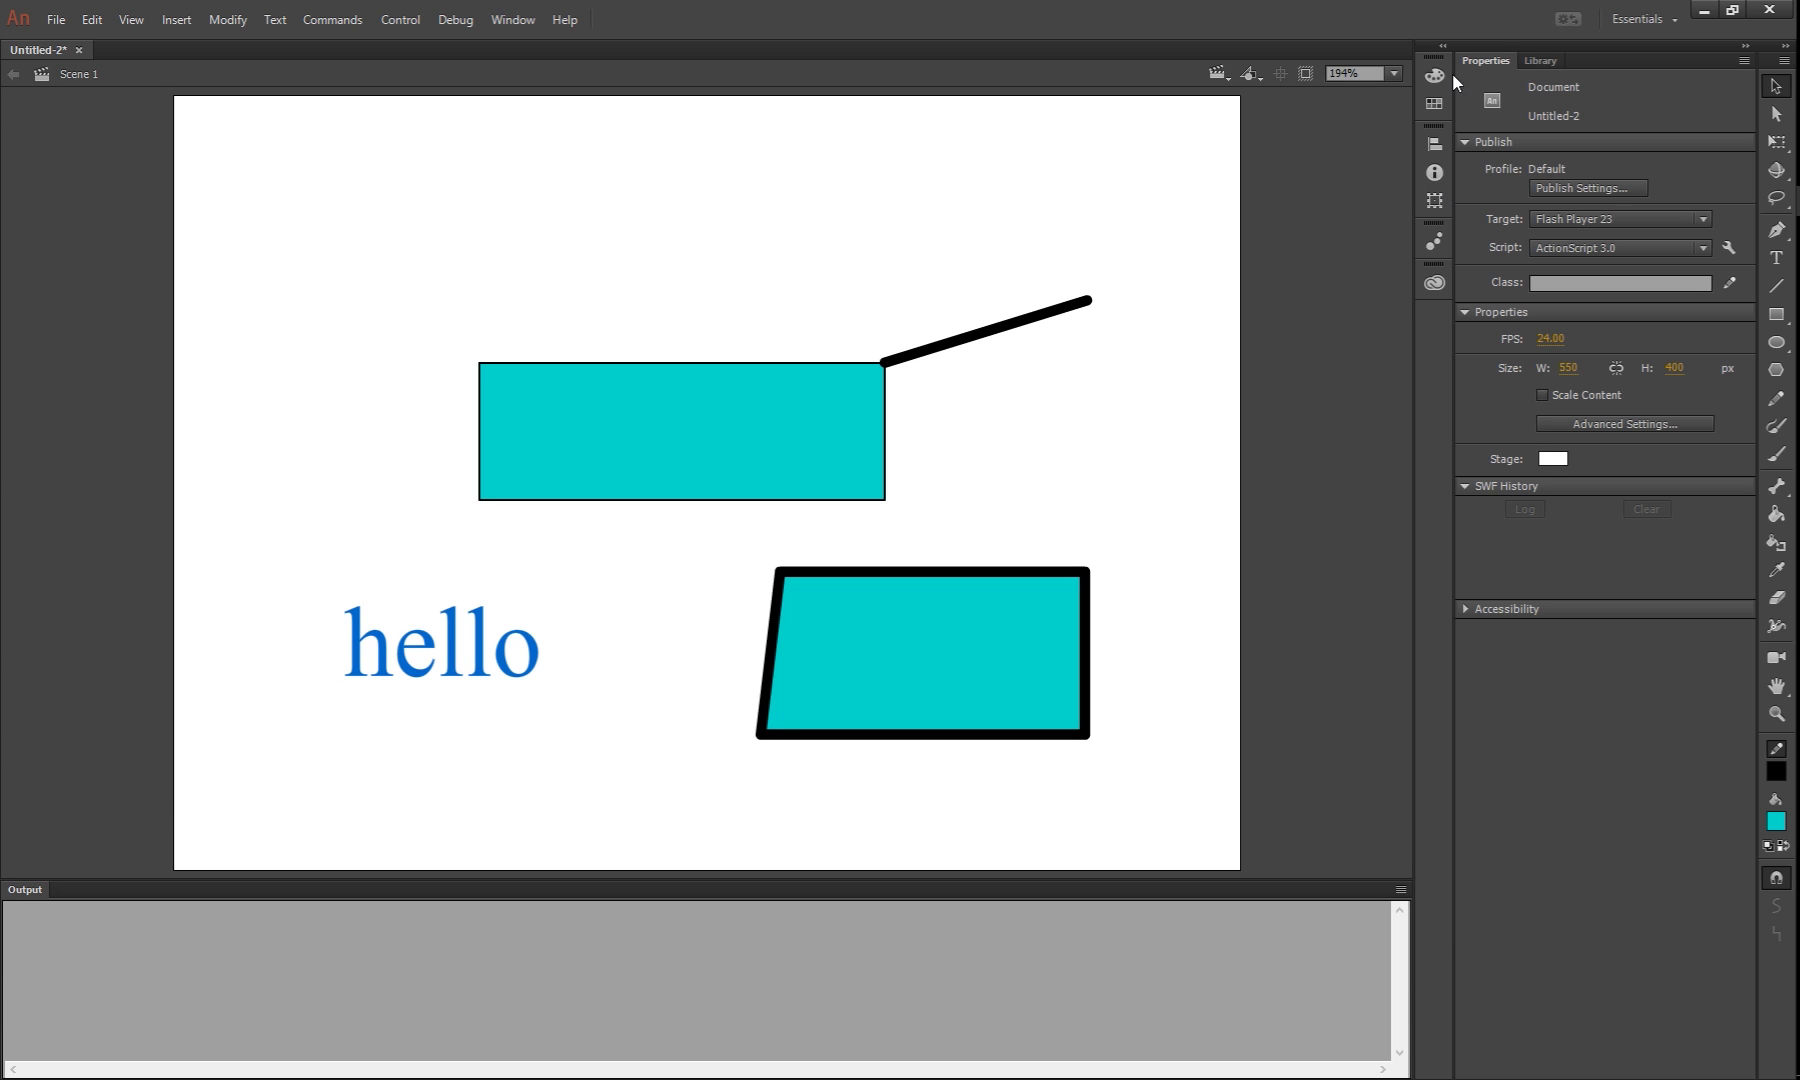
{"action": "right_click", "coordinate": [1484, 60]}
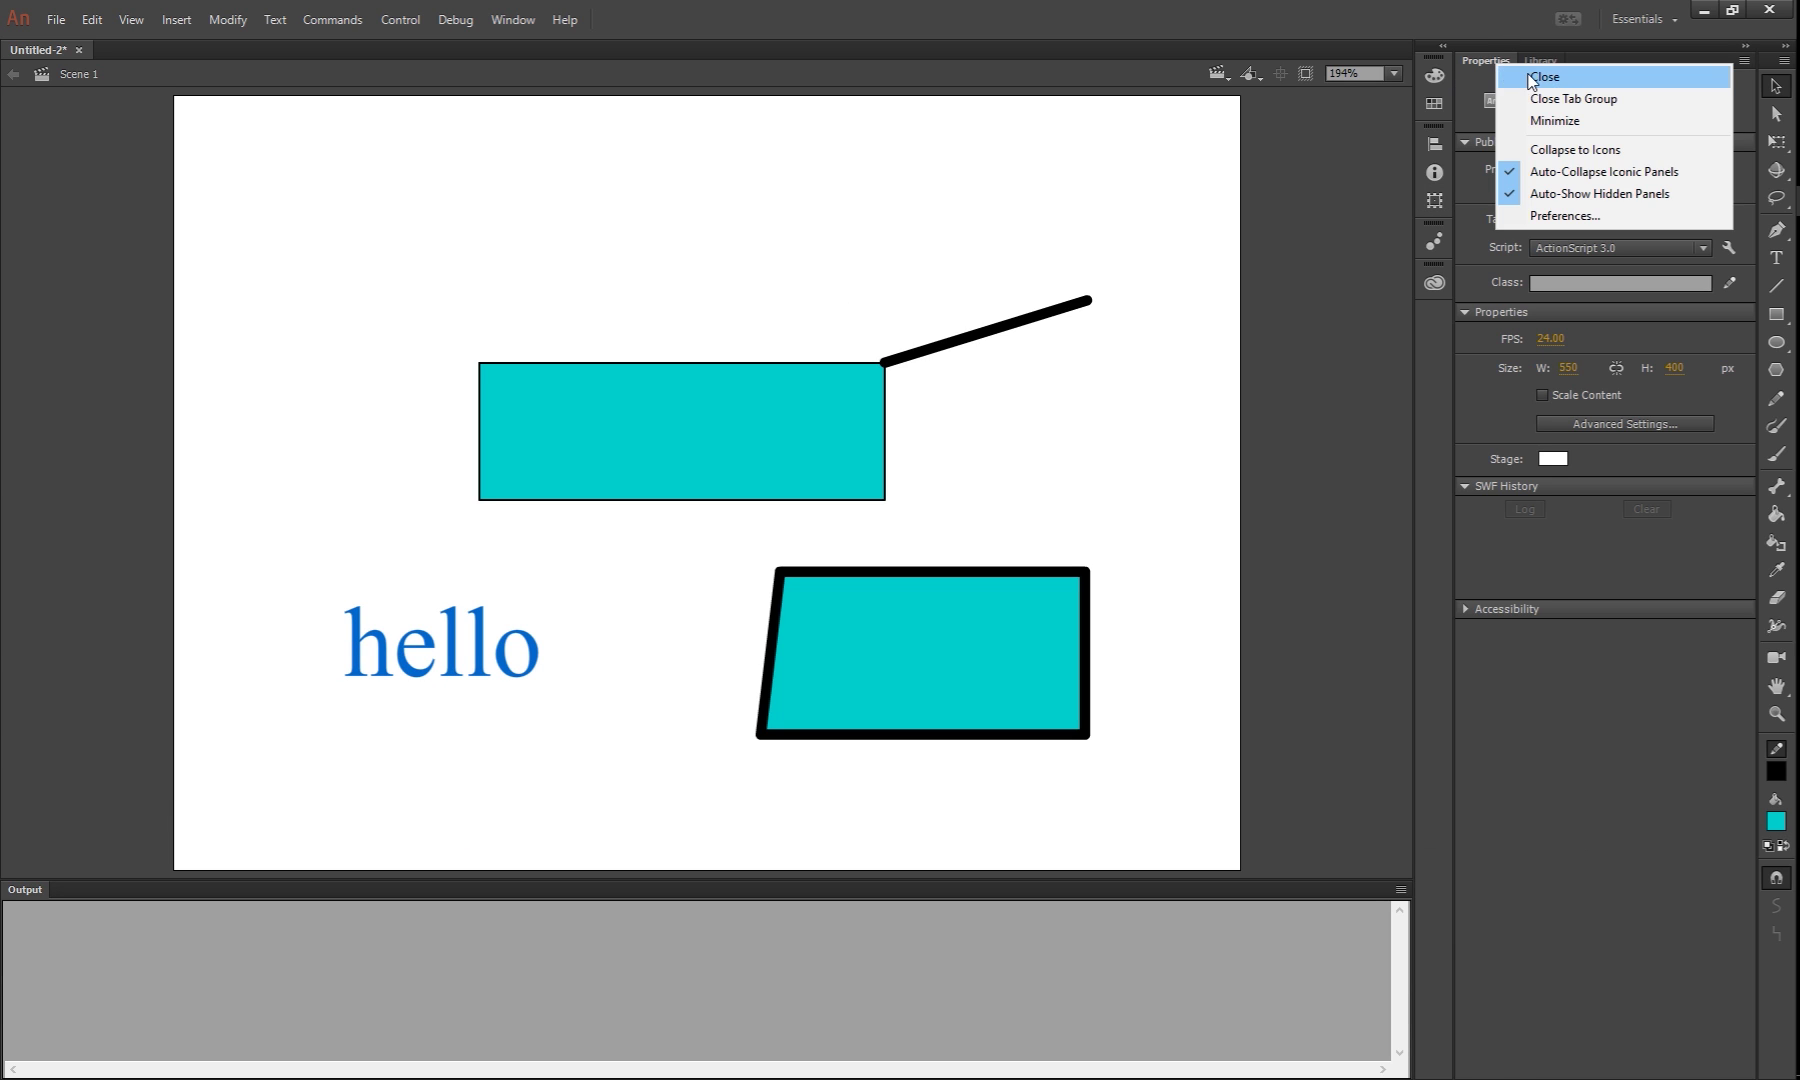
{"action": "left_click", "coordinate": [1525, 75]}
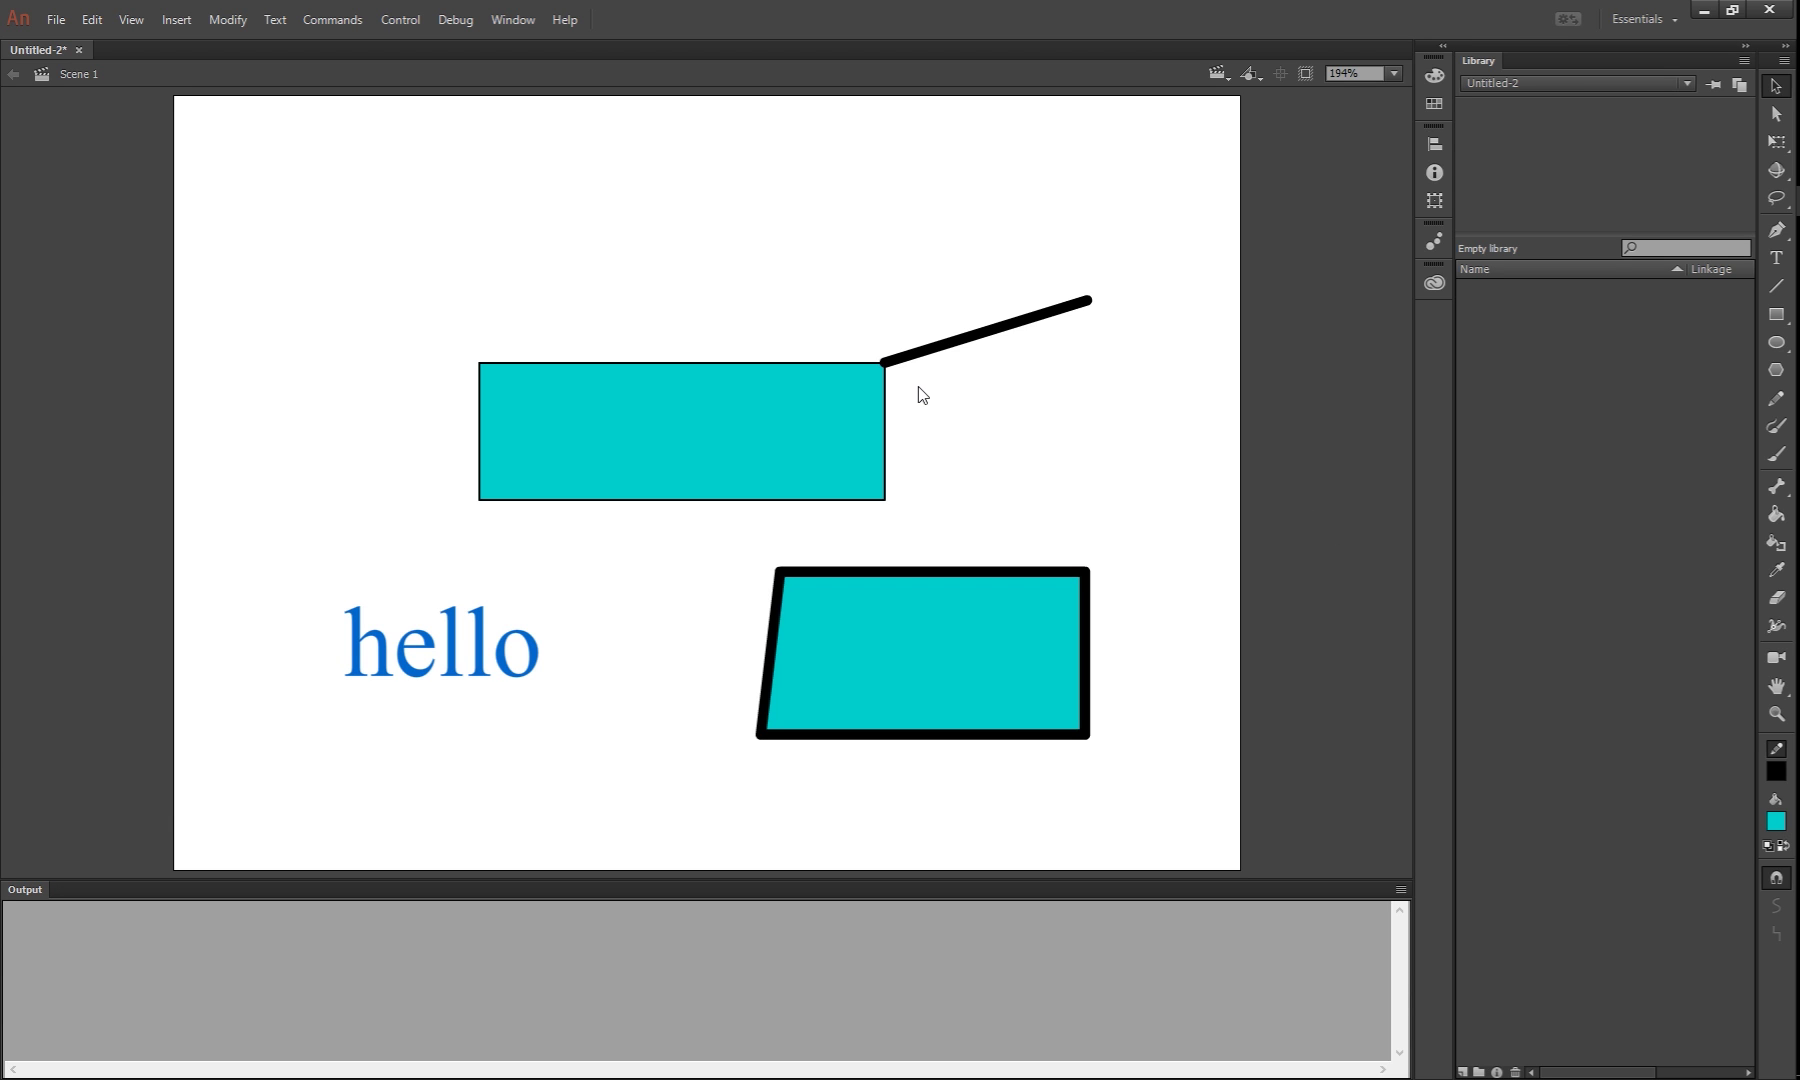
- Reset the Essentials workspace from Window > Workspaces, confirm, and collapse CC Libraries
{"action": "left_click", "coordinate": [510, 20]}
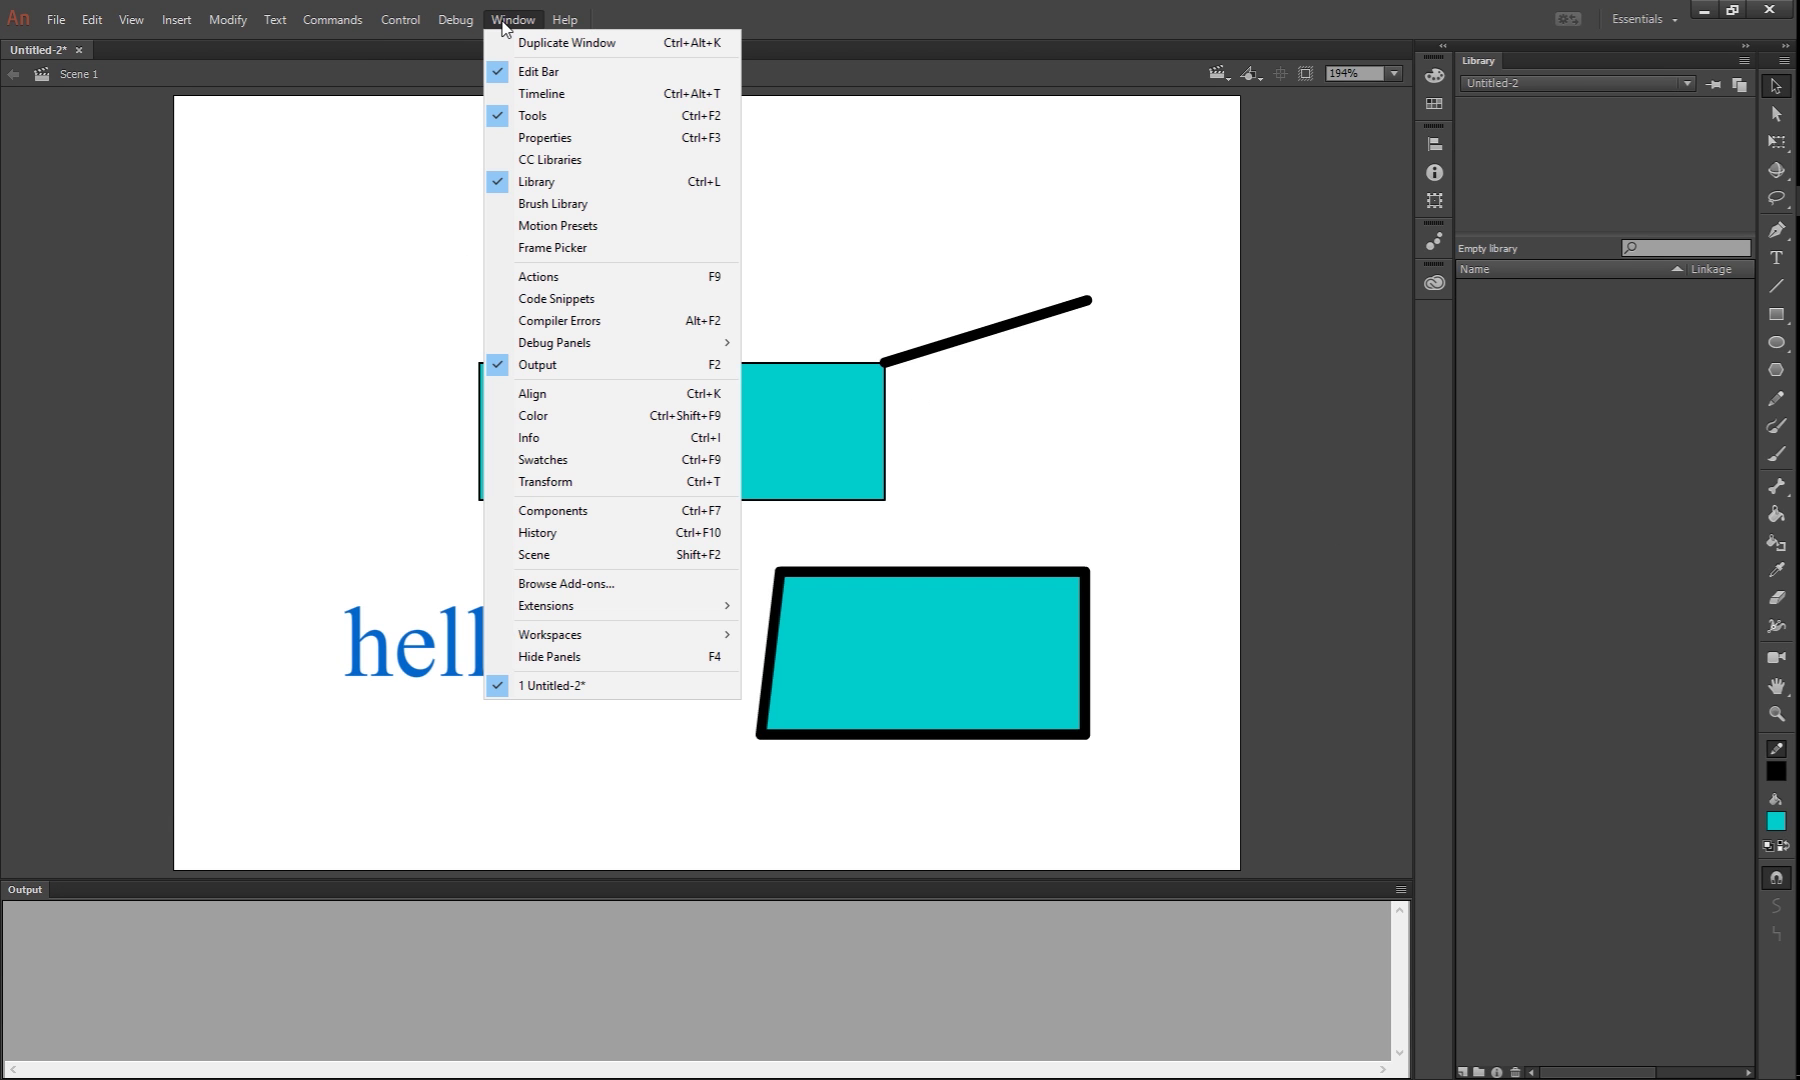
{"action": "mouse_move", "coordinate": [645, 638]}
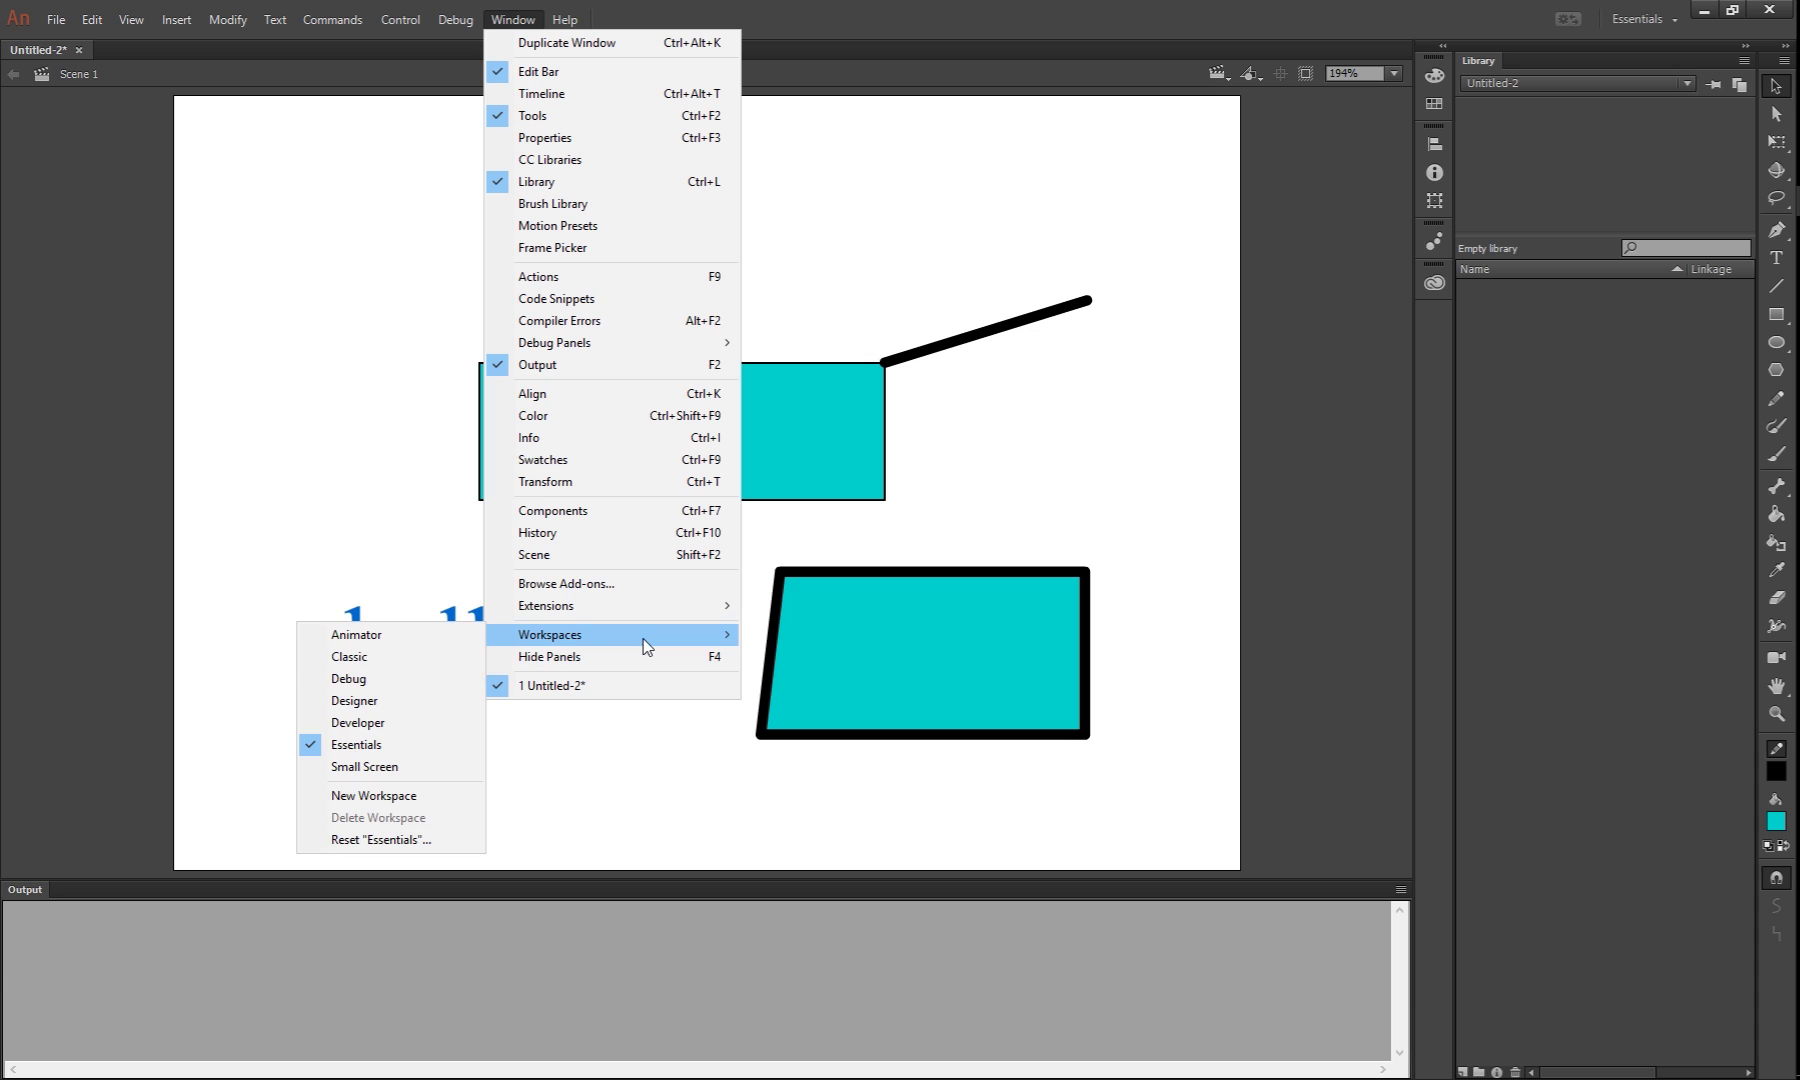
{"action": "left_click", "coordinate": [390, 840]}
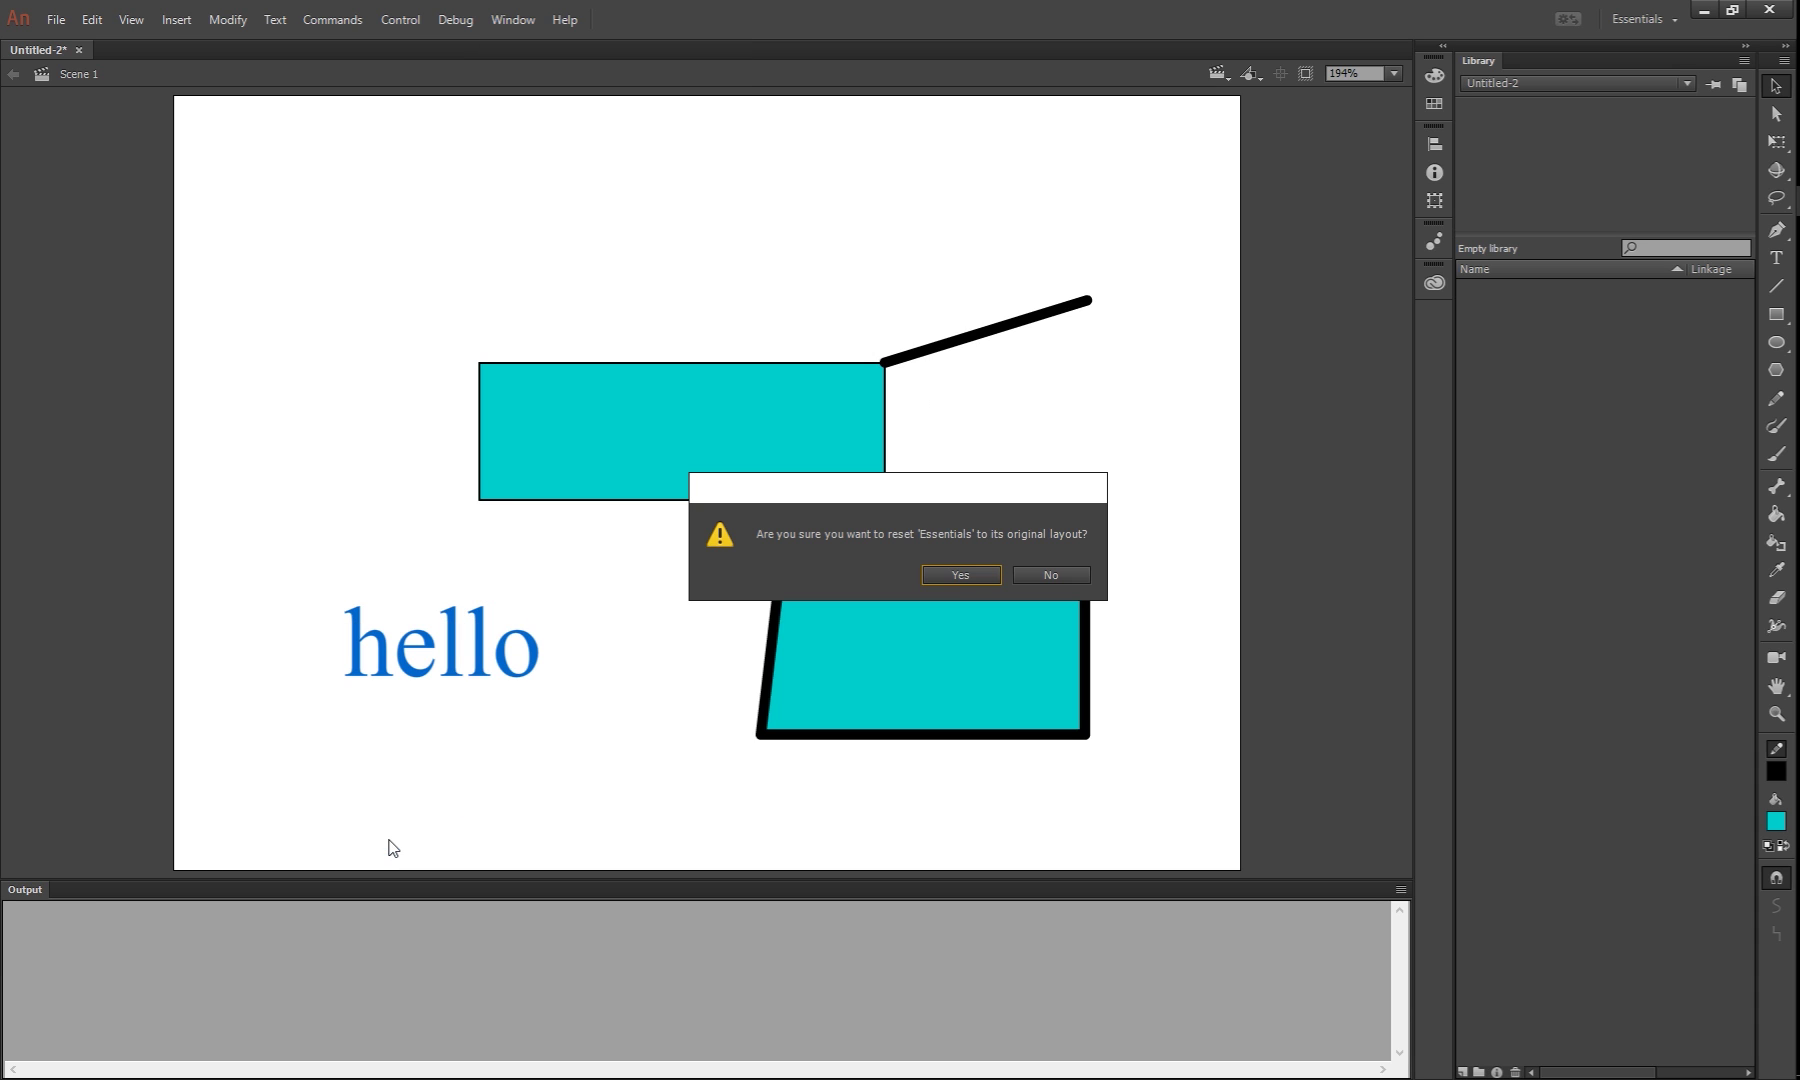
{"action": "left_click", "coordinate": [952, 576]}
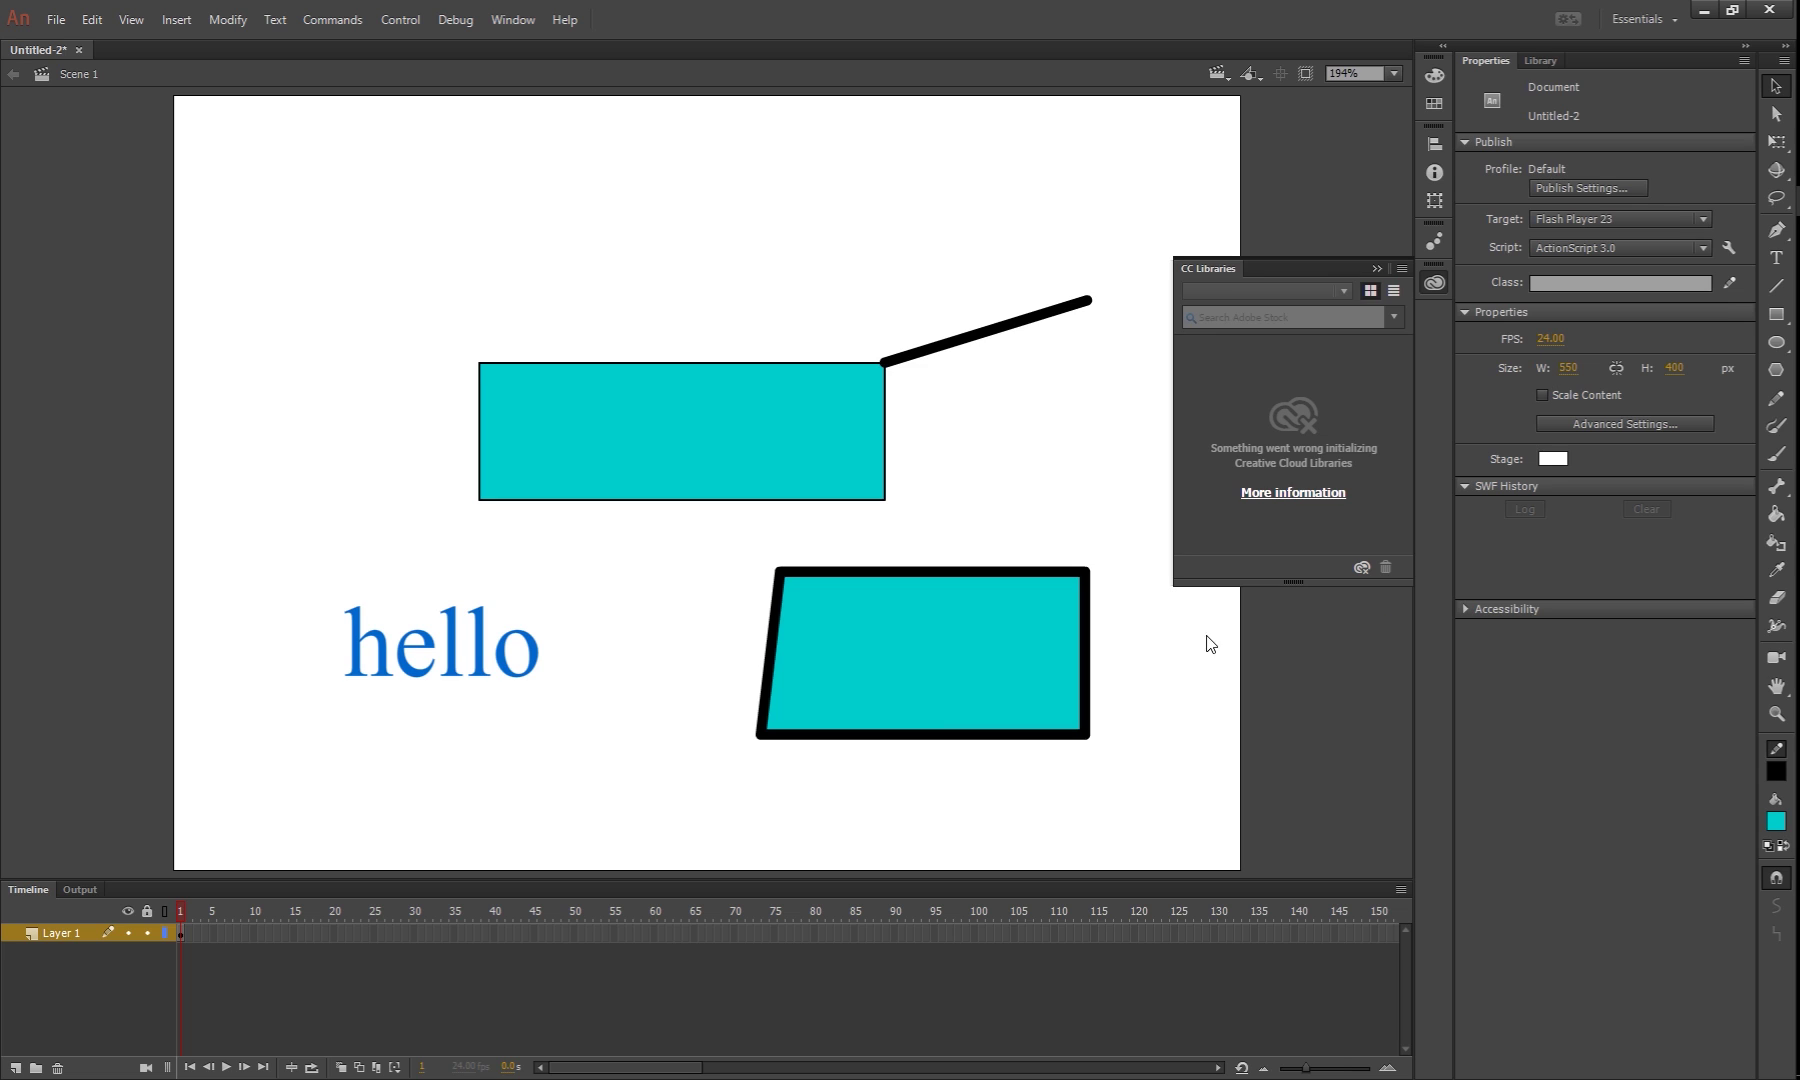
{"action": "left_click", "coordinate": [1376, 269]}
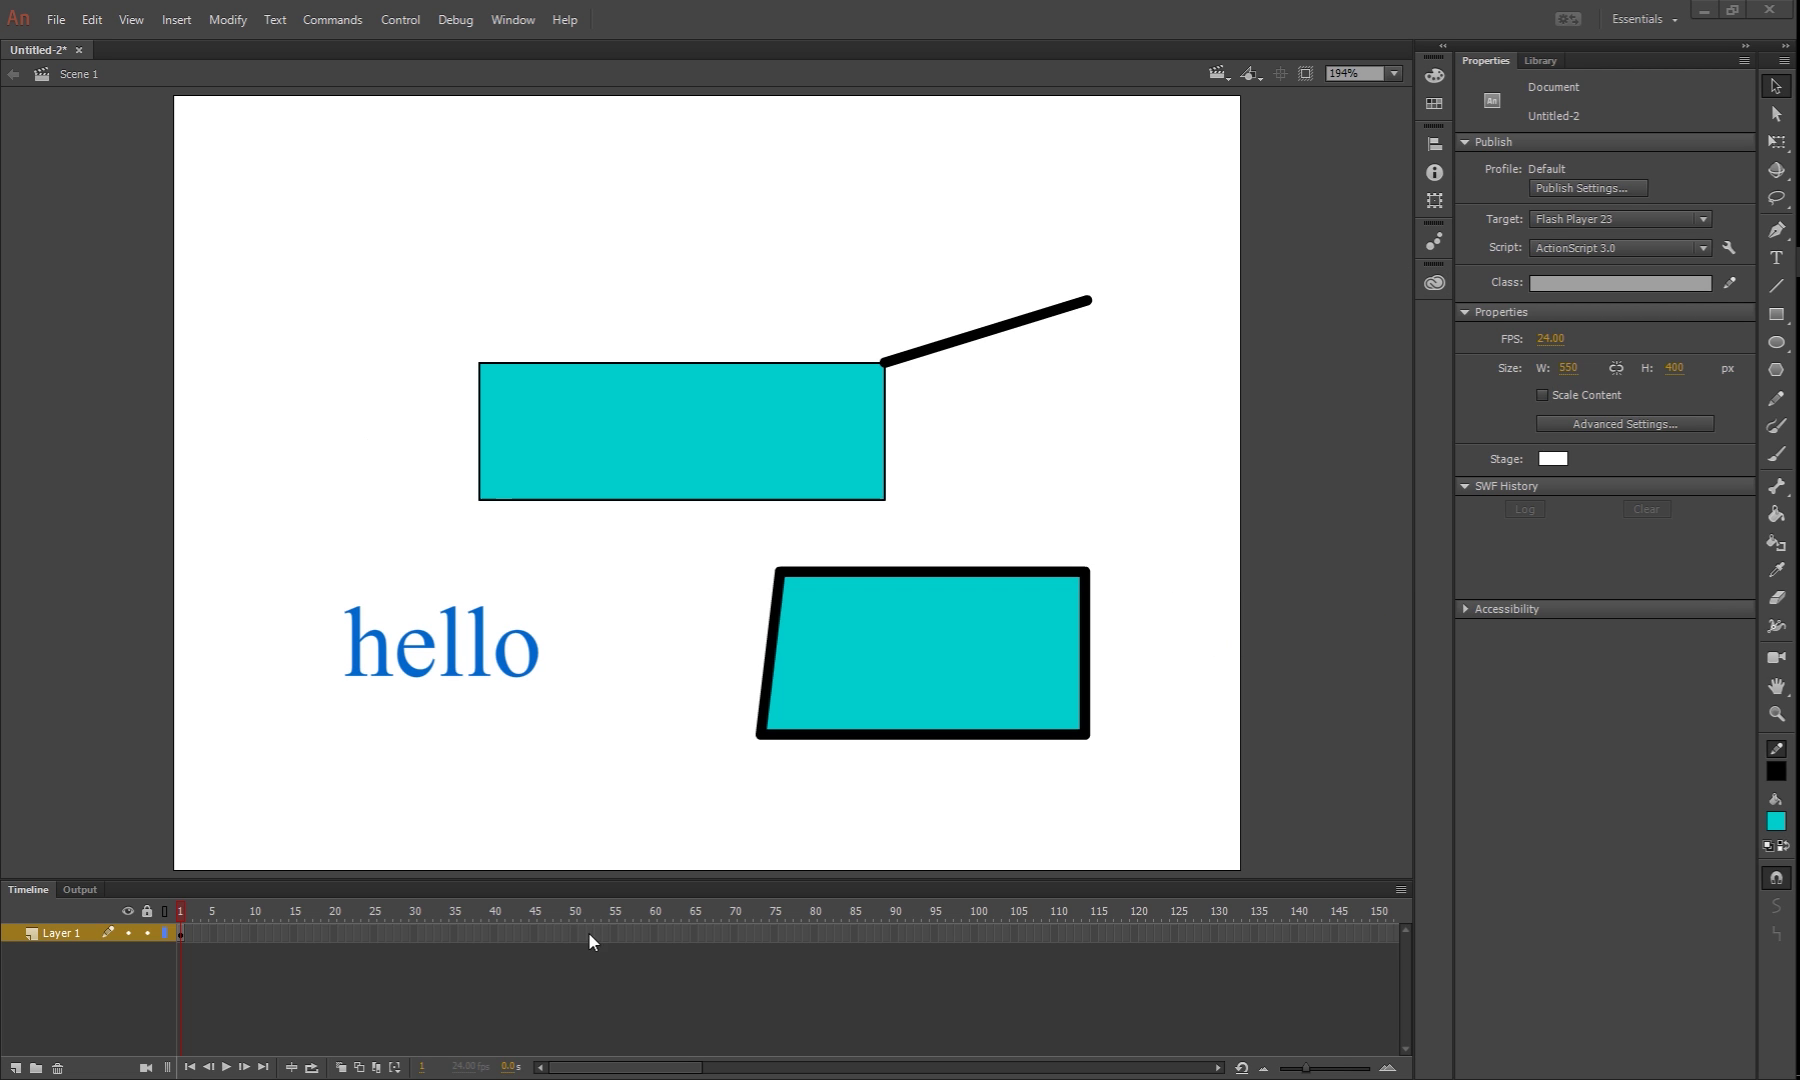